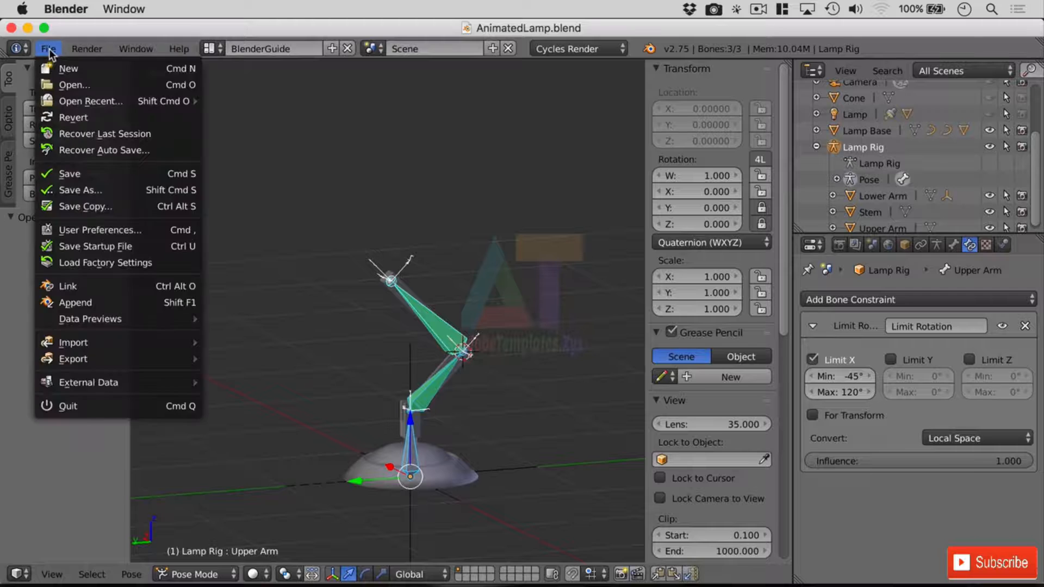
Step: Start a new default scene and delete its cube, camera and lamp
click(67, 70)
click(134, 80)
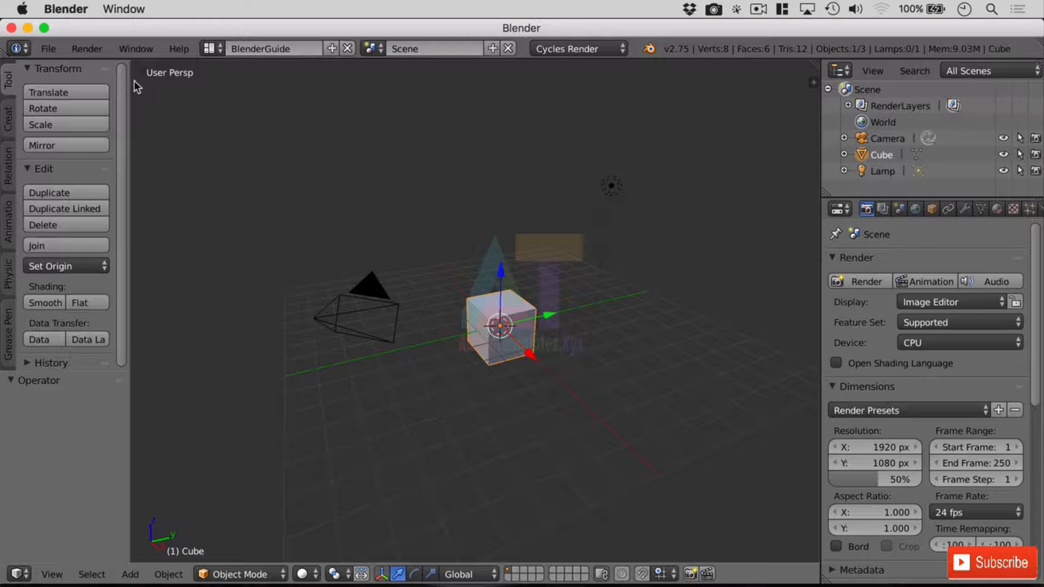
key(x)
key(Return)
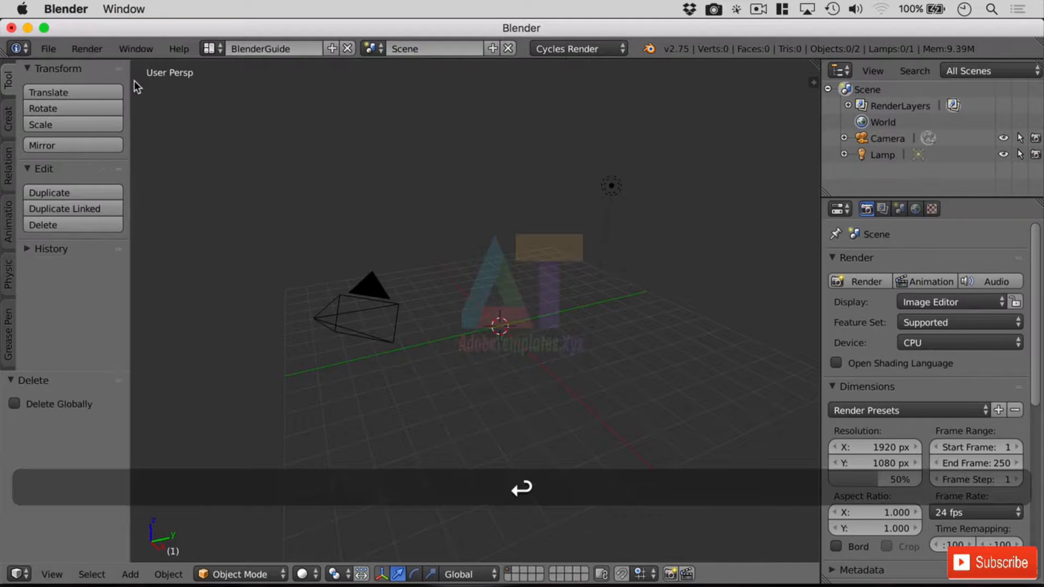
right_click(372, 289)
key(x)
key(Return)
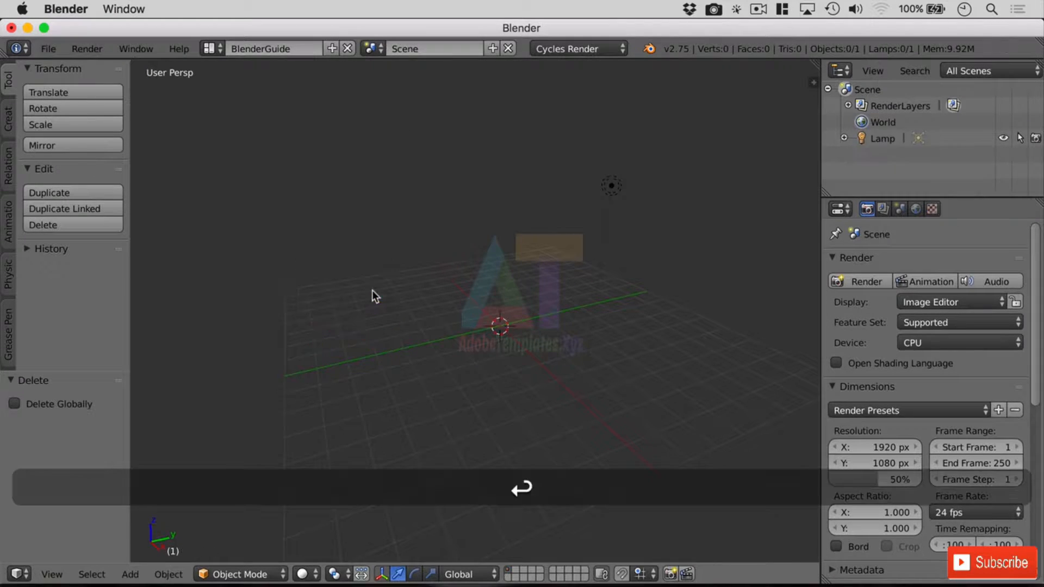
right_click(610, 184)
key(x)
key(Return)
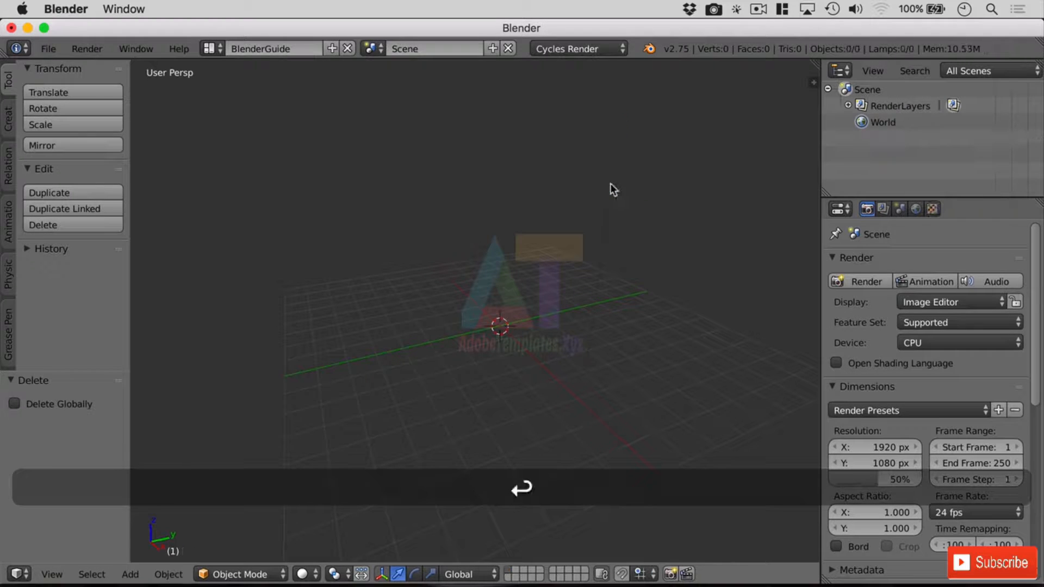
Step: Add a Bezier circle with radius 1 at the world origin
scroll(627, 419, up, 3)
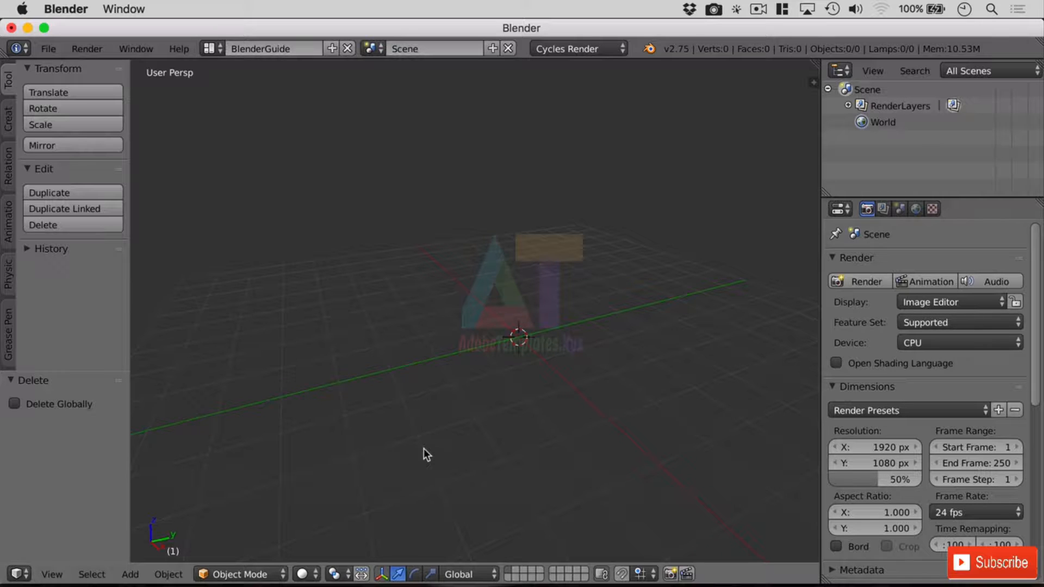
key(shift+a)
mouse_move(423, 452)
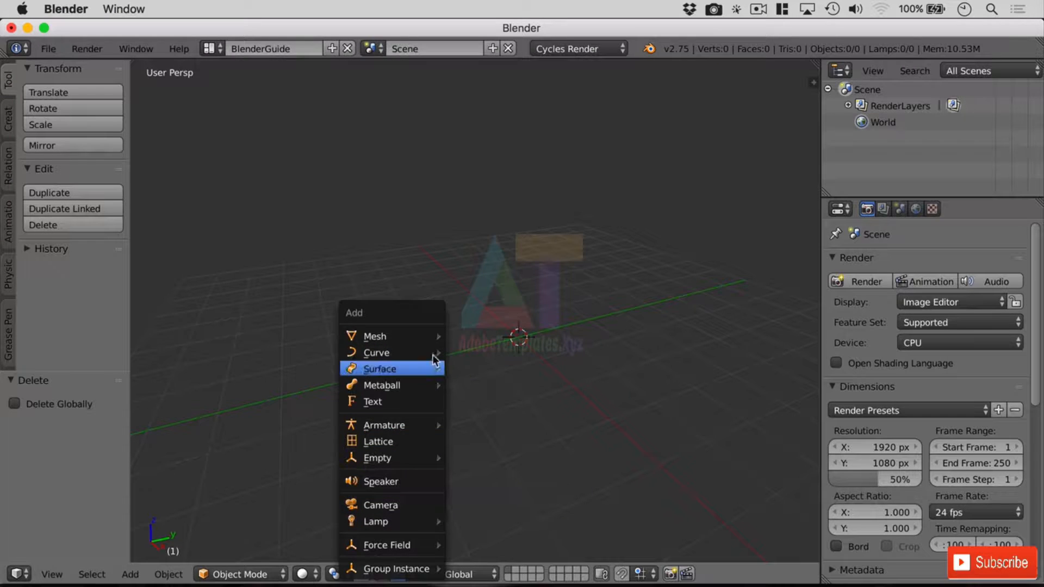
mouse_move(433, 352)
click(491, 368)
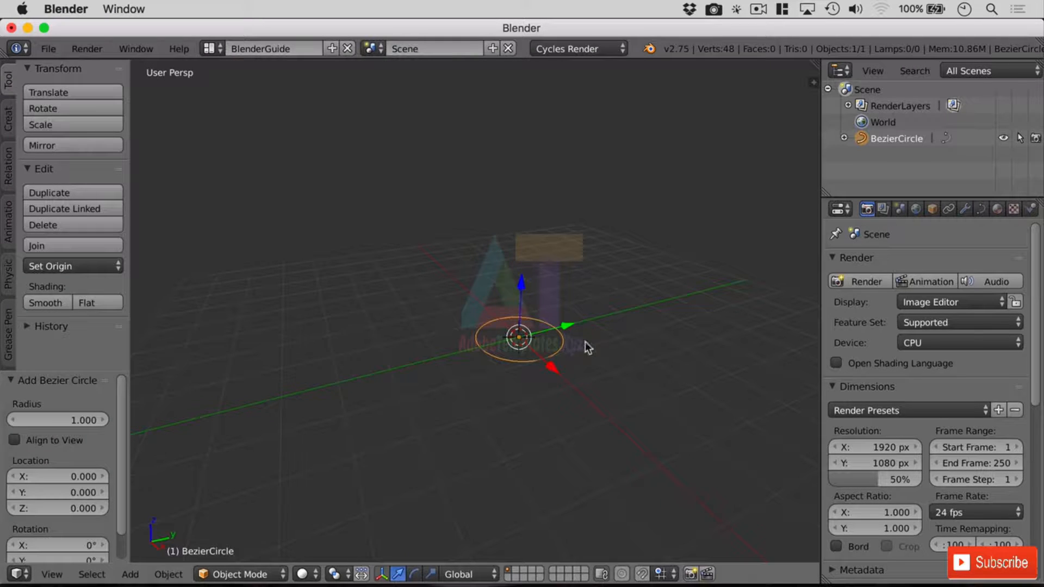
drag(565, 327, 643, 316)
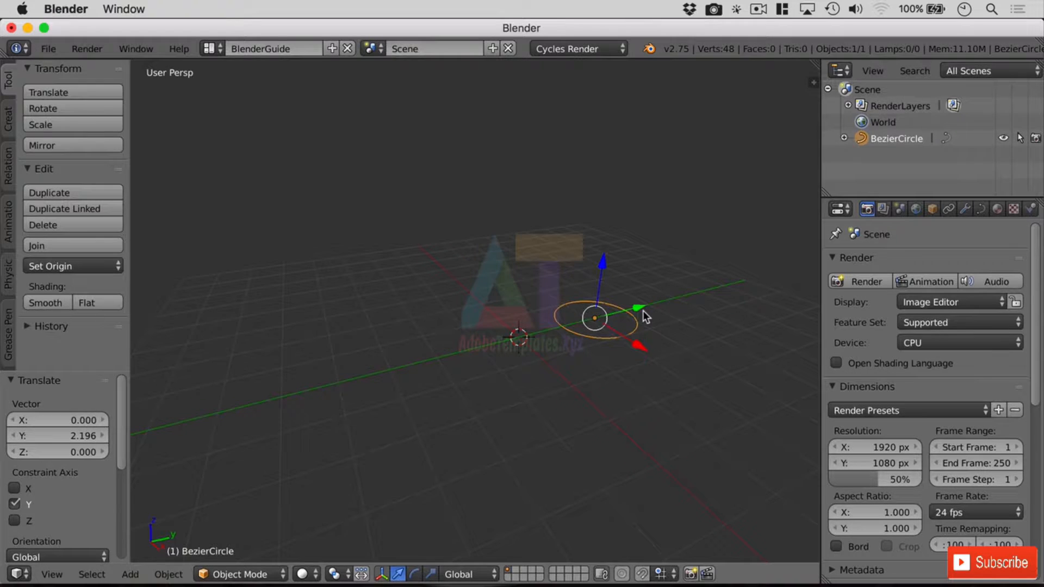
key(super+z)
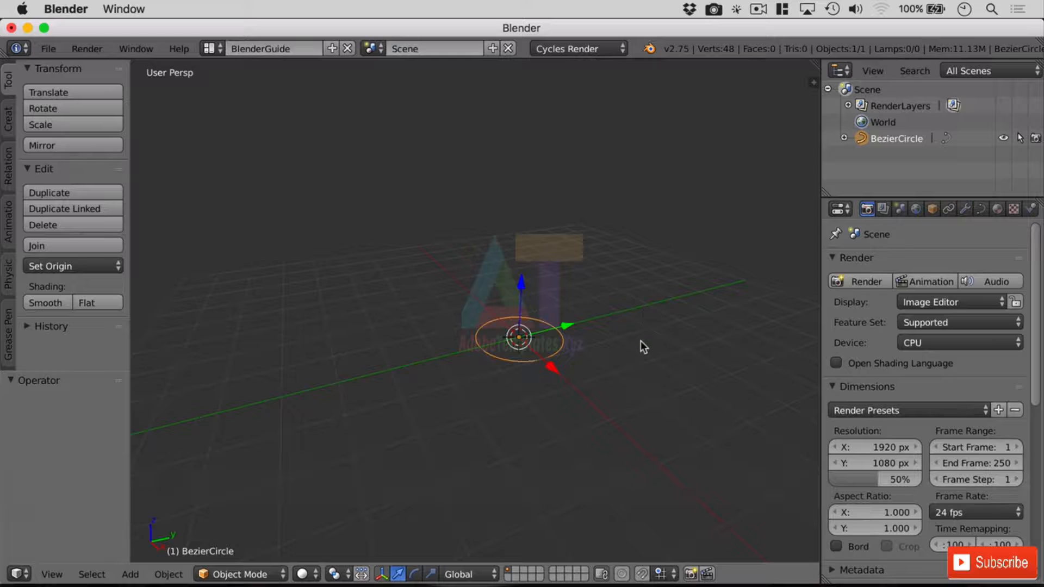
Step: Rotate the Bezier circle 90 degrees about the global X axis
key(r)
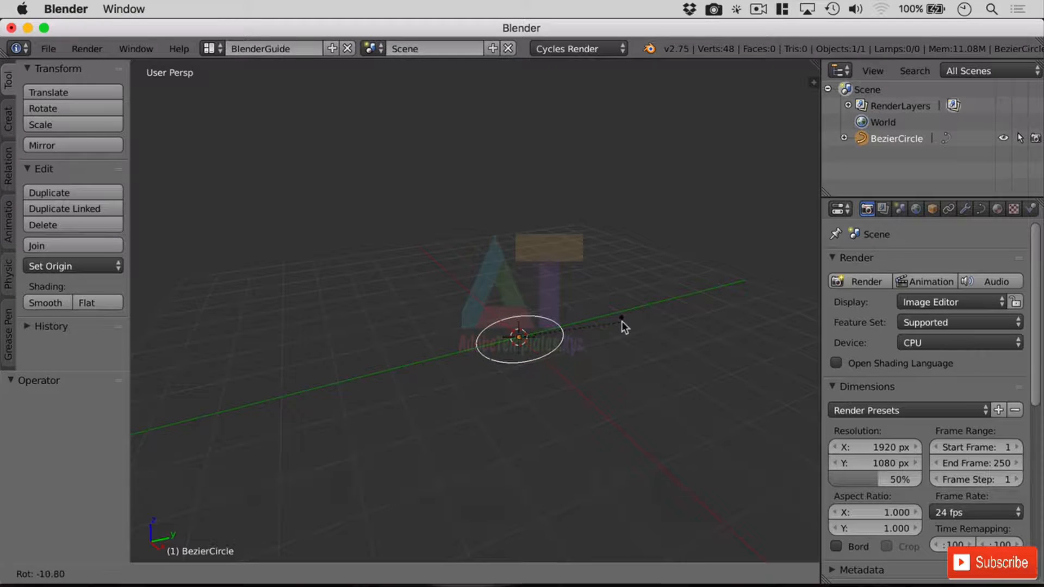
key(x)
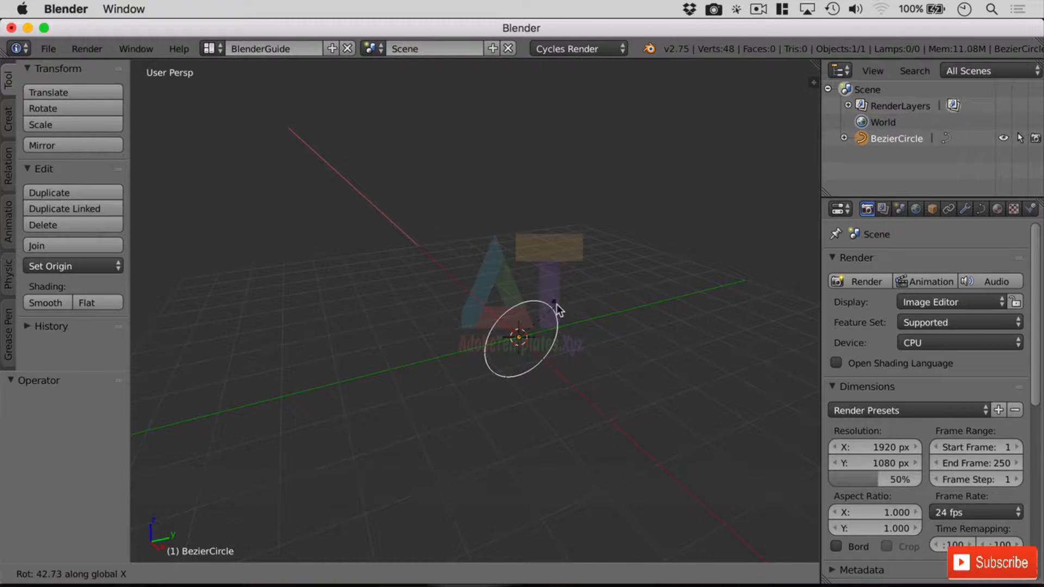
text(90)
key(Return)
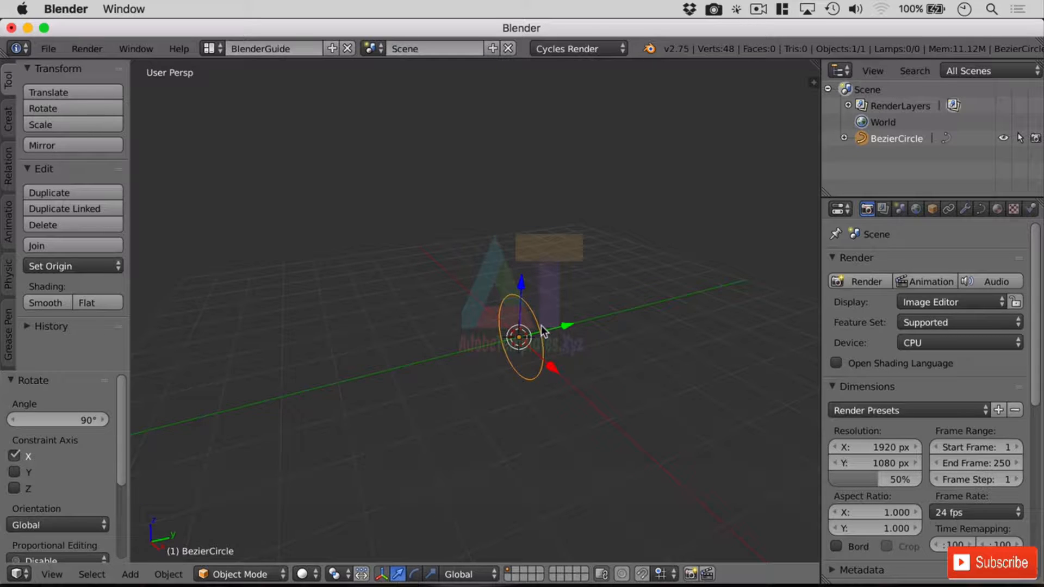
Step: Set the 3D viewport to the left view in orthographic projection
click(51, 574)
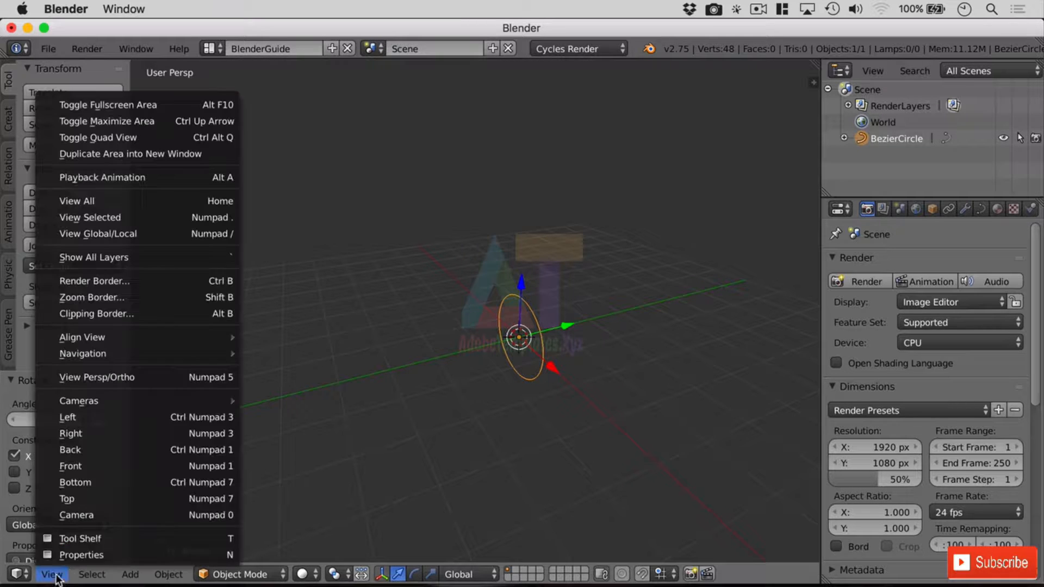
click(202, 415)
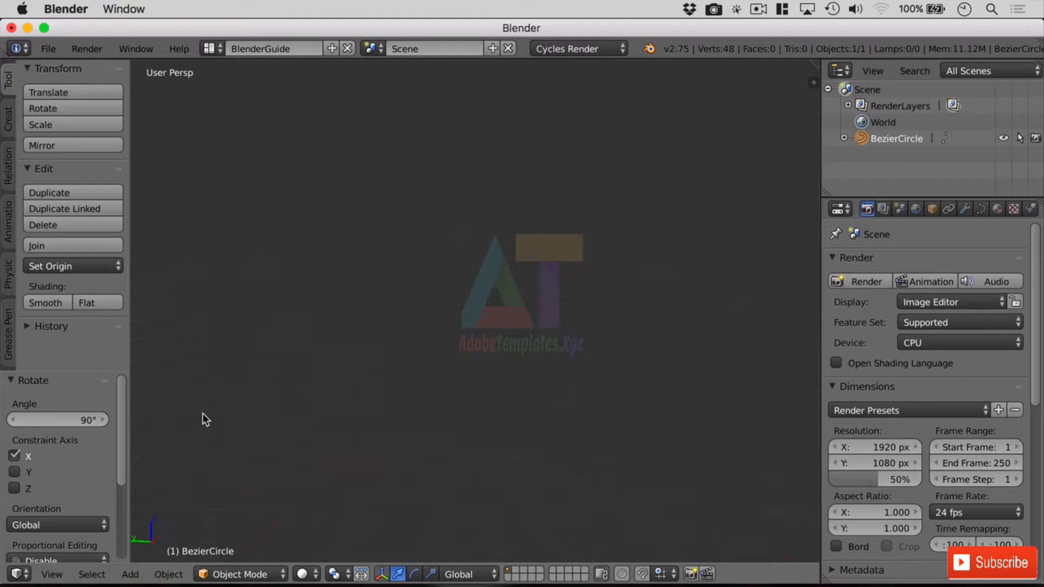
shift+middle_drag(416, 491, 775, 208)
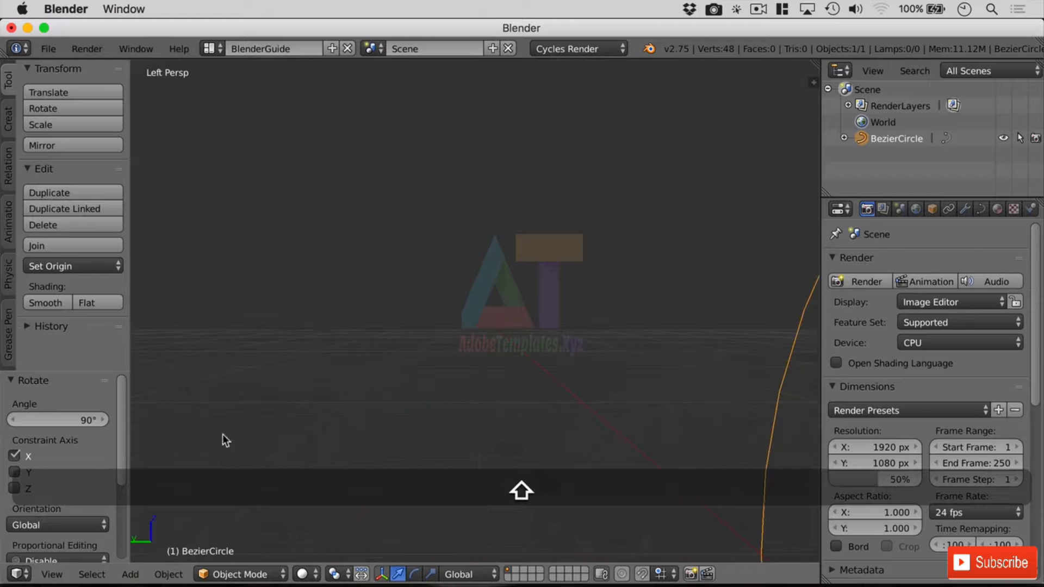
click(52, 575)
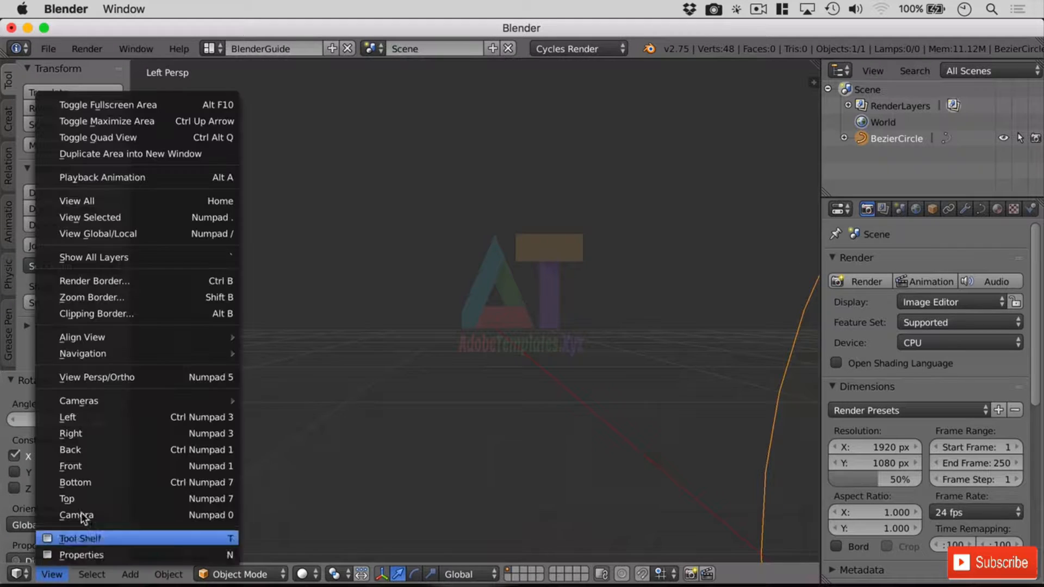
click(132, 377)
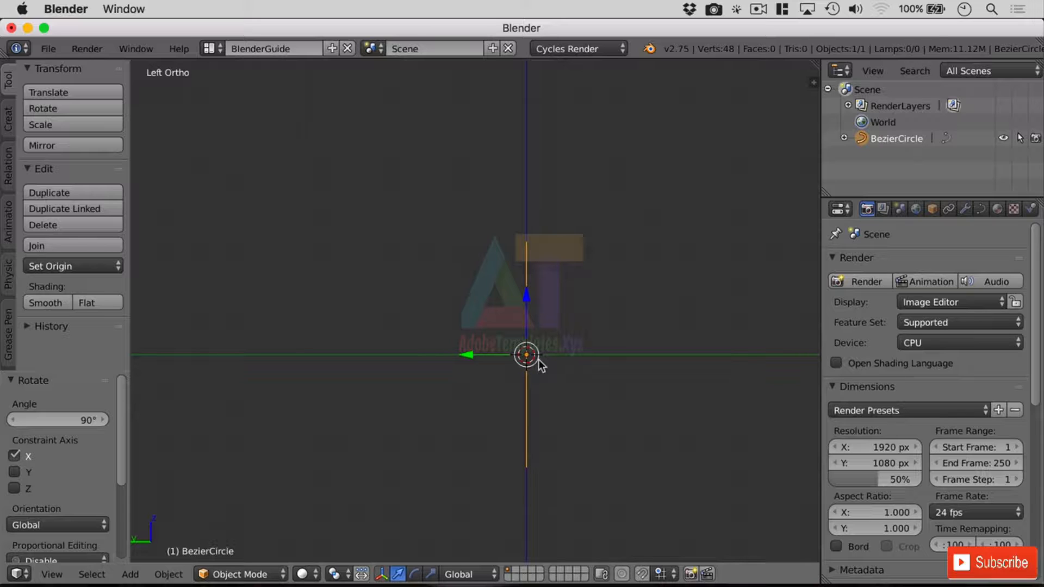
Step: Add a Bezier curve with radius 1 at the world origin
key(shift+a)
mouse_move(598, 318)
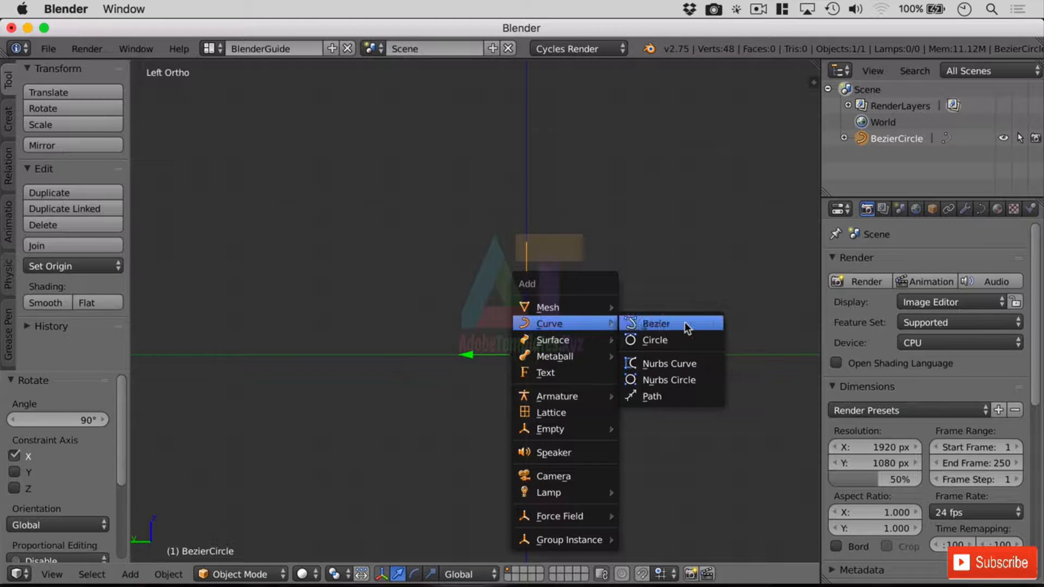
click(688, 327)
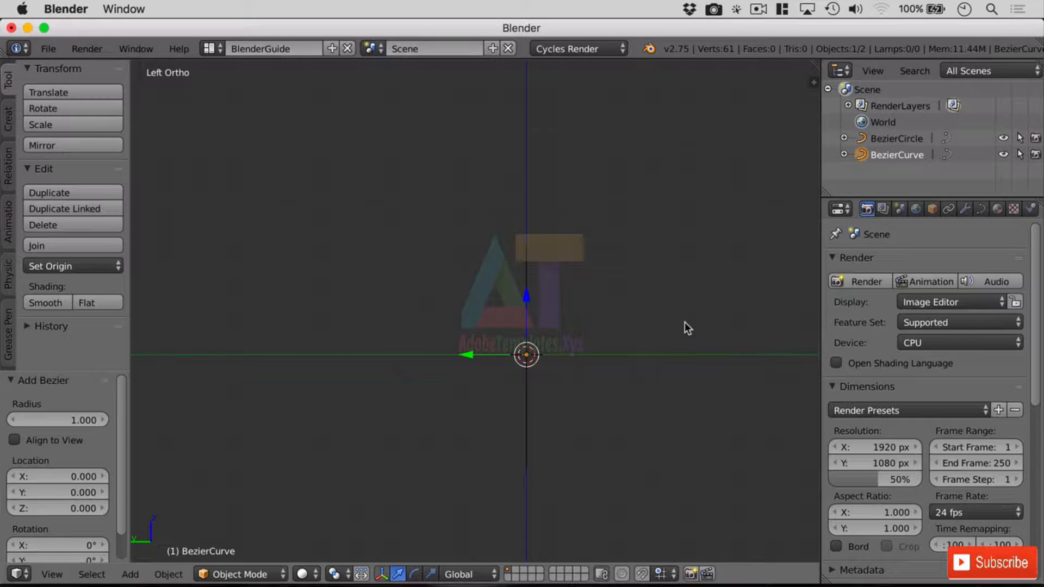
click(66, 508)
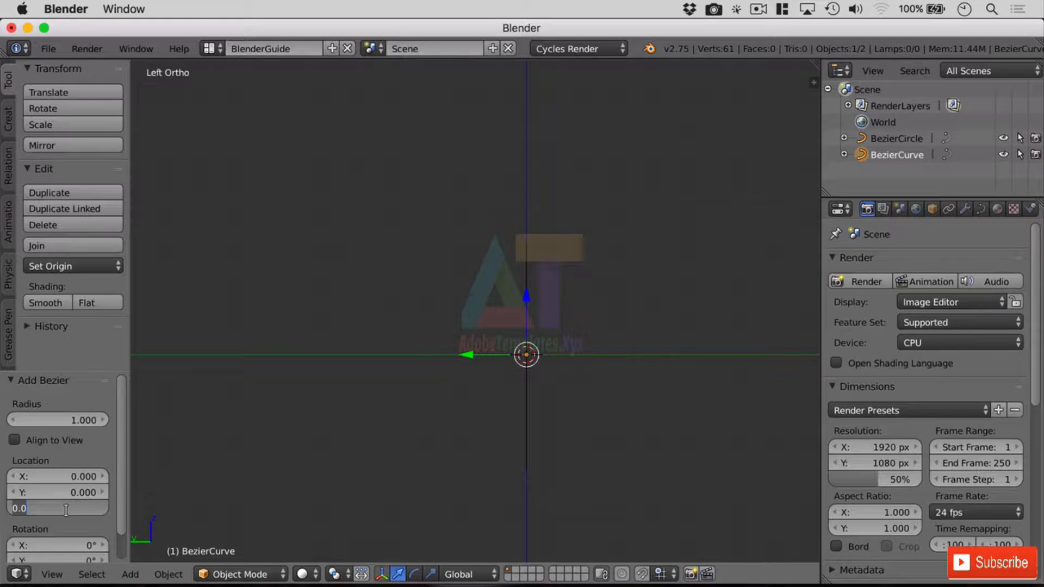
text(90)
key(Return)
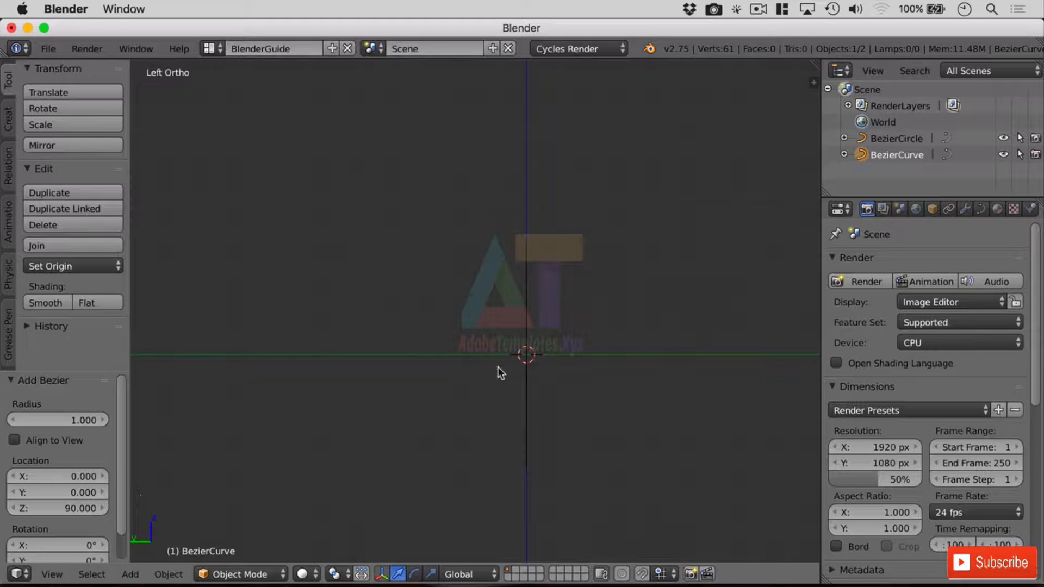
click(82, 488)
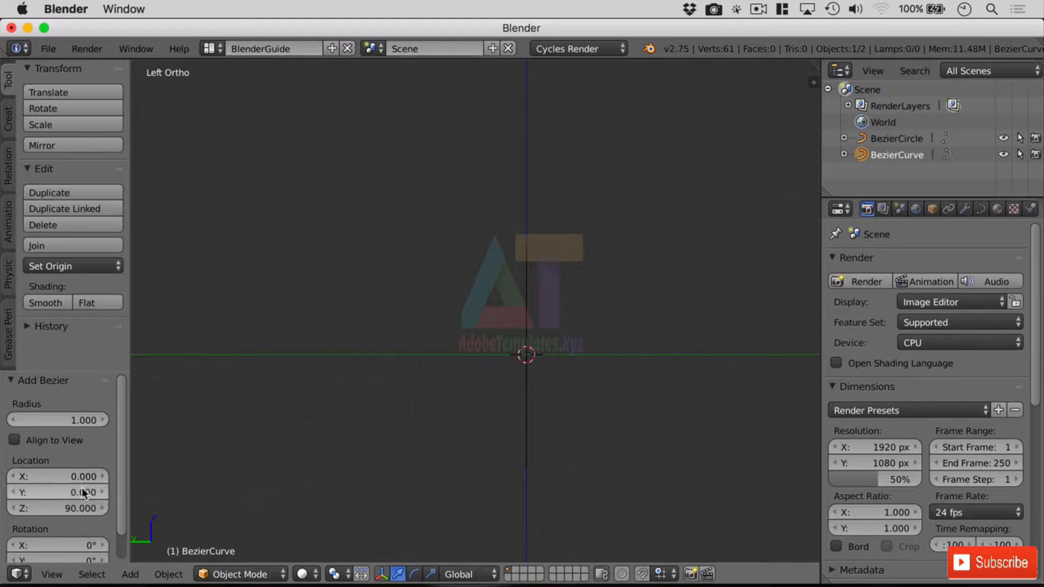
key(Tab)
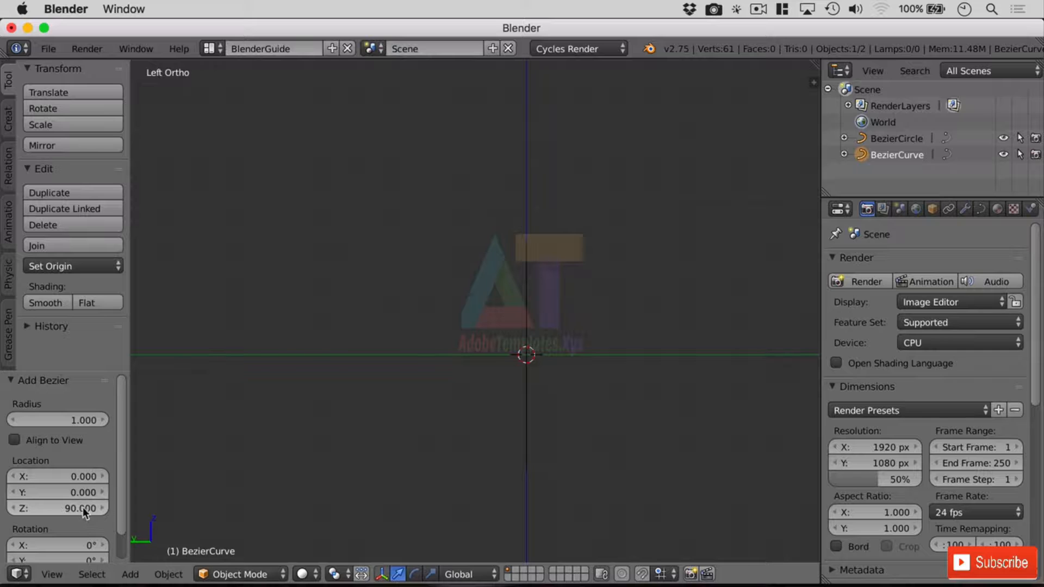
text(0)
key(Return)
Step: Set the new Bezier curve's rotation to 90° on each of the X, Y and Z axes
scroll(104, 440, down, 2)
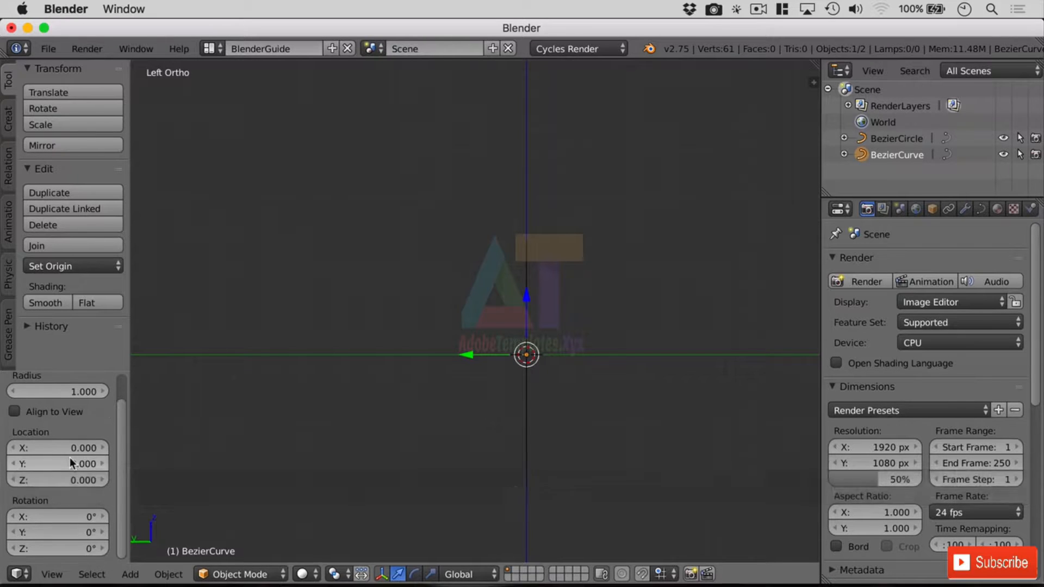
click(87, 547)
key(Return)
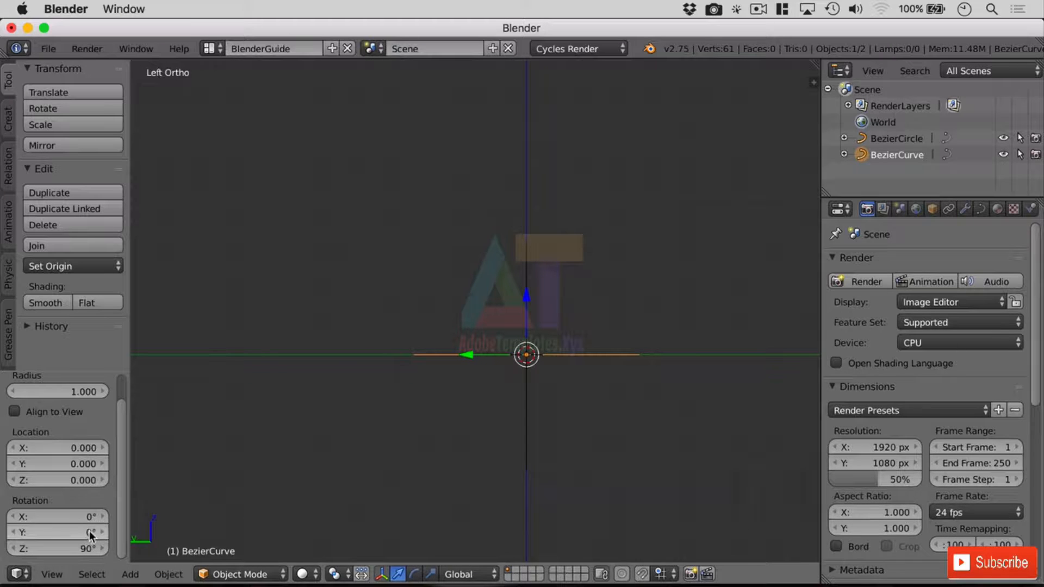
click(86, 534)
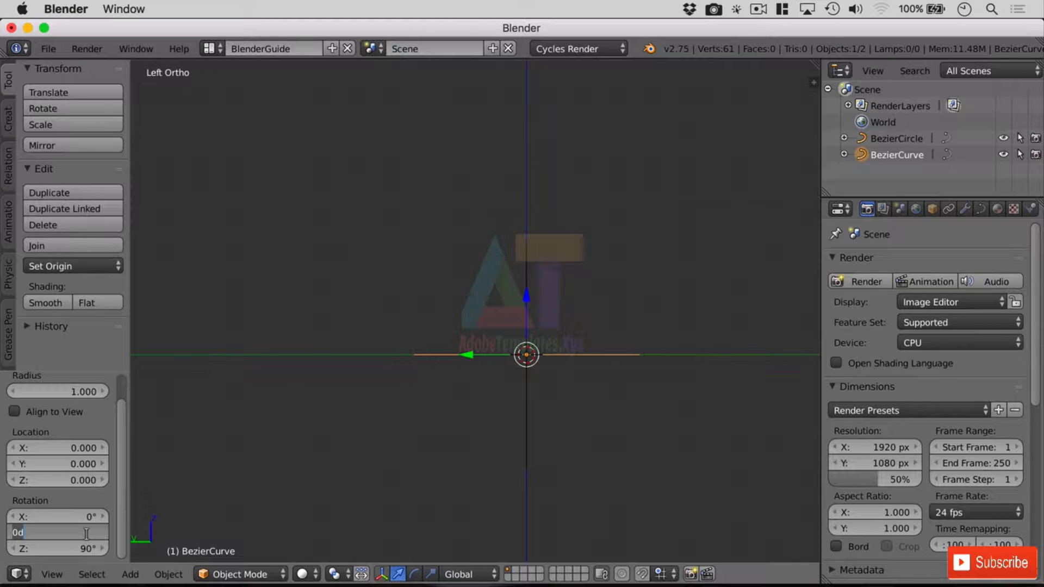
key(Return)
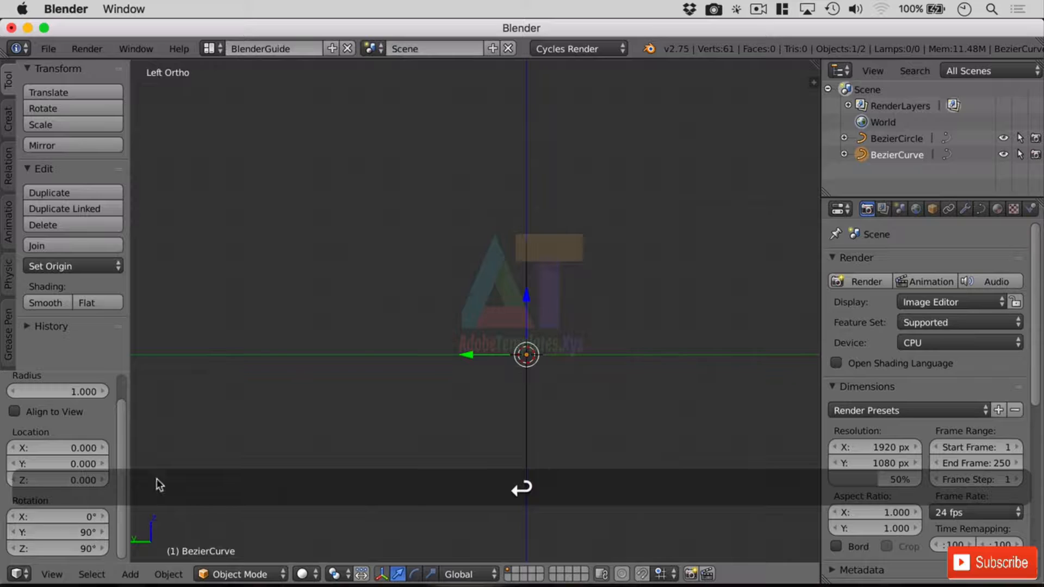
click(81, 521)
text(90)
key(Return)
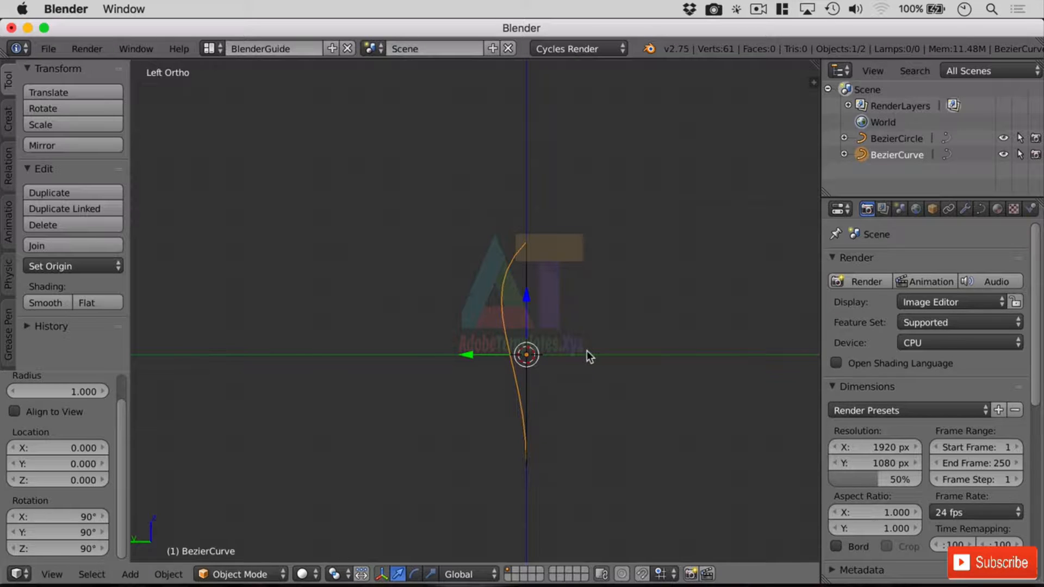
Step: Move the Bezier curve up 1 unit along the global Z axis
key(g)
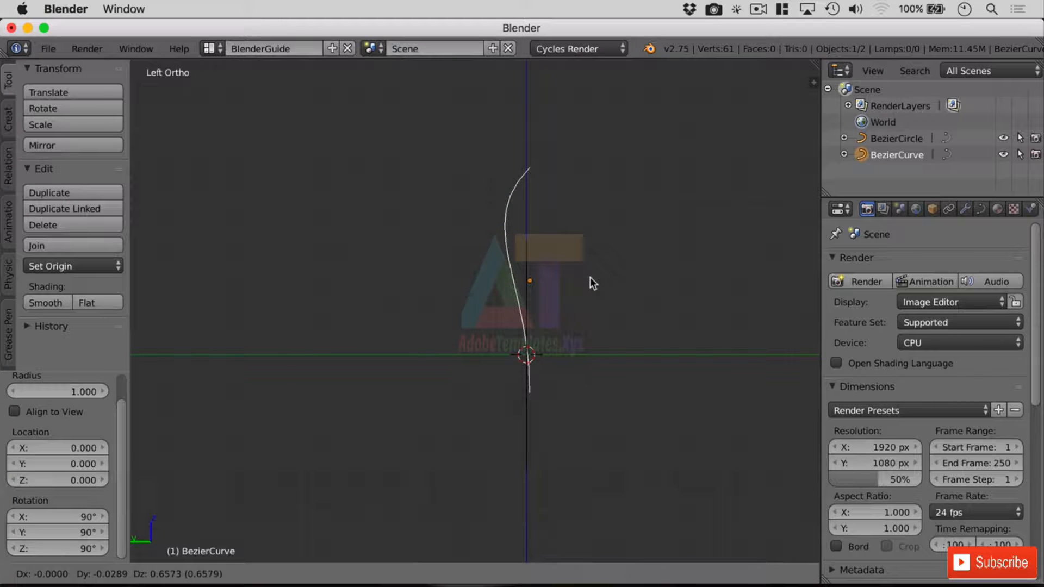
key(z)
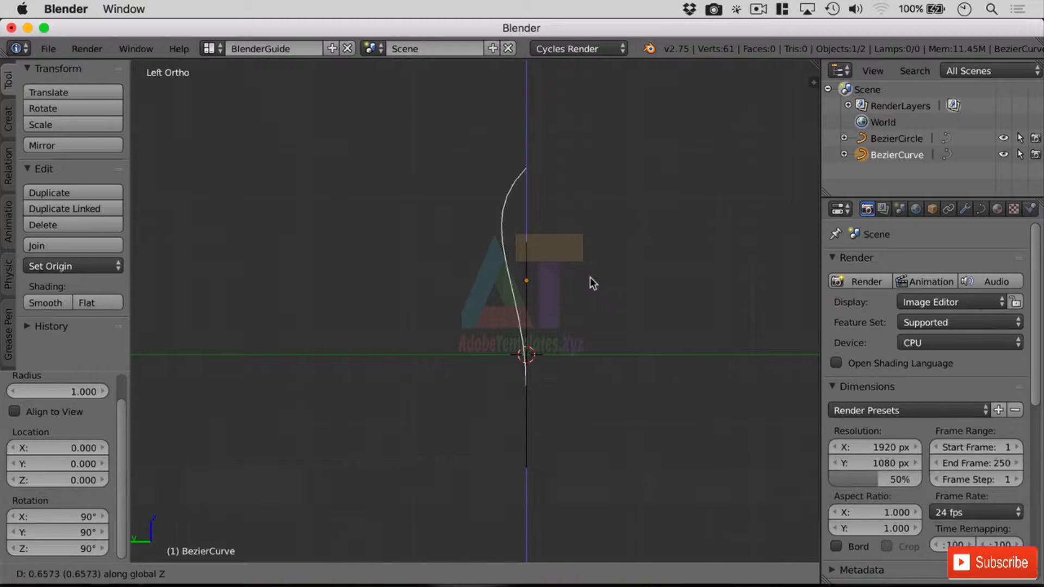
key(1)
key(Return)
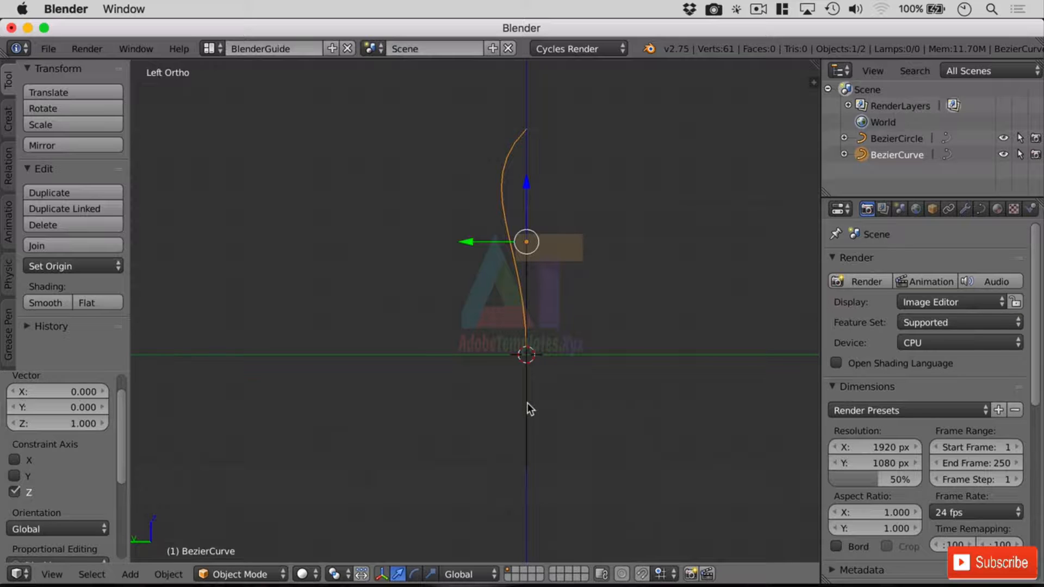
Step: Rename the BezierCurve object as Outline
click(980, 210)
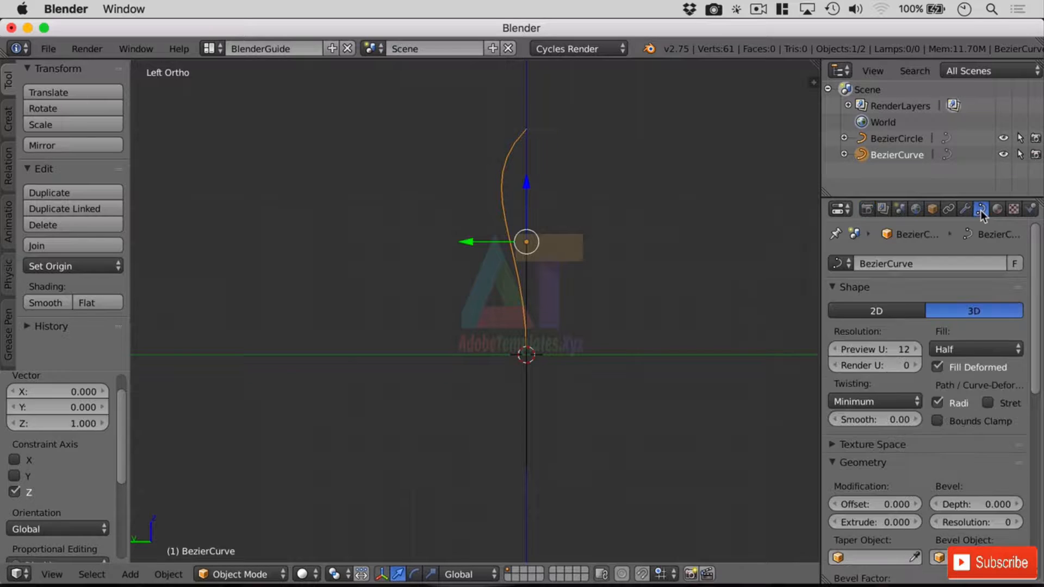
scroll(965, 352, down, 3)
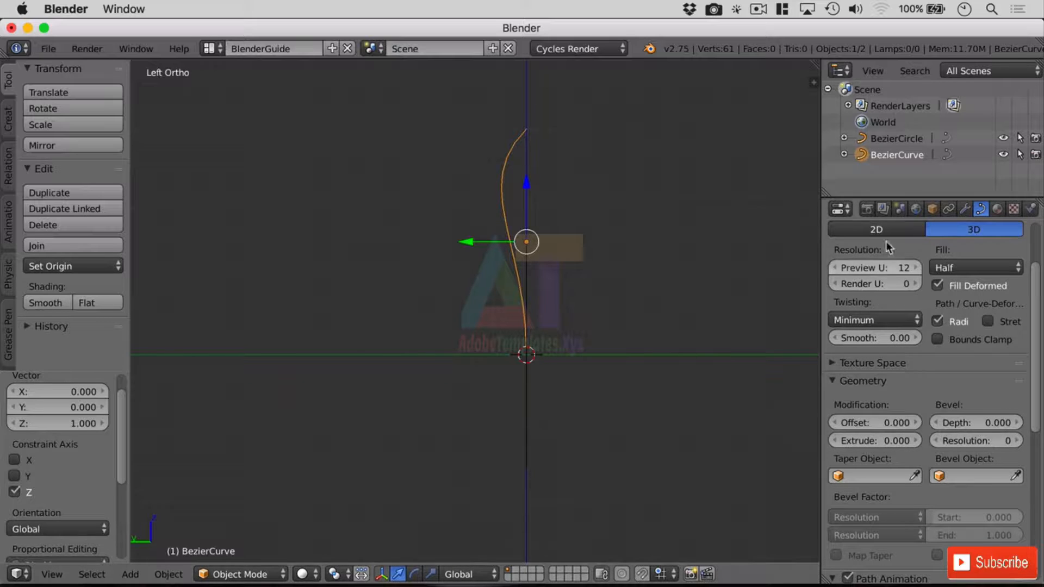
double_click(904, 155)
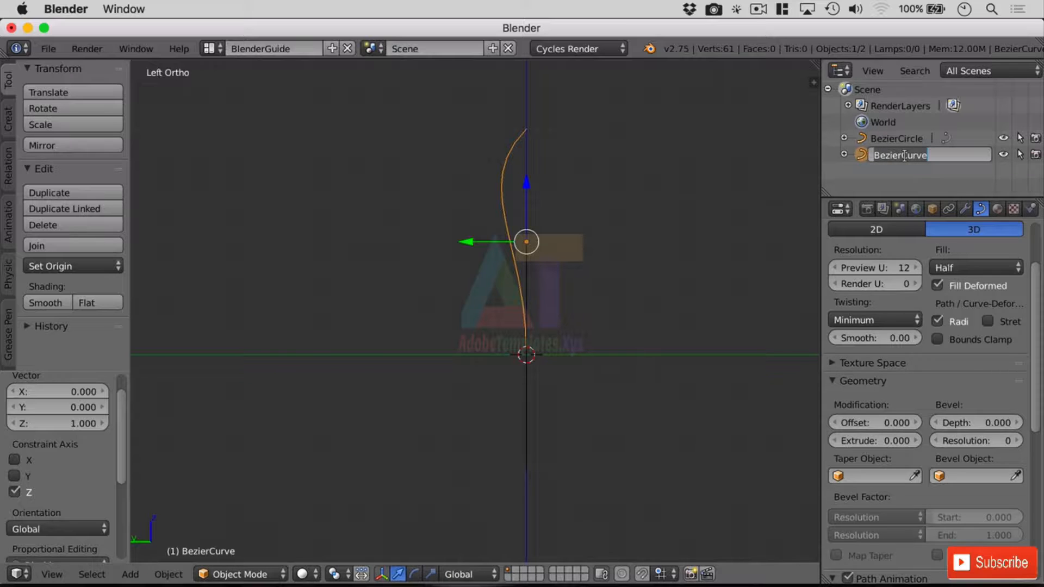
text(Outl)
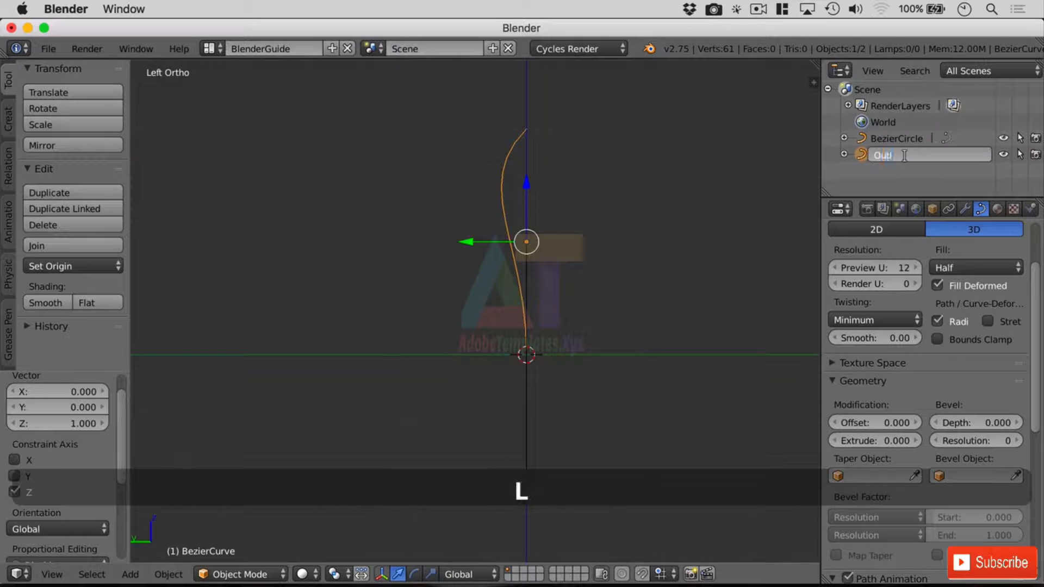
text(ing)
key(Return)
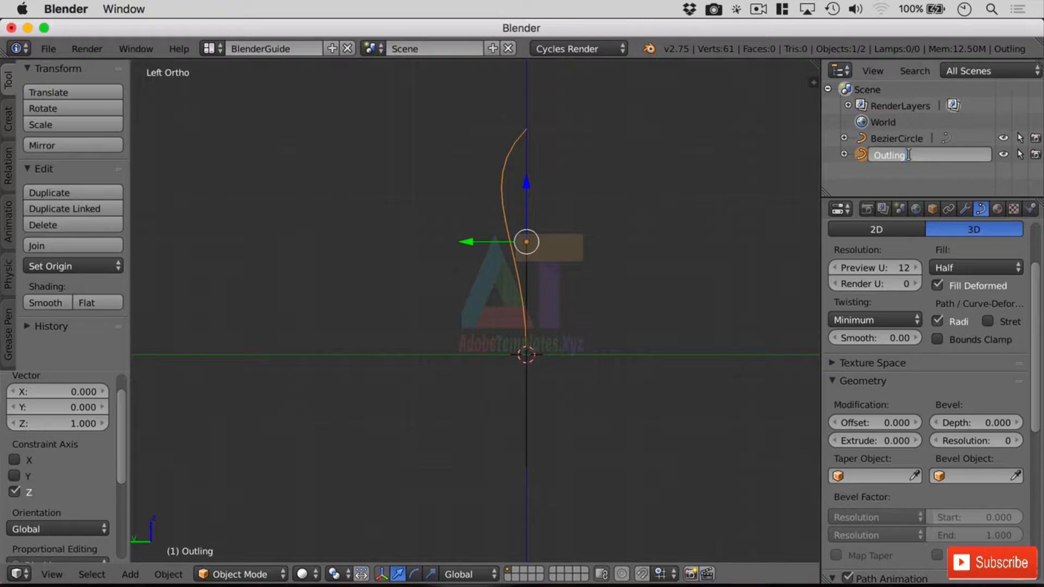
key(BackSpace)
key(Return)
double_click(890, 153)
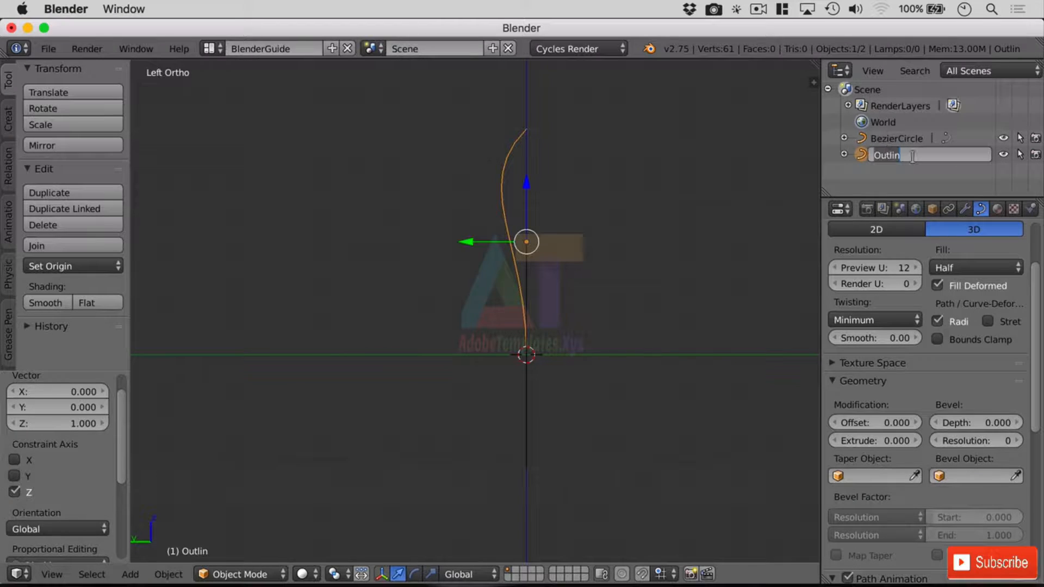
click(914, 158)
text(e)
key(Return)
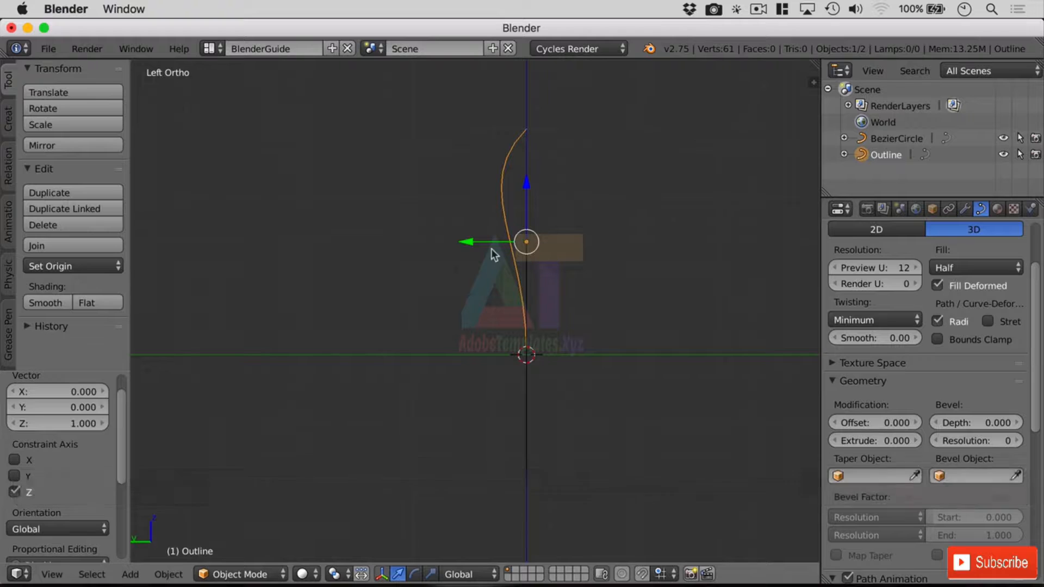
Step: Set the Outline curve as the bevel object of the BezierCircle
click(945, 476)
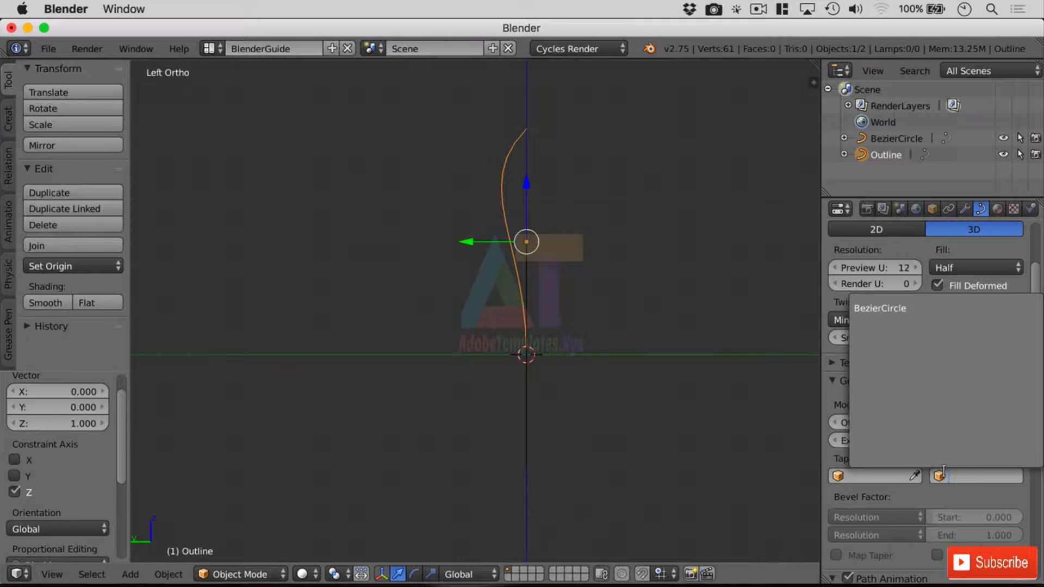
click(902, 139)
click(949, 476)
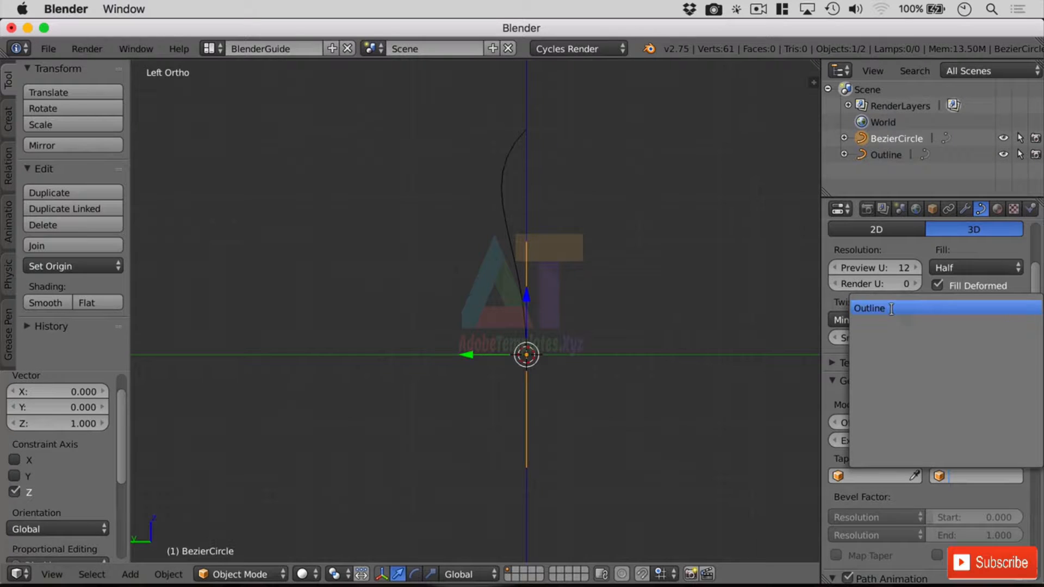
click(891, 308)
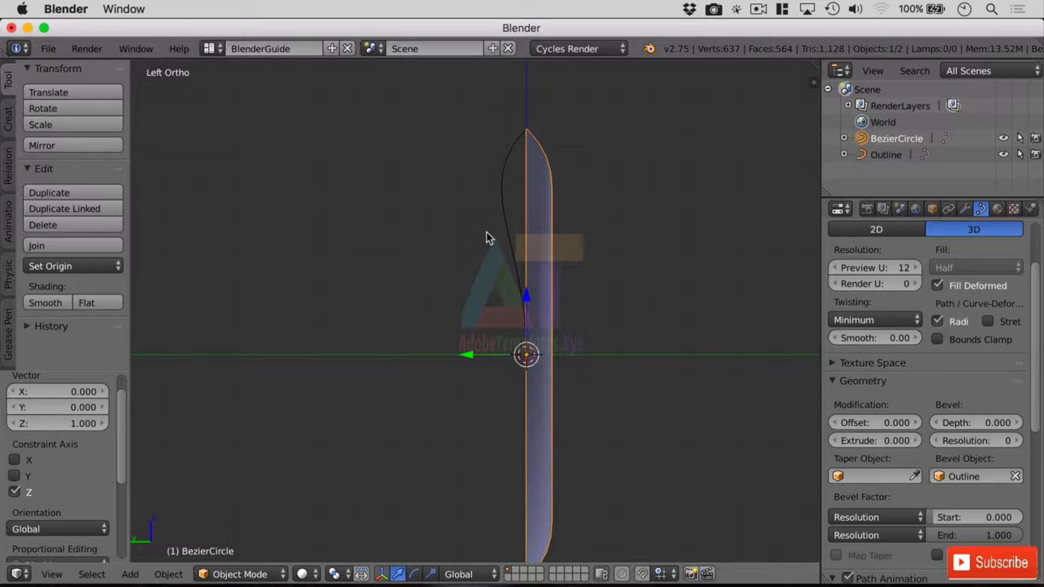
Step: In Edit Mode on the Outline curve, move its upper end control point about -1.38 units along the Y axis
right_click(499, 190)
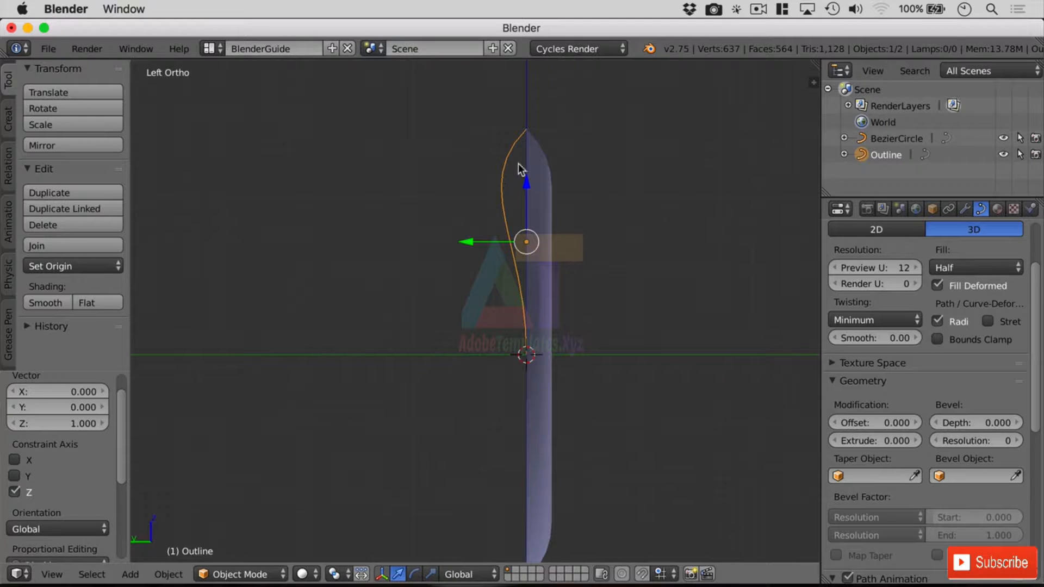
key(Tab)
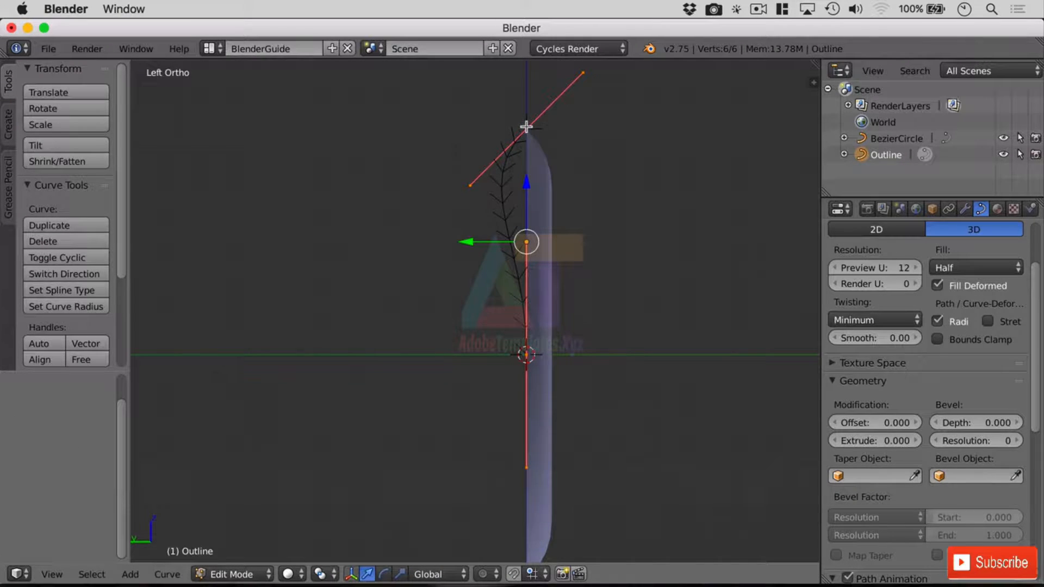
right_click(526, 126)
drag(471, 126, 626, 191)
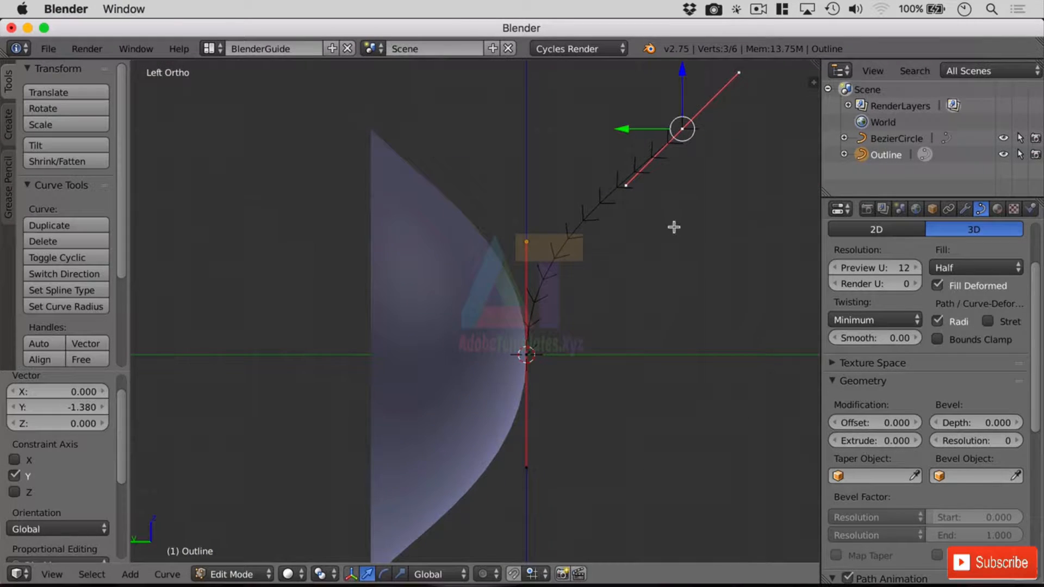
Step: Extrude a new end point about -1.5 units in Y and 2.5 units up in Z, and move its lower handle to stand the handles upright
scroll(666, 305, down, 3)
scroll(600, 343, down, 2)
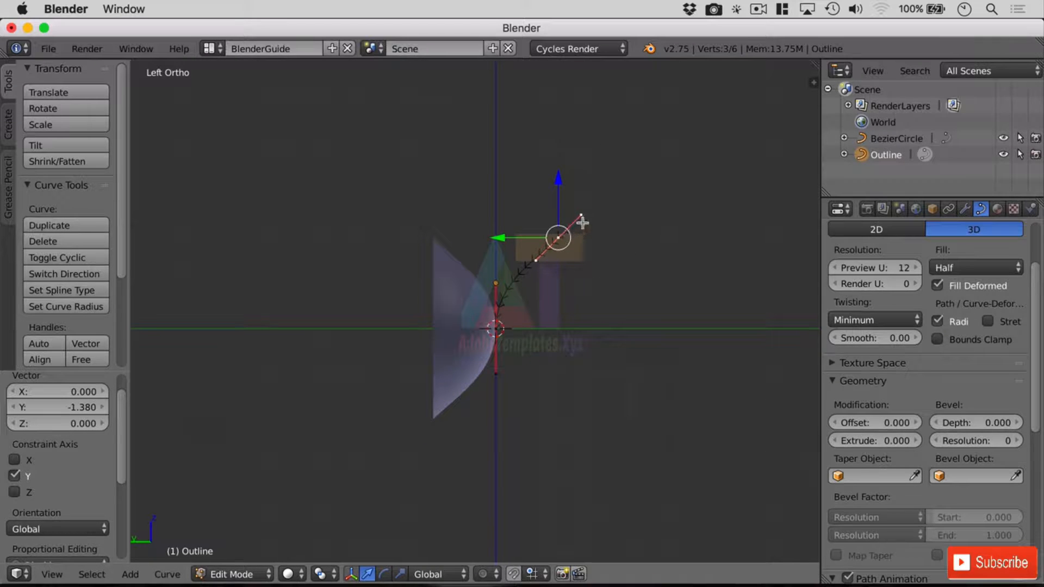
key(e)
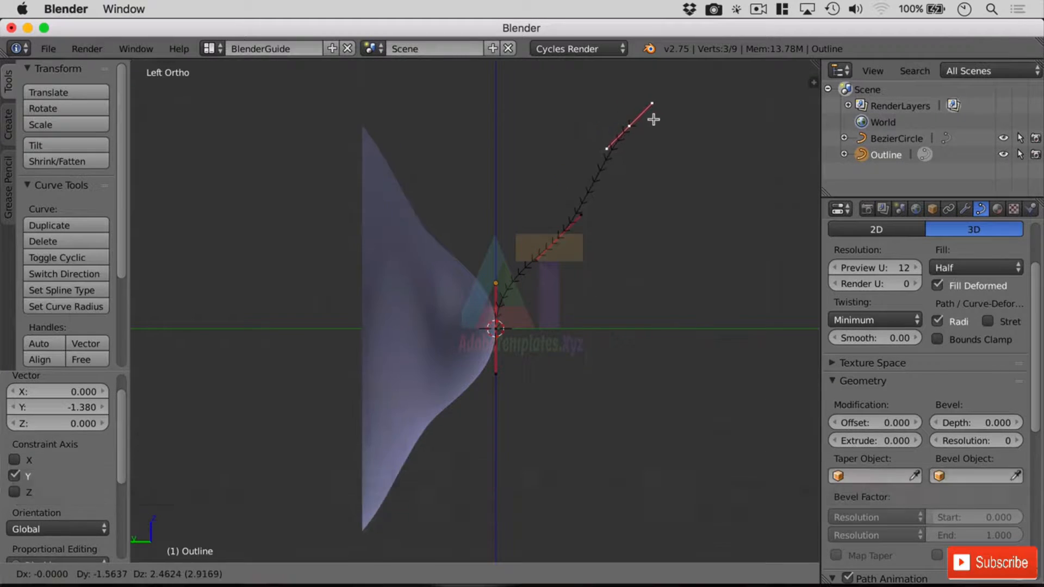
click(651, 116)
right_drag(602, 146, 625, 159)
Step: Rotate the upper handle of the Outline's start point by about 1.65° and raise it about 1.22 units along Z
right_click(558, 238)
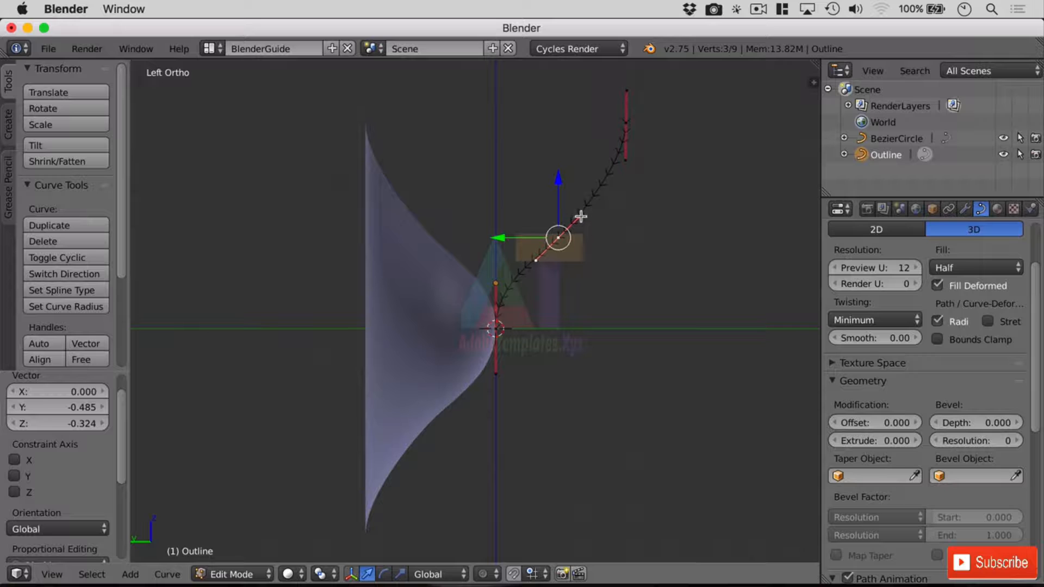
right_click(495, 283)
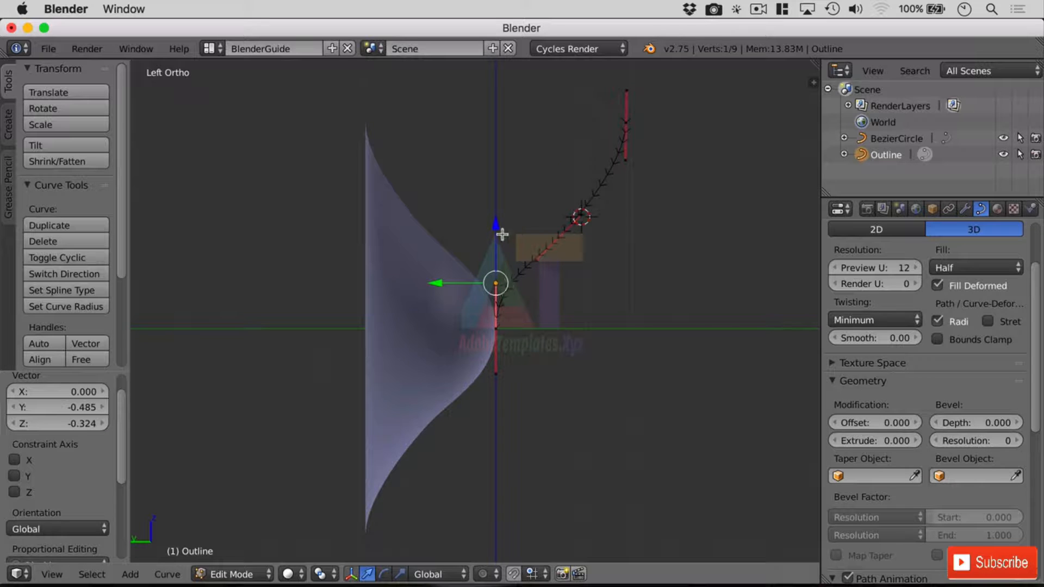
key(r)
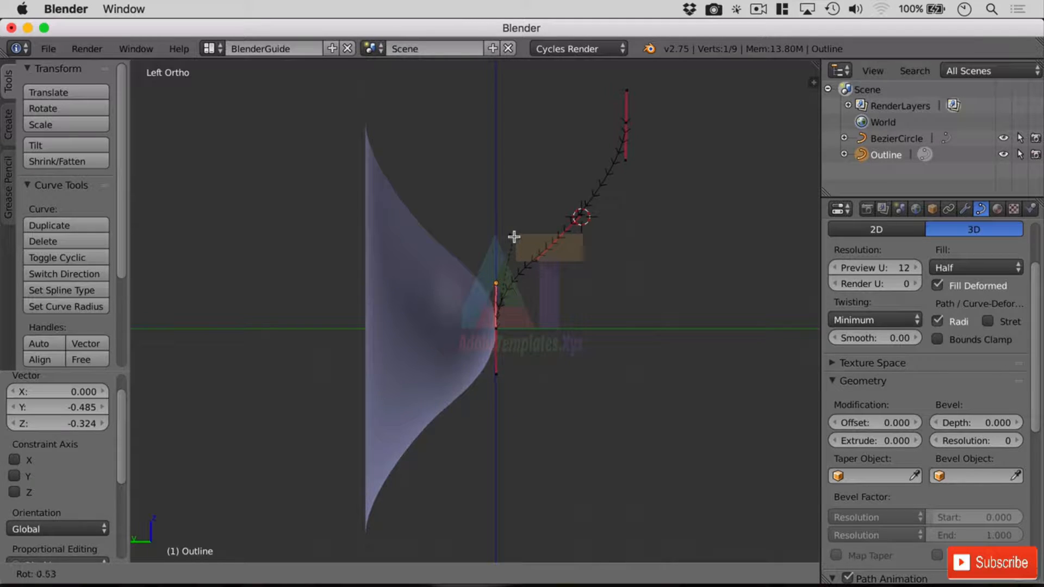
click(509, 243)
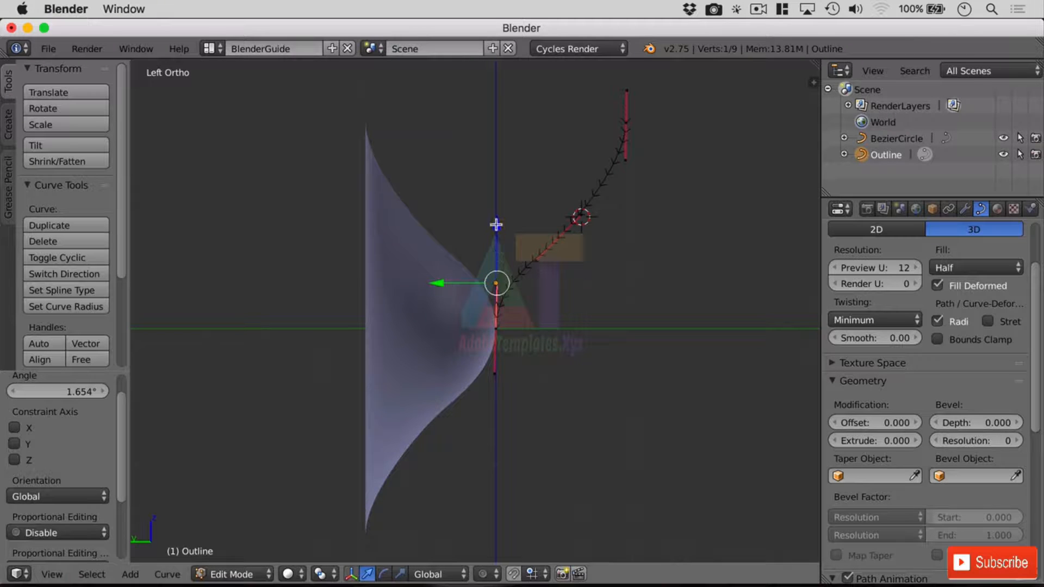
drag(496, 224, 499, 170)
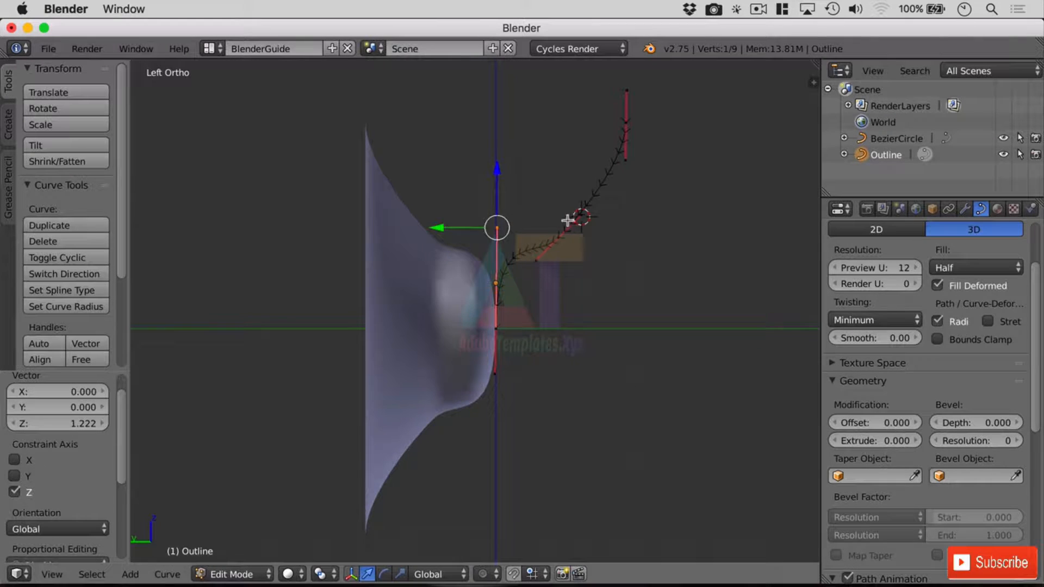
Step: Move the middle point's upper handle about -0.41 units in Y and lower the curve's top end point about 1.17 units in Z
right_click(581, 215)
mouse_move(528, 212)
mouse_down()
mouse_move(559, 217)
mouse_move(546, 215)
mouse_up()
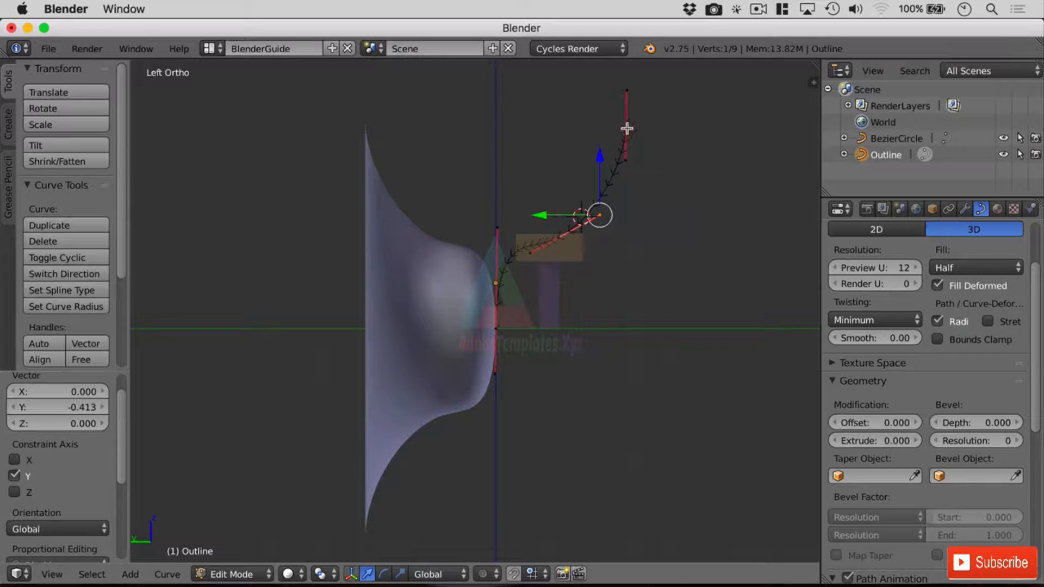
right_click(626, 122)
drag(625, 69, 627, 122)
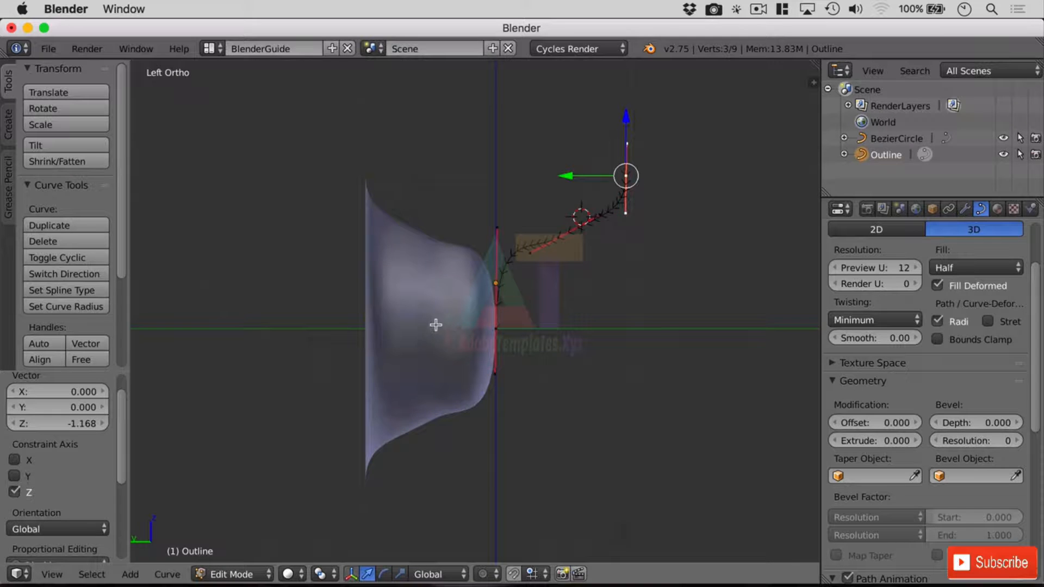
Step: Try the 2D shape setting on the Outline curve and return it to 3D
middle_drag(329, 340, 359, 348)
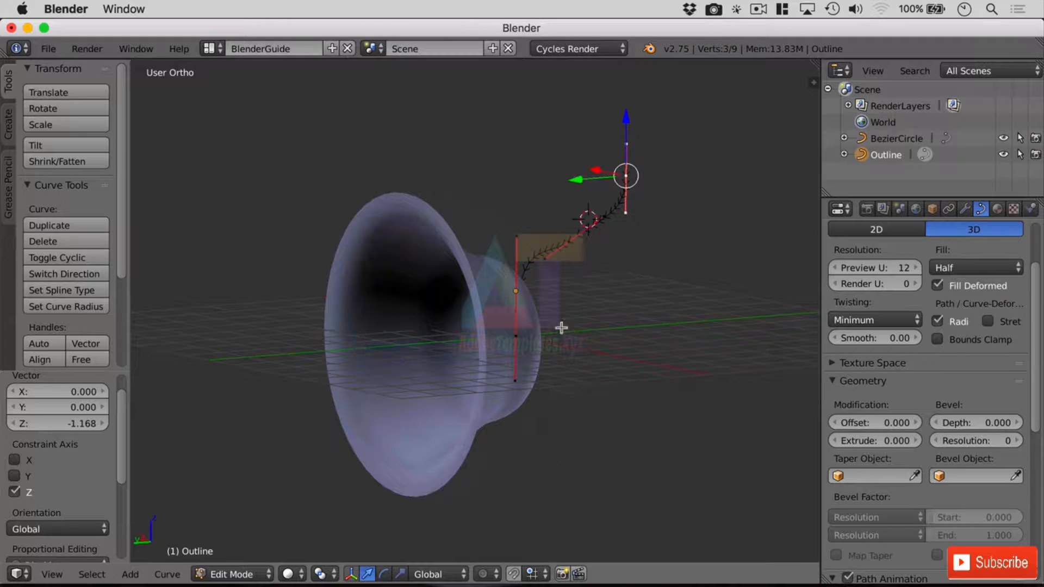
click(896, 231)
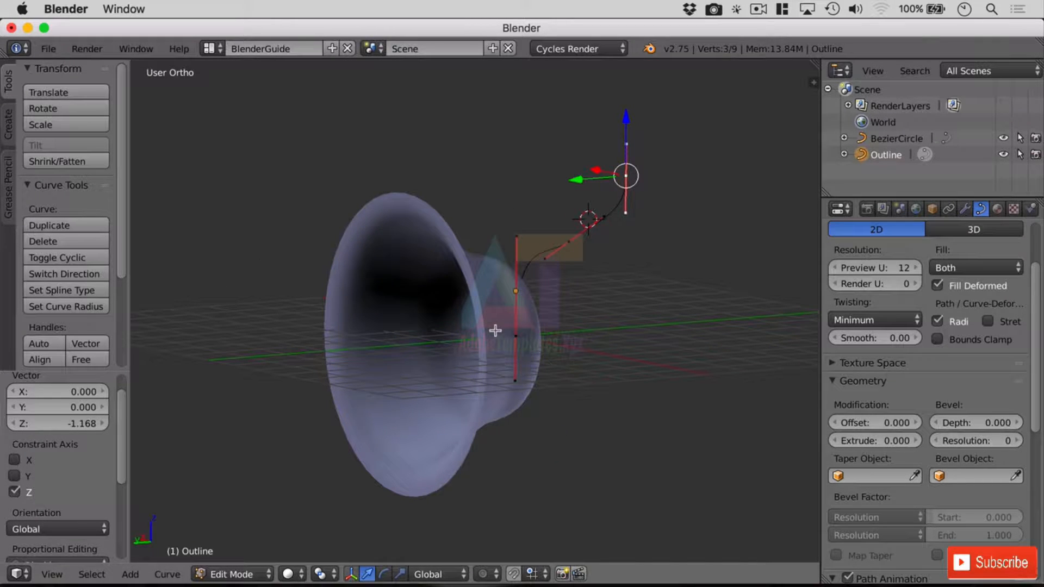
click(938, 234)
Step: Try the 2D shape setting on the BezierCircle, inspect the form in solid and wireframe display, and restore 3D
click(880, 142)
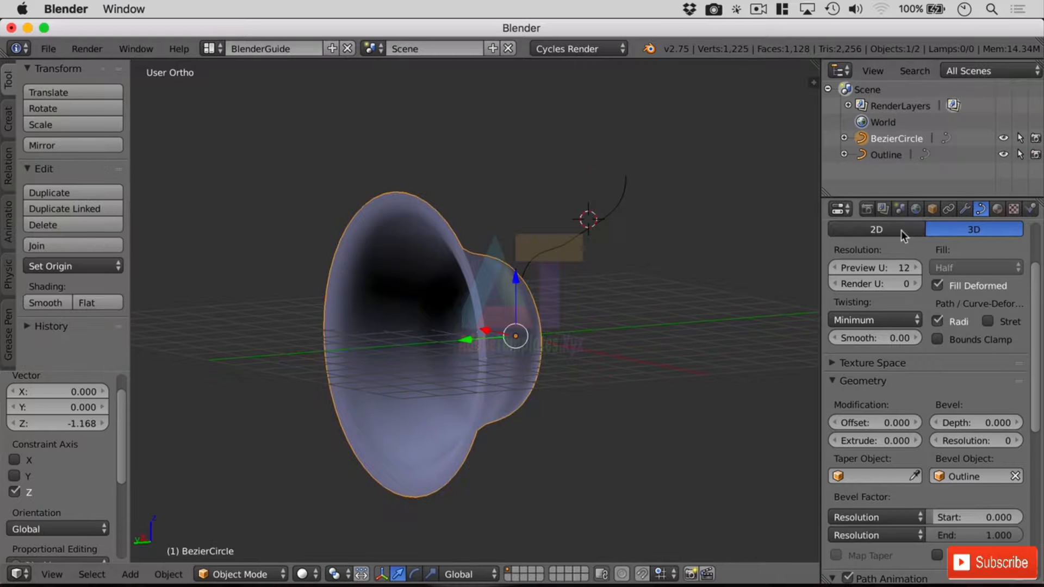
click(900, 229)
mouse_move(538, 368)
middle_down()
mouse_move(486, 351)
mouse_move(587, 388)
mouse_move(594, 348)
mouse_move(562, 378)
mouse_move(580, 382)
mouse_move(533, 354)
mouse_move(453, 356)
mouse_move(513, 344)
mouse_move(468, 318)
mouse_move(425, 316)
middle_up()
key(z)
mouse_move(487, 353)
middle_down()
mouse_move(436, 351)
mouse_move(413, 364)
middle_up()
key(z)
middle_drag(408, 324, 477, 317)
click(962, 230)
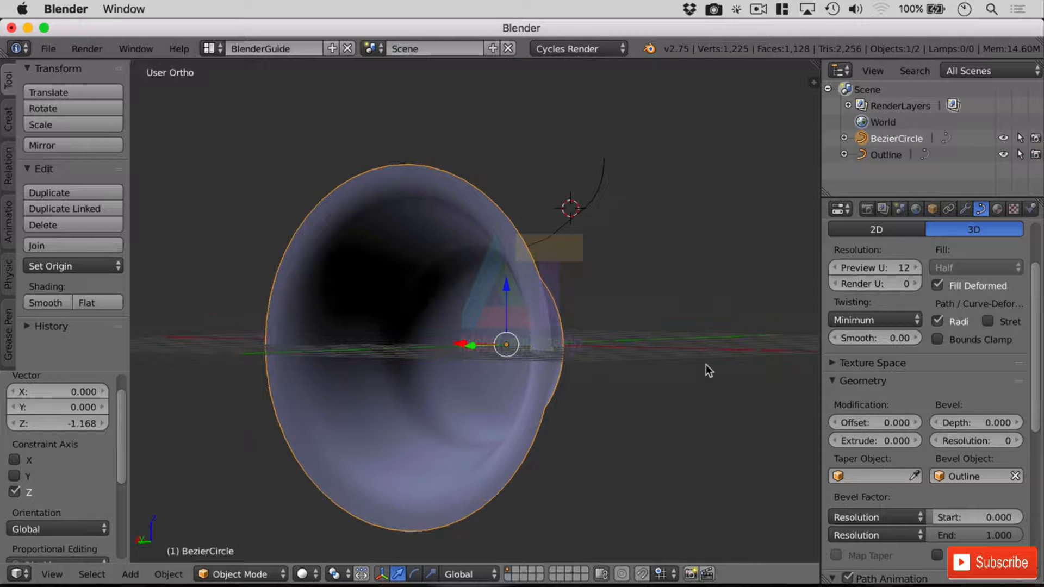
Step: Add a Solidify modifier to the BezierCircle
click(965, 207)
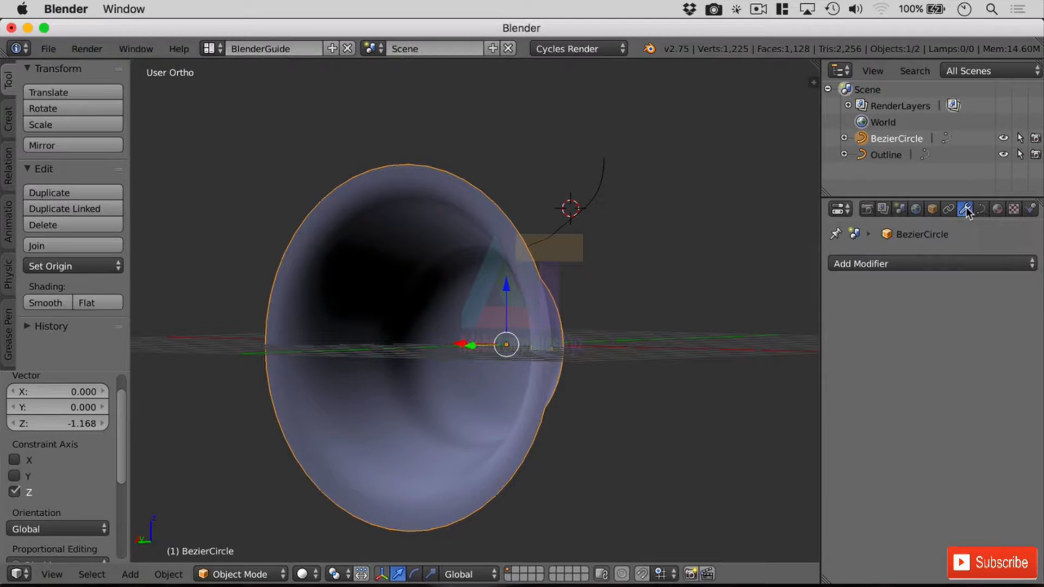
click(913, 263)
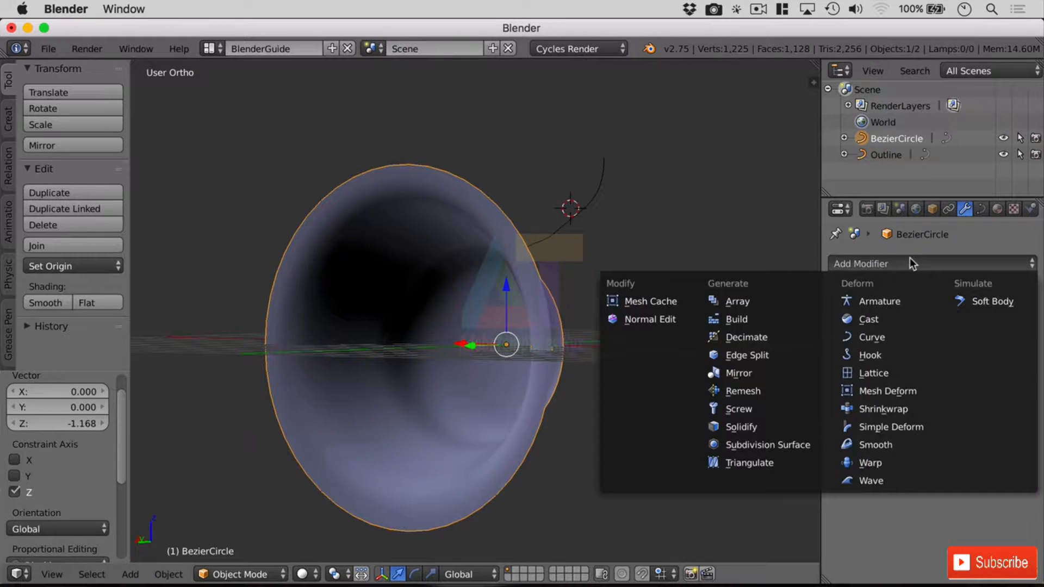
click(758, 432)
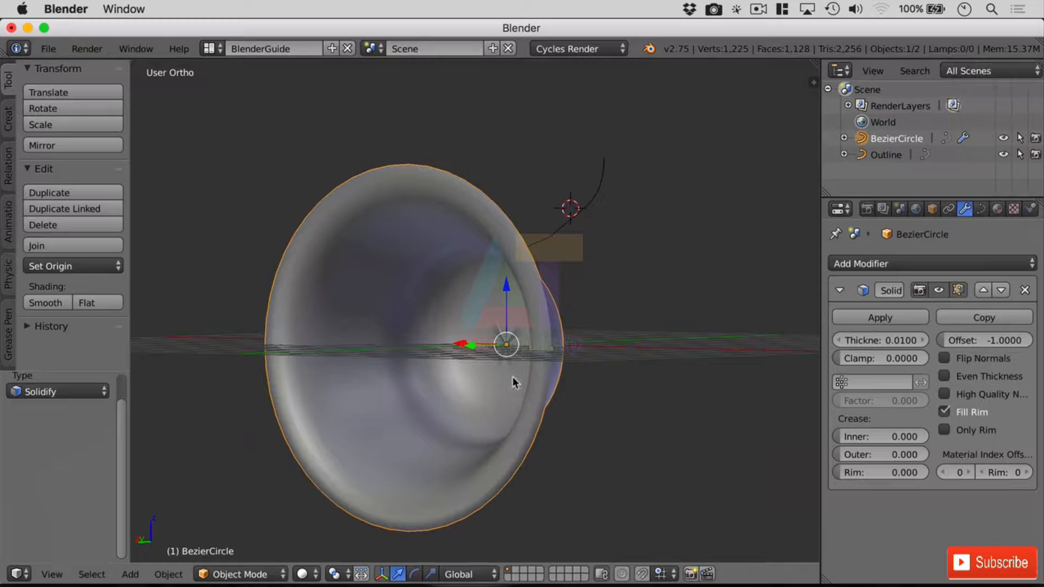
Step: Switch the viewport to wireframe display and set the Solidify modifier's thickness to 1
mouse_move(615, 409)
middle_down()
mouse_move(497, 405)
mouse_move(618, 417)
middle_up()
key(z)
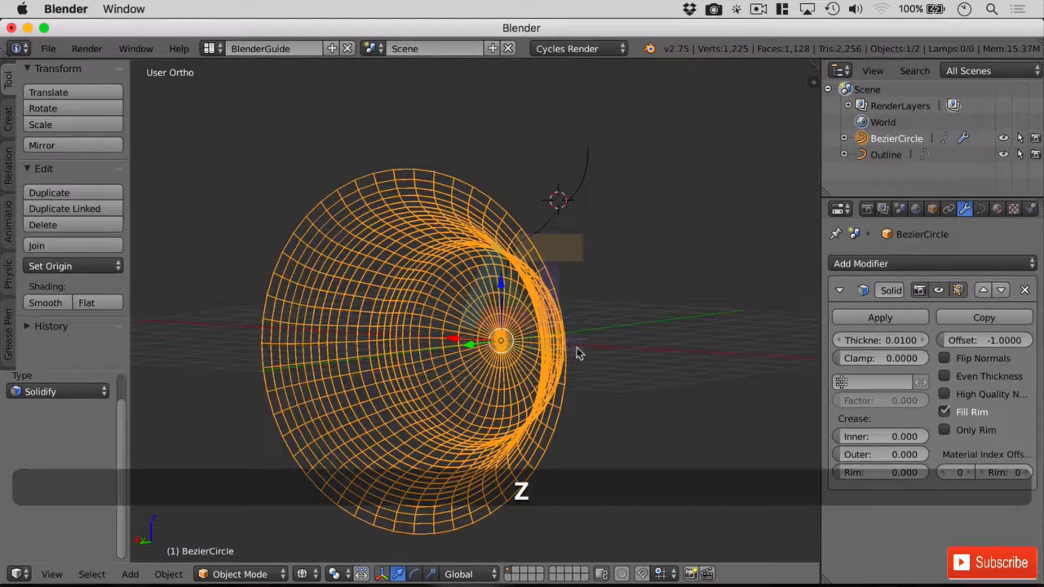
middle_drag(578, 352, 608, 313)
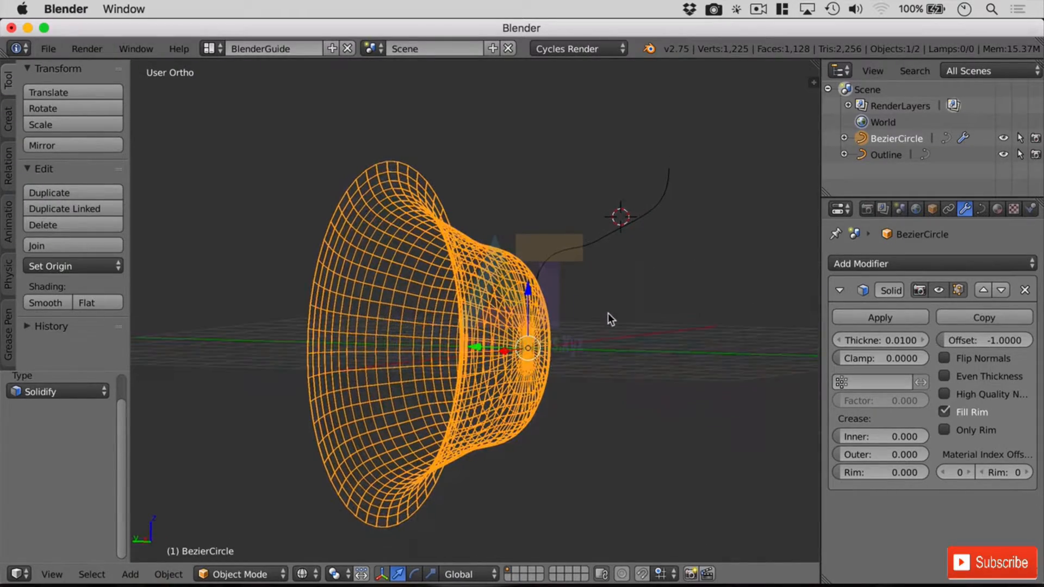
click(894, 341)
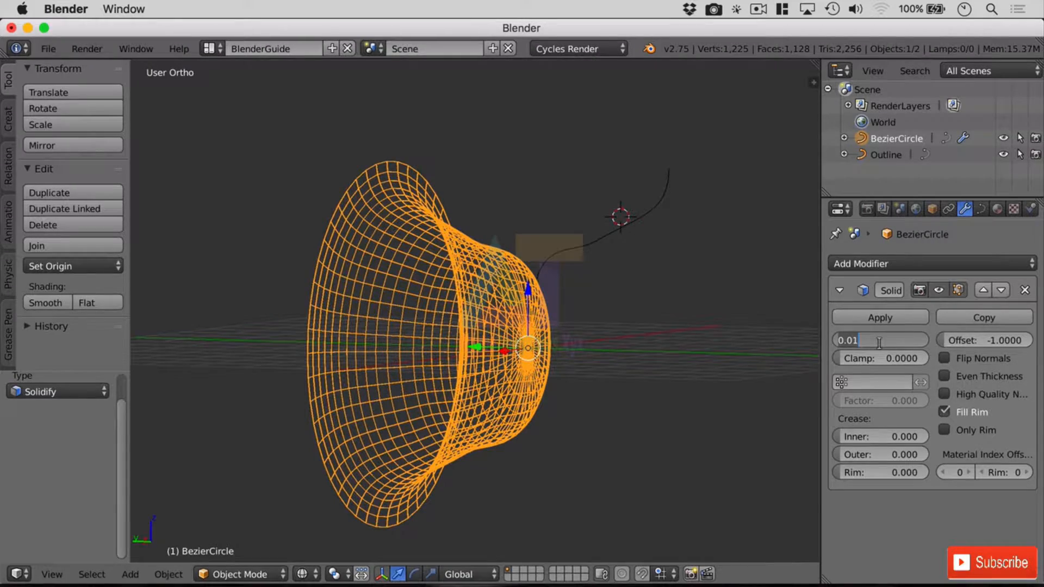
text(1)
key(Return)
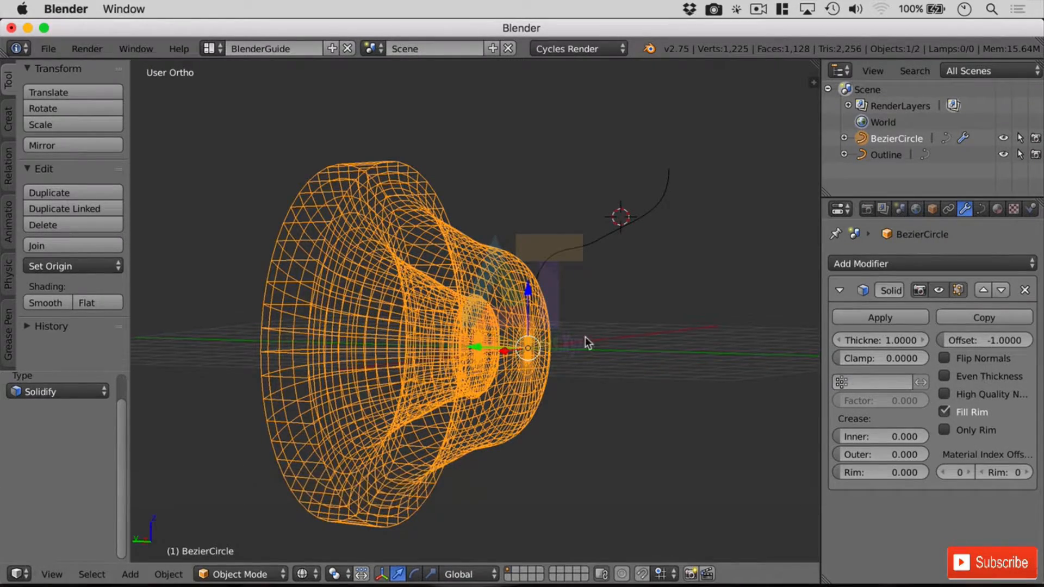
Step: Set the Solidify modifier's thickness to 0.5 and inspect the BezierCircle form from several sides in solid display
mouse_move(585, 337)
middle_down()
mouse_move(550, 335)
mouse_move(572, 357)
mouse_move(598, 353)
mouse_move(585, 344)
middle_up()
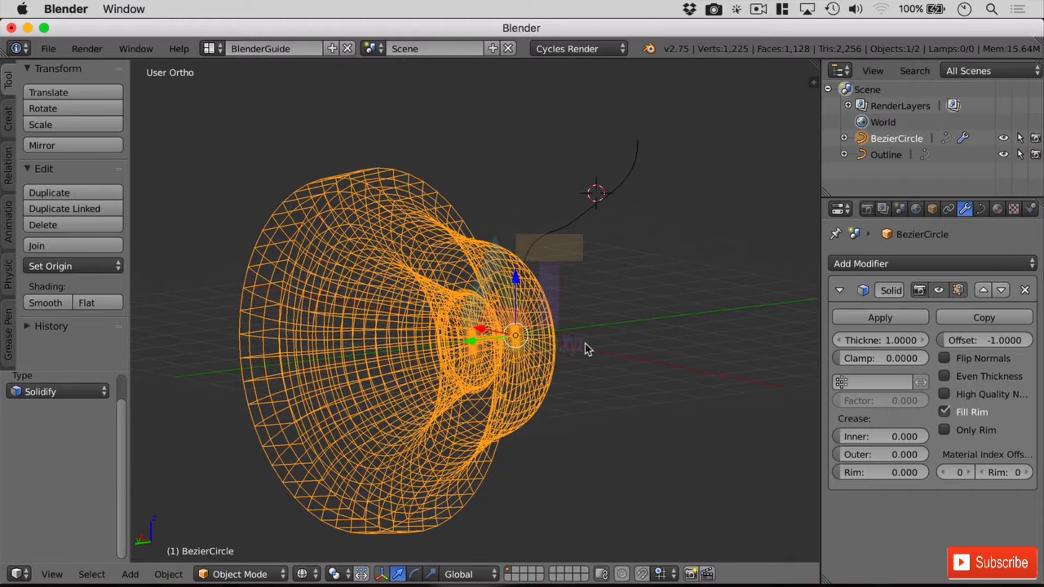
click(896, 340)
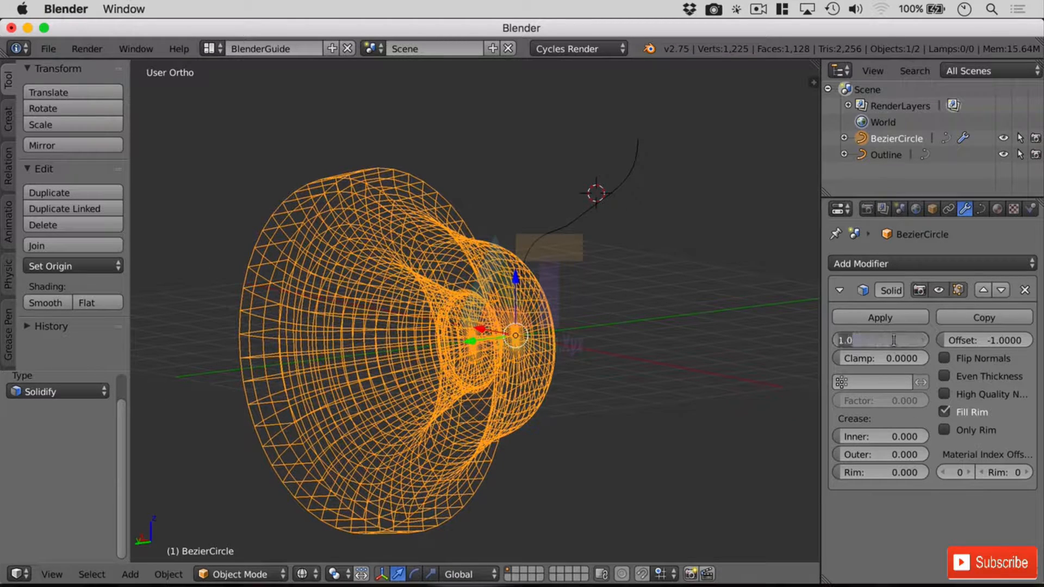
text(0.5)
key(Return)
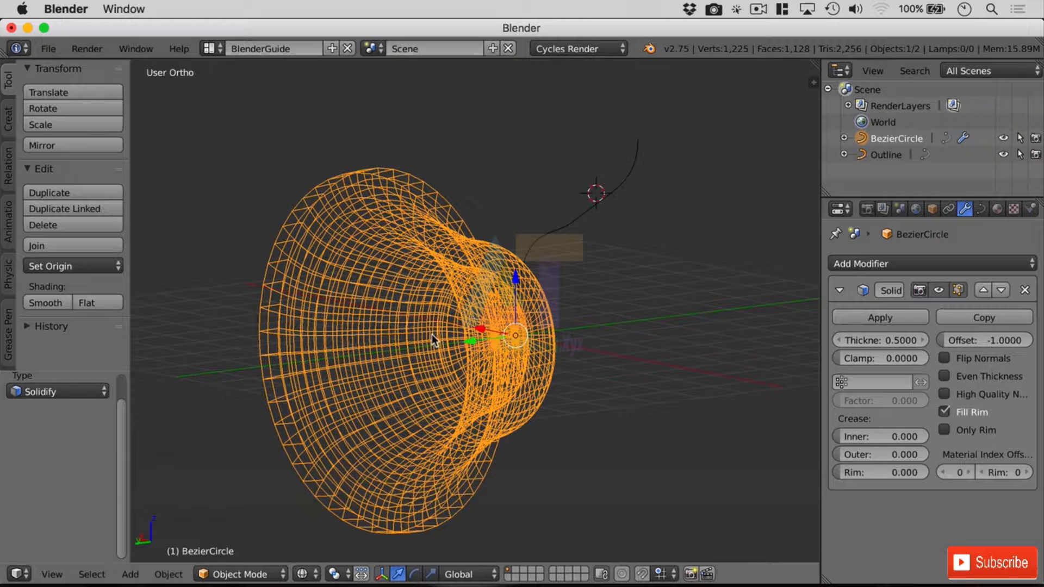
key(z)
mouse_move(400, 342)
middle_down()
mouse_move(415, 349)
mouse_move(466, 321)
mouse_move(509, 318)
mouse_move(282, 343)
mouse_move(417, 344)
middle_up()
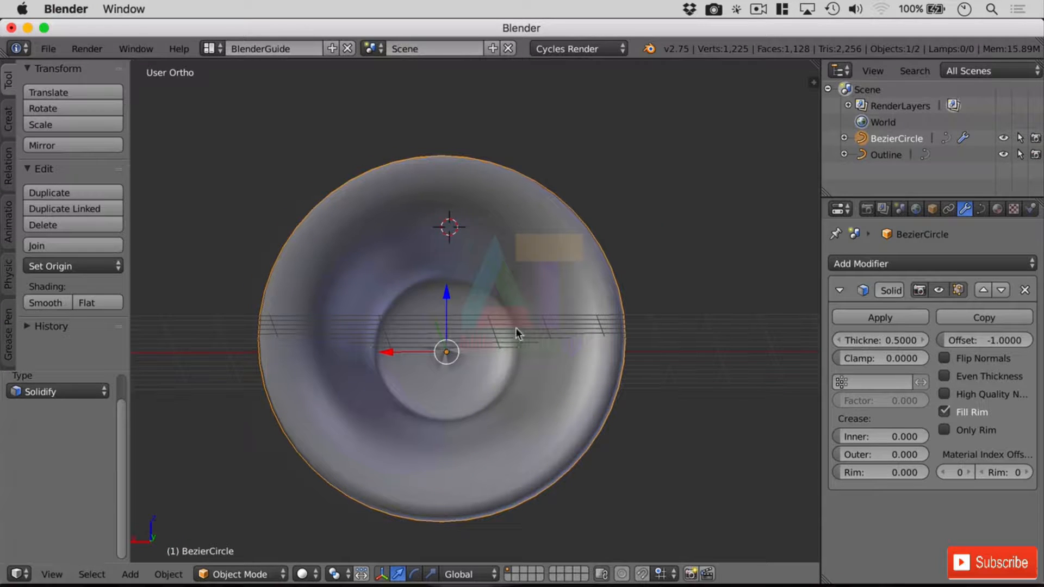
middle_drag(399, 294, 473, 308)
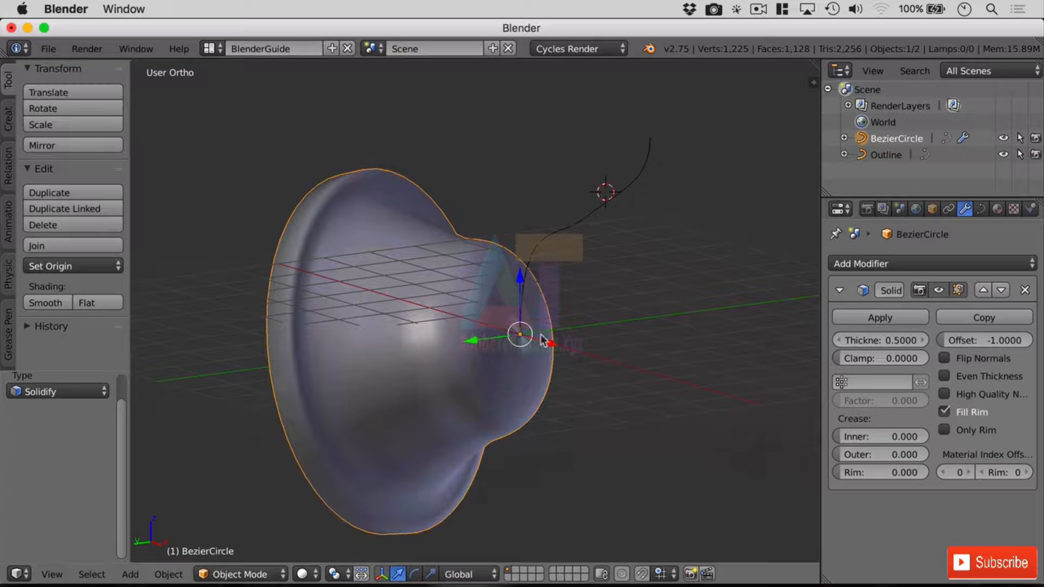
middle_drag(321, 342, 440, 353)
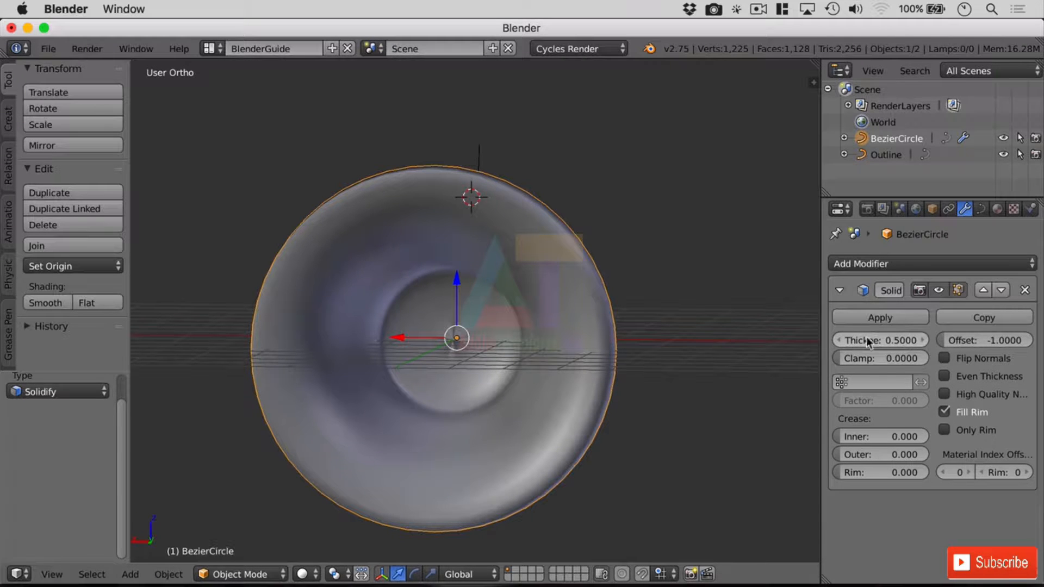
middle_drag(760, 359, 699, 359)
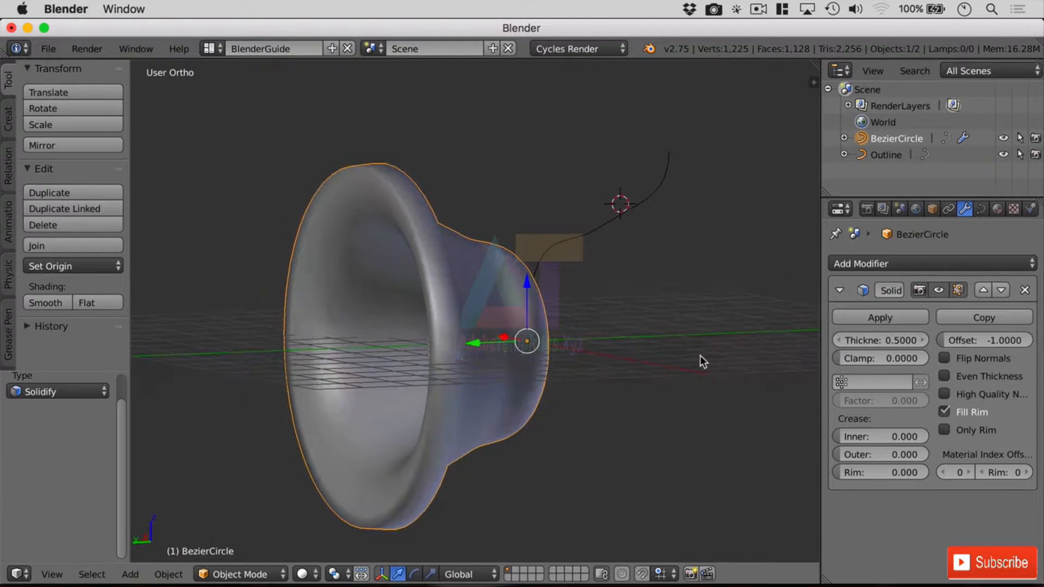
Step: In wireframe display, raise the Solidify thickness to 0.556, try a clamp of about 1.08, and return the clamp to 0
key(z)
mouse_move(887, 359)
mouse_down()
mouse_move(938, 360)
mouse_move(876, 340)
mouse_move(779, 341)
mouse_move(892, 341)
mouse_up()
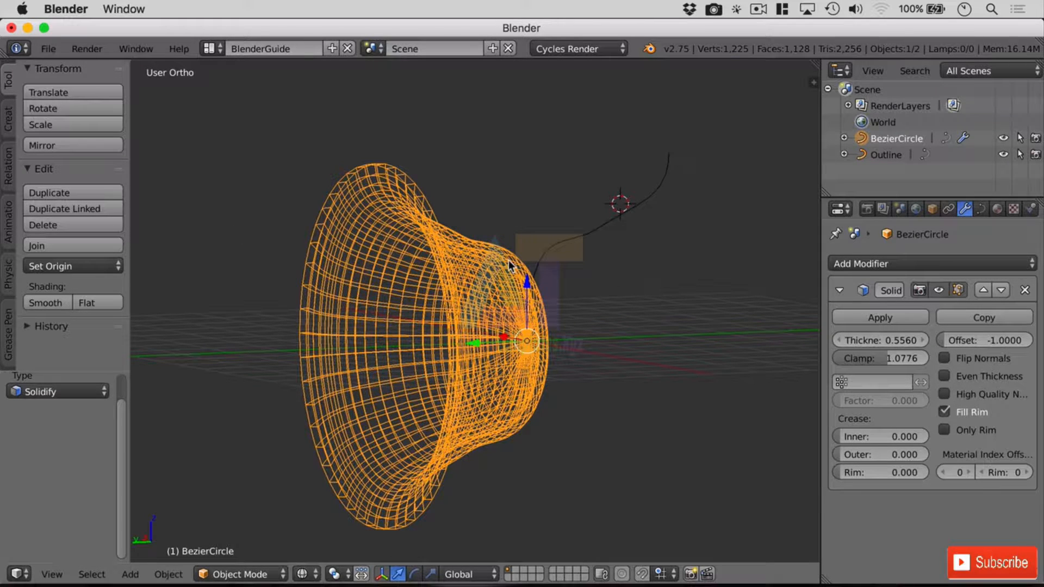
drag(925, 355, 903, 358)
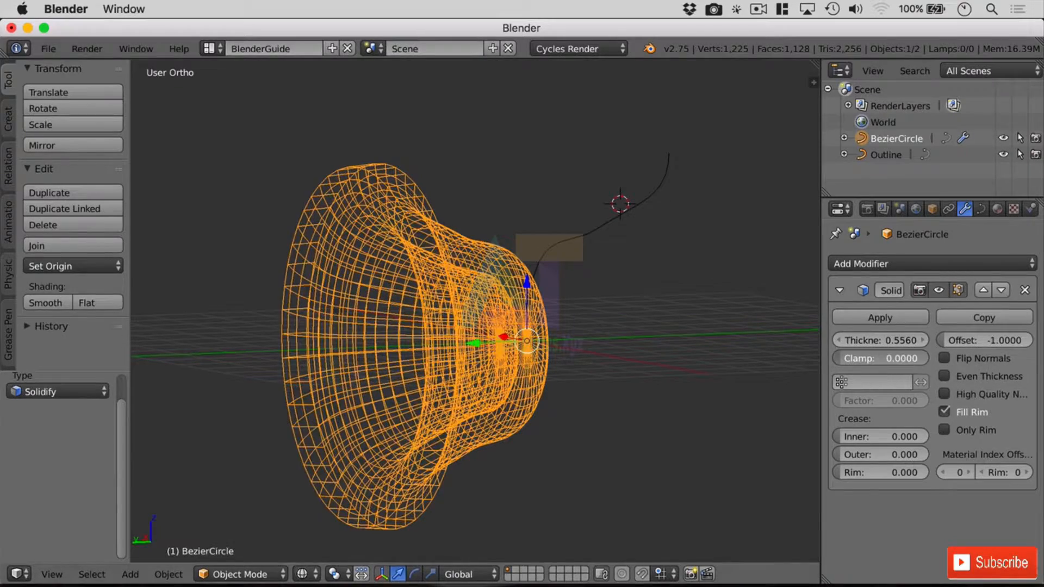
middle_drag(593, 383, 598, 358)
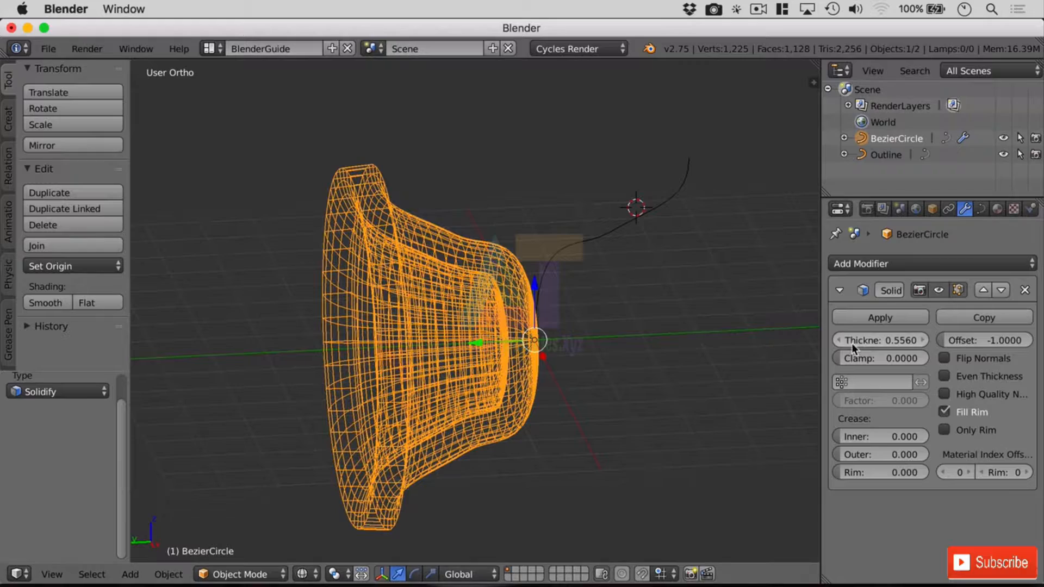
Step: Try a Solidify thickness of 5.624 on the BezierCircle and inspect the form in solid display
drag(851, 344, 1041, 343)
key(z)
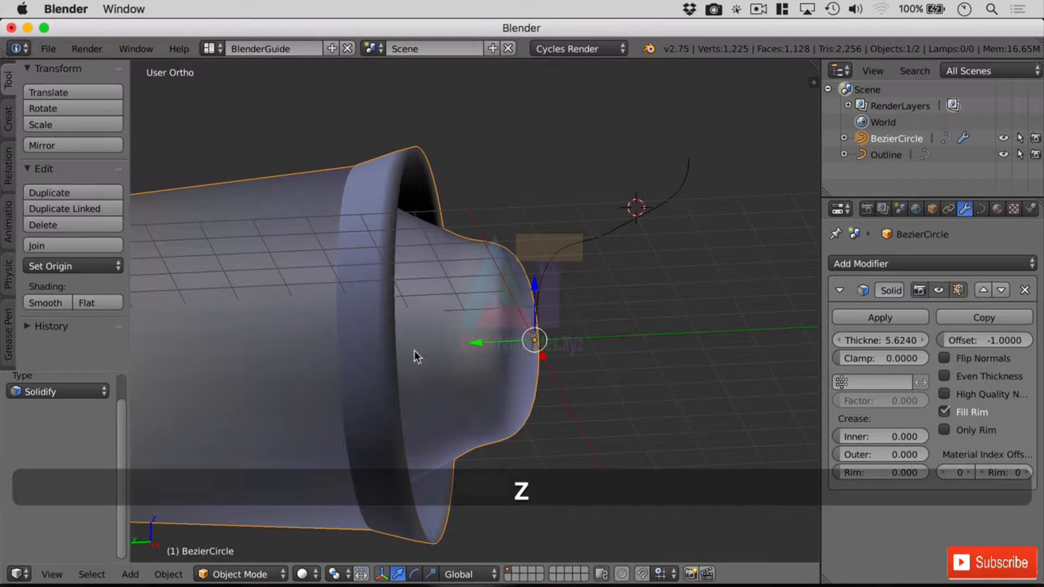
middle_drag(414, 351, 560, 366)
scroll(559, 363, down, 3)
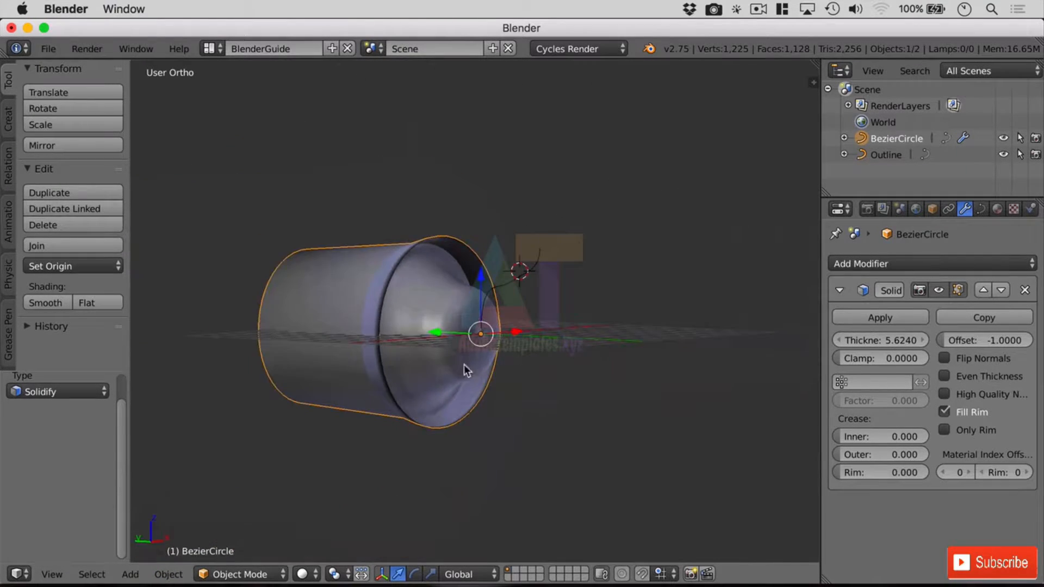
middle_drag(466, 371, 771, 358)
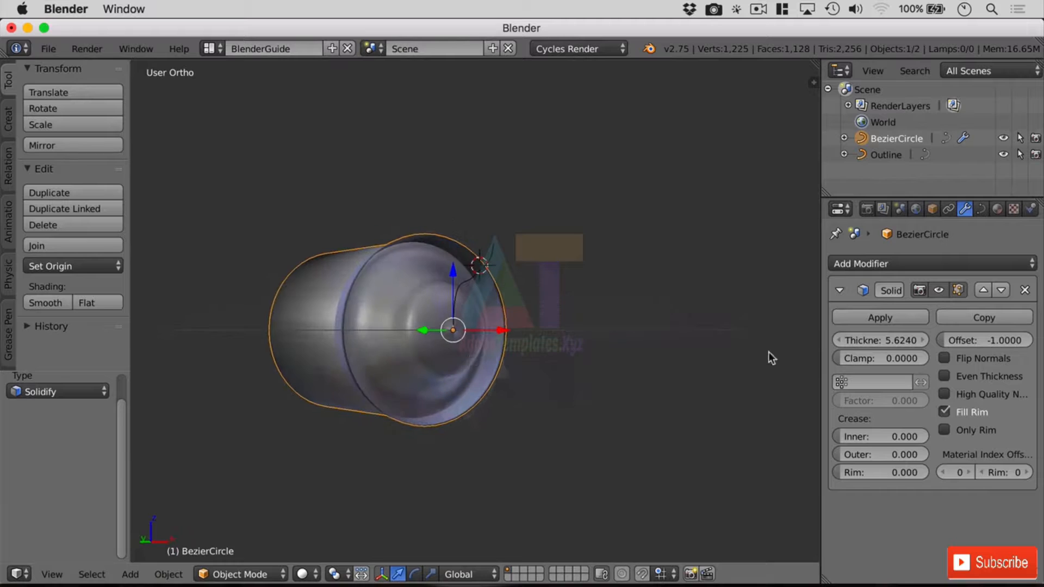
Step: Try a Solidify thickness of 8.128 and examine the form in both wireframe and solid display
drag(897, 340, 952, 340)
middle_drag(237, 310, 305, 319)
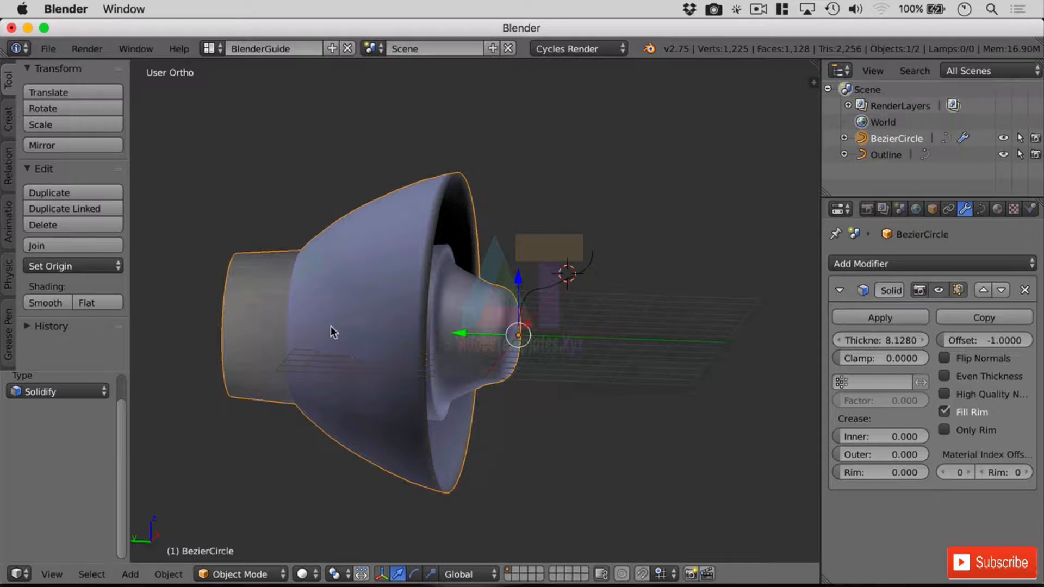
key(z)
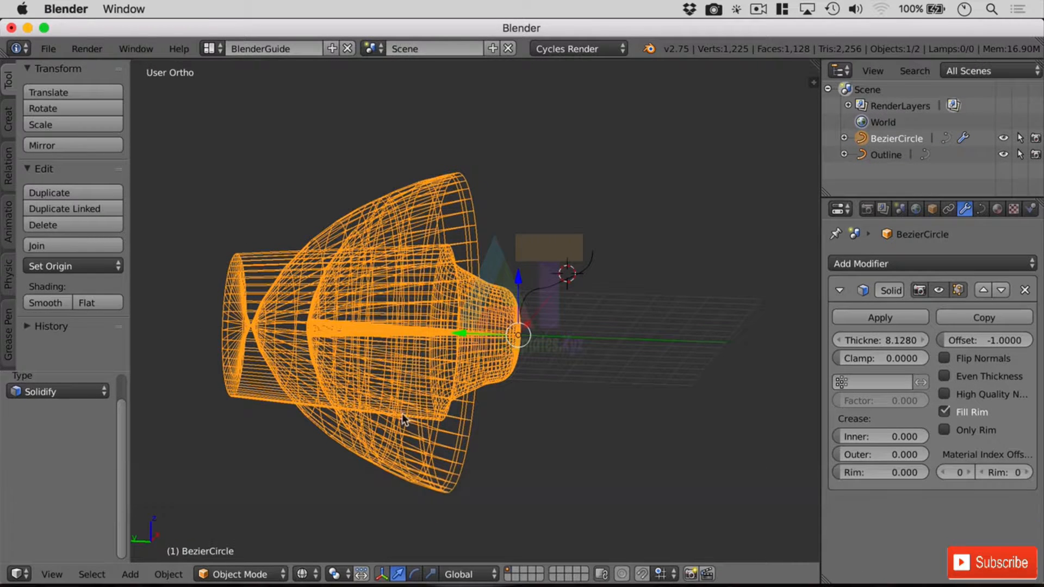
key(z)
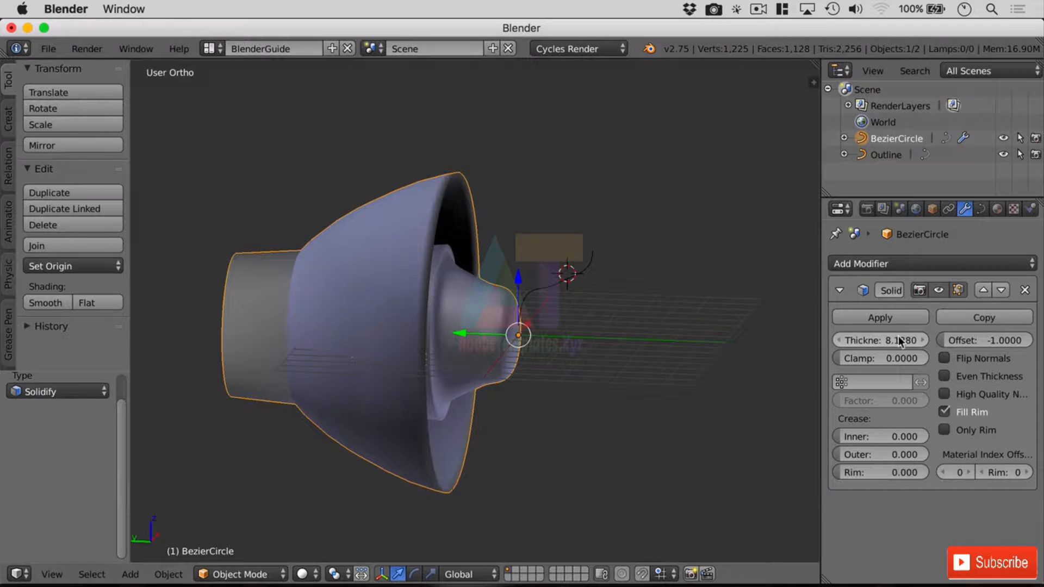
Step: Set the Solidify thickness to 1.06 and the clamp to 2, and check the walls in wireframe display
drag(881, 340, 761, 340)
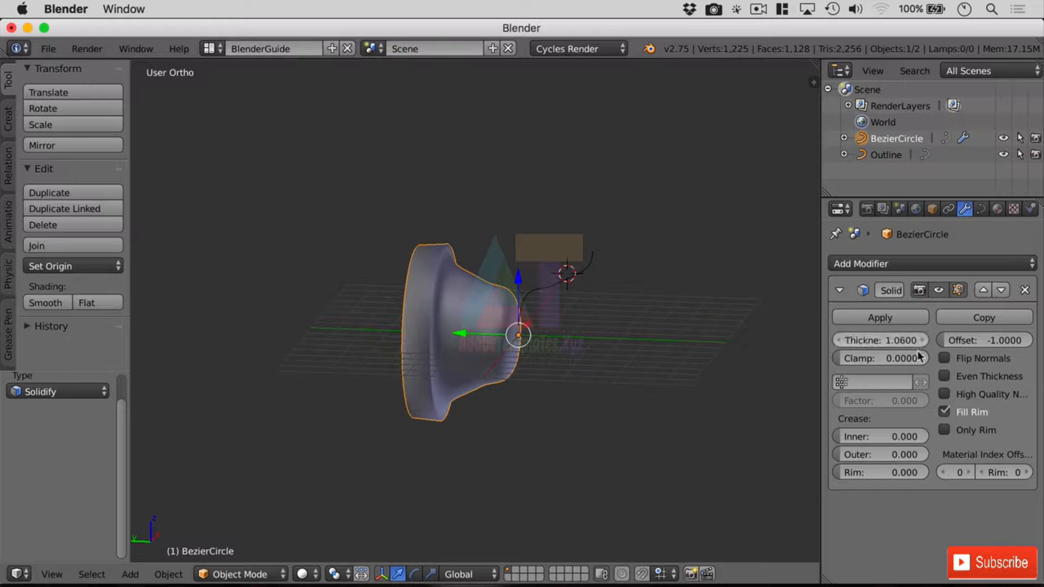
mouse_move(881, 358)
mouse_down()
mouse_move(925, 358)
mouse_move(843, 357)
mouse_move(884, 357)
mouse_up()
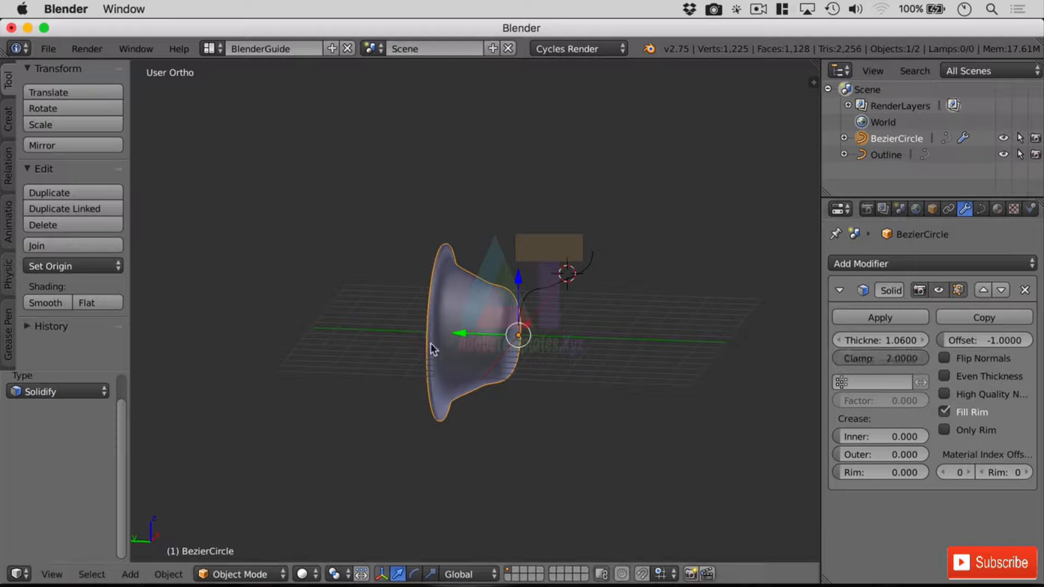
scroll(577, 393, down, 2)
scroll(517, 384, up, 8)
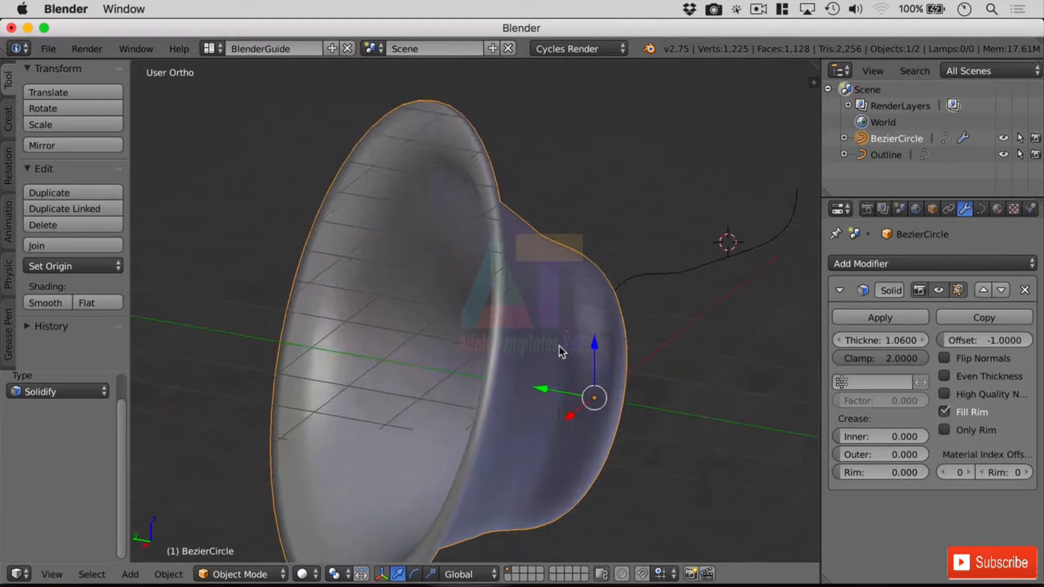
key(z)
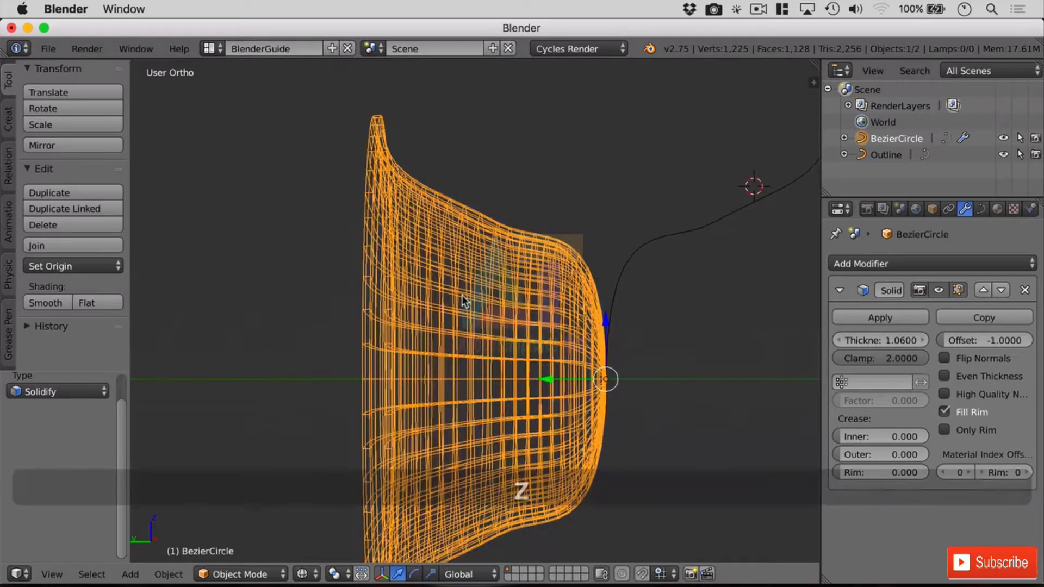
mouse_move(442, 364)
middle_down()
mouse_move(463, 356)
mouse_move(462, 343)
middle_up()
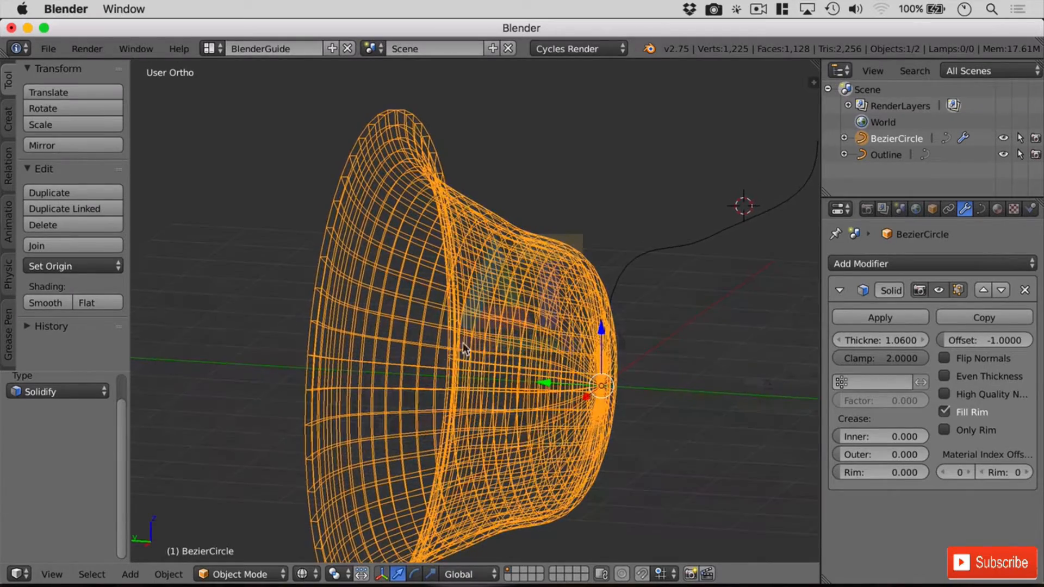
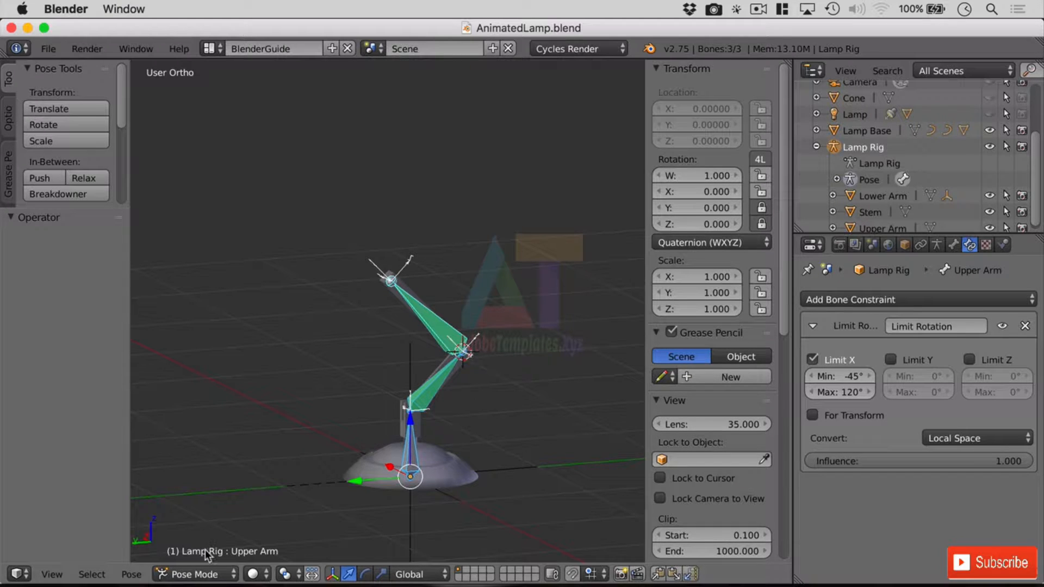
Step: Rotate the Lamp Rig's Upper Arm bone down to horizontal and, in the left view, apply the pose as the rest pose
right_click(394, 282)
key(r)
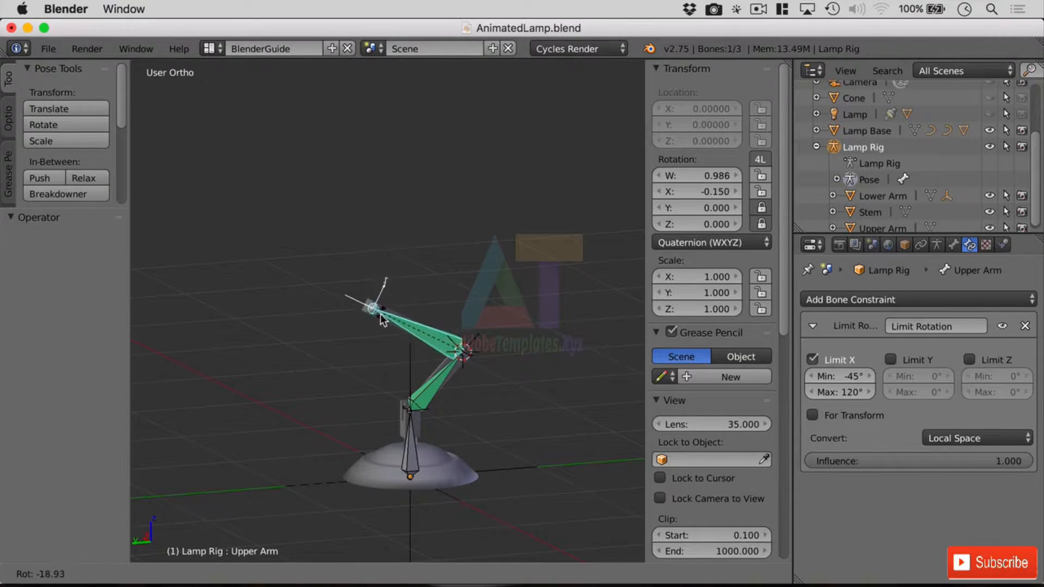
click(366, 407)
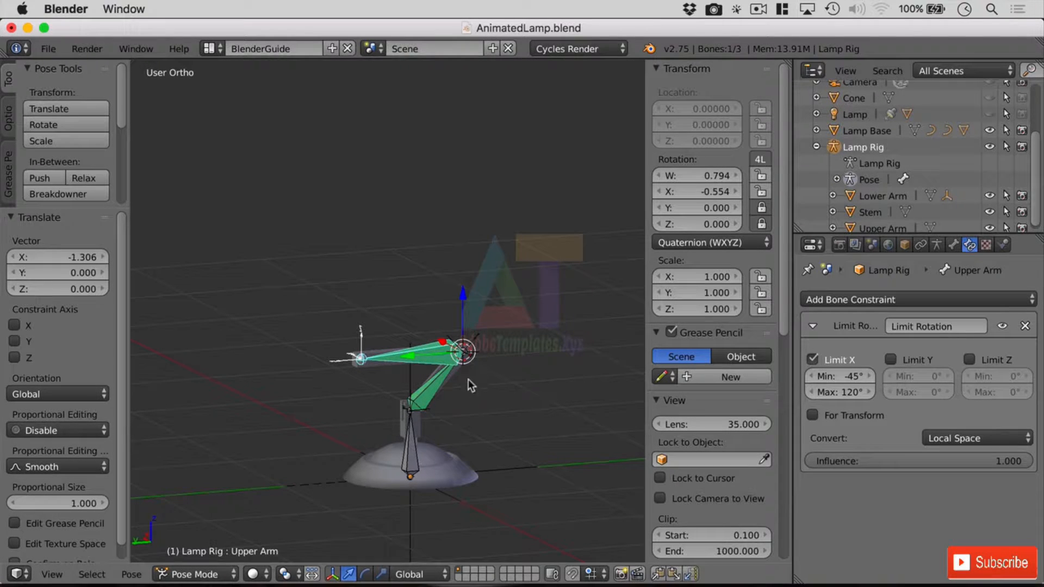
click(52, 575)
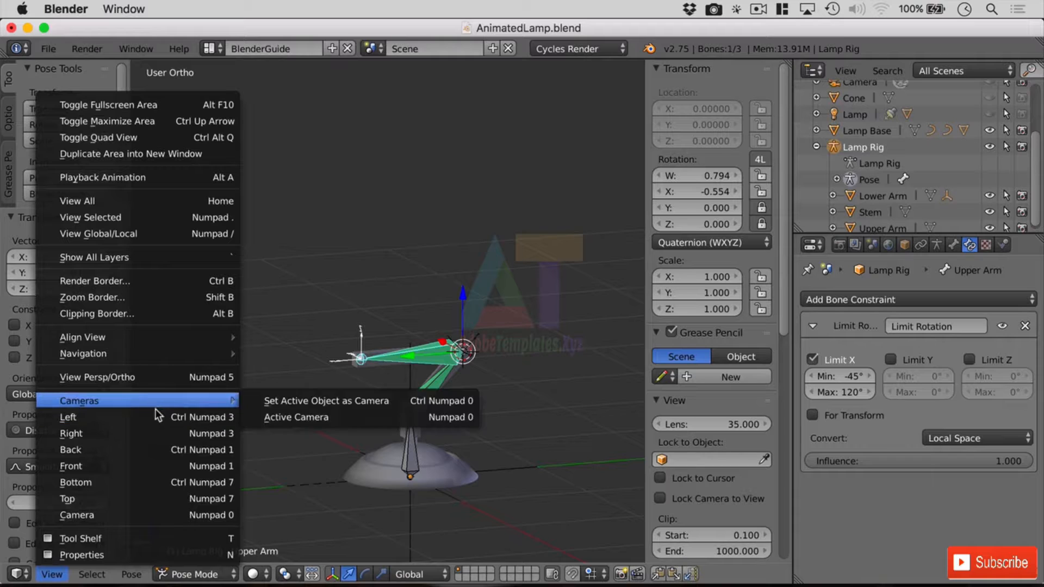
click(157, 415)
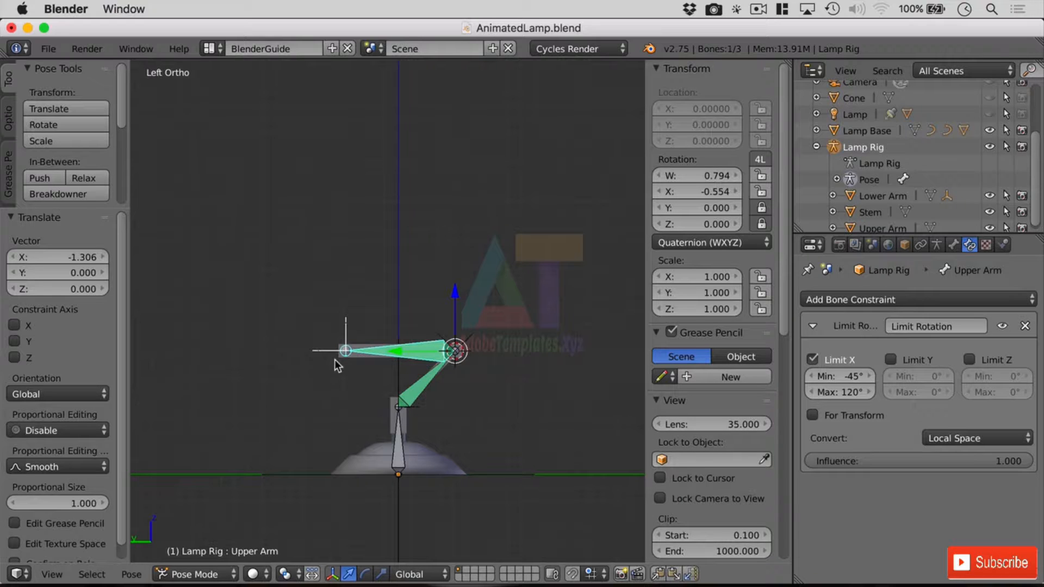
key(ctrl+a)
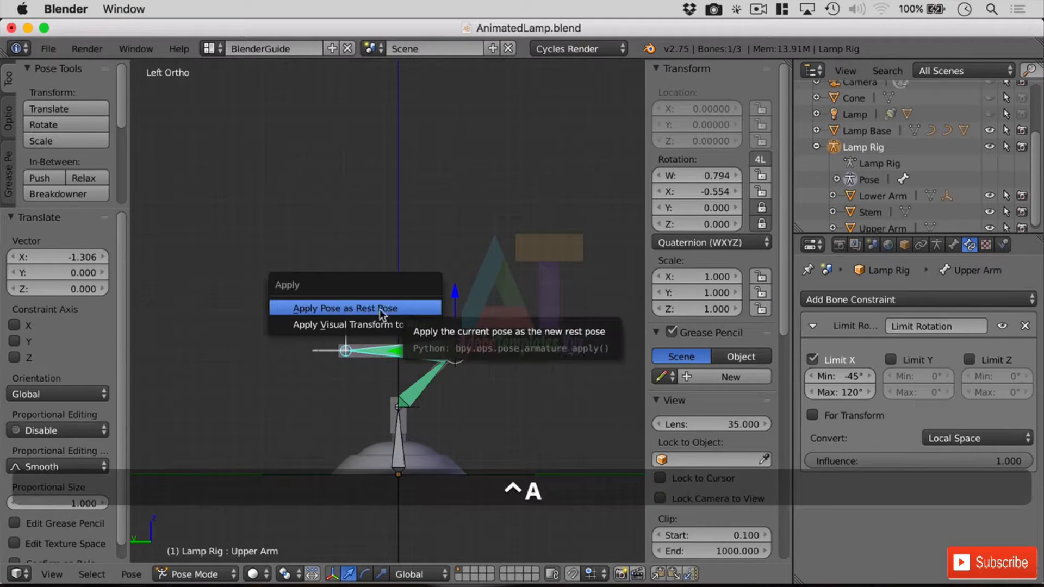
click(357, 308)
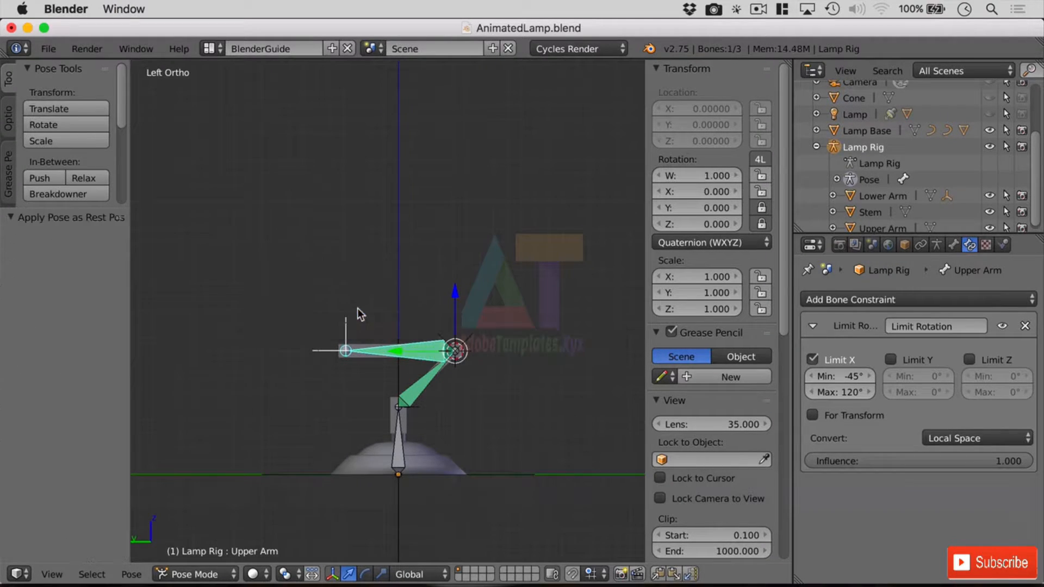
Step: Switch the Lamp Rig to Edit Mode and select the joint at the free end of the Upper Arm bone
click(212, 574)
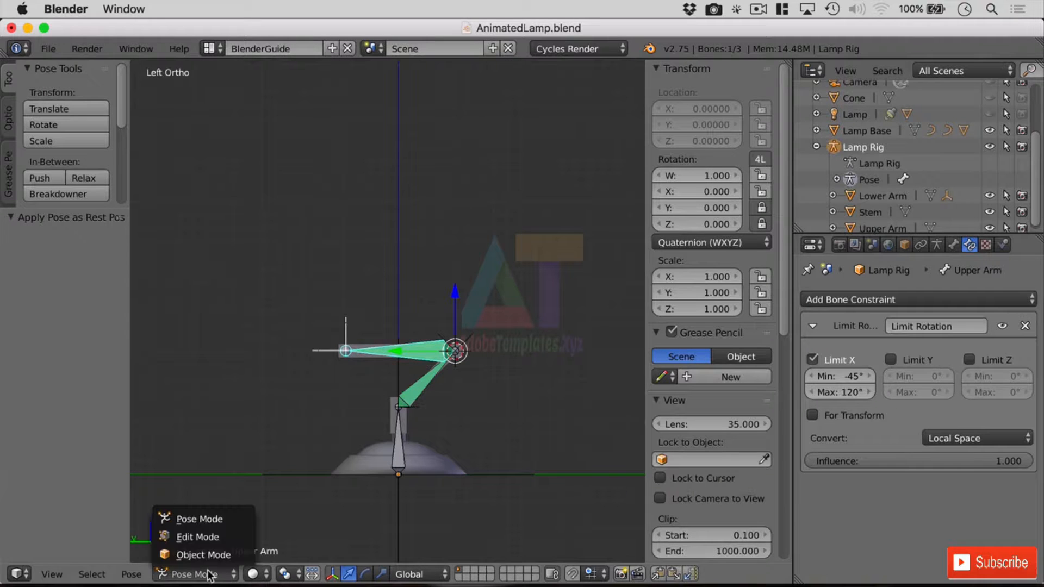
click(222, 537)
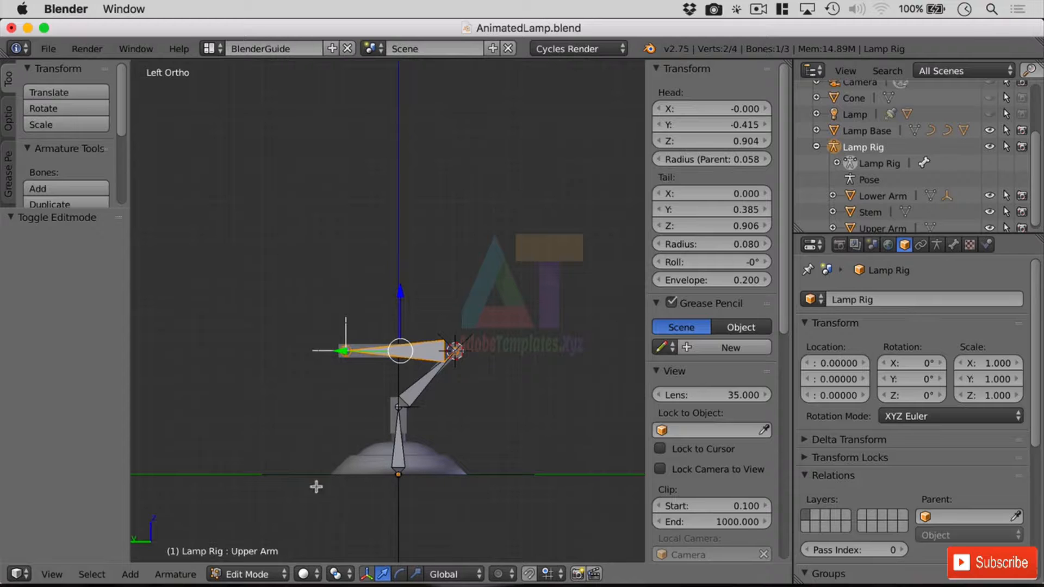
scroll(363, 349, up, 3)
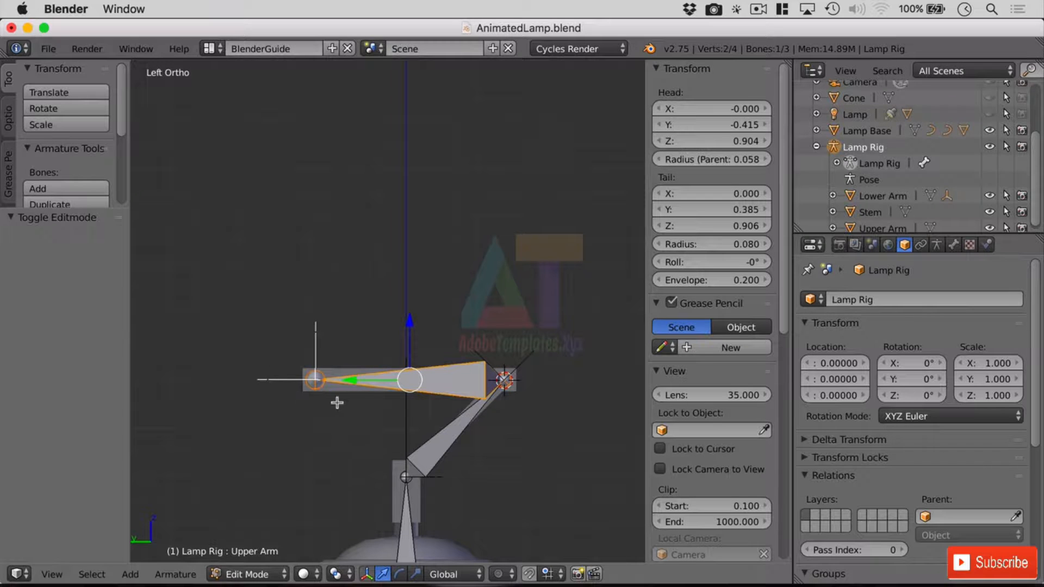
middle_drag(333, 420, 337, 381)
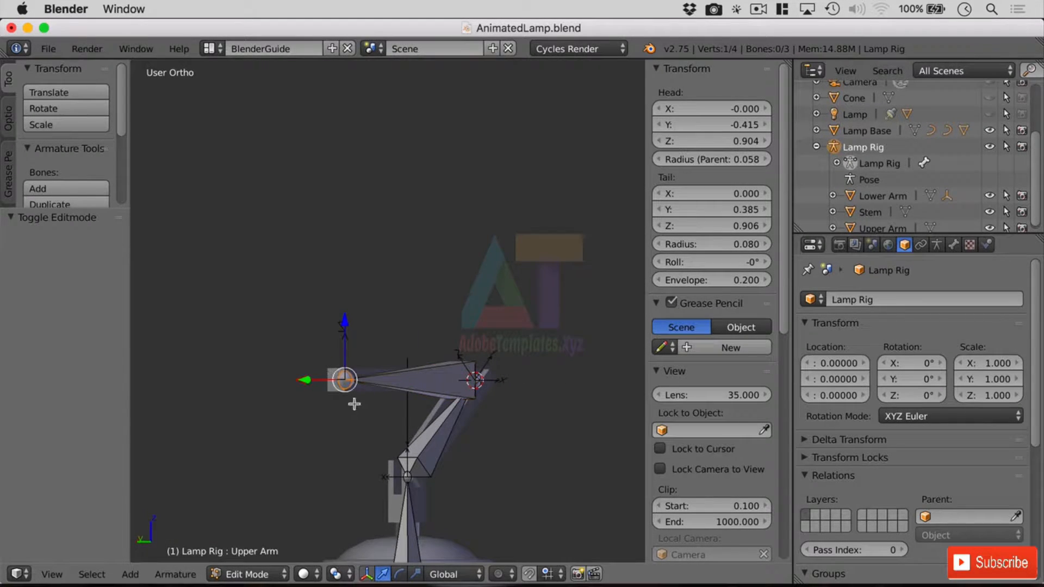
Step: Snap the 3D cursor to the selected end face of the Upper Arm mesh in Edit Mode, and return to Object Mode
key(Tab)
right_click(333, 381)
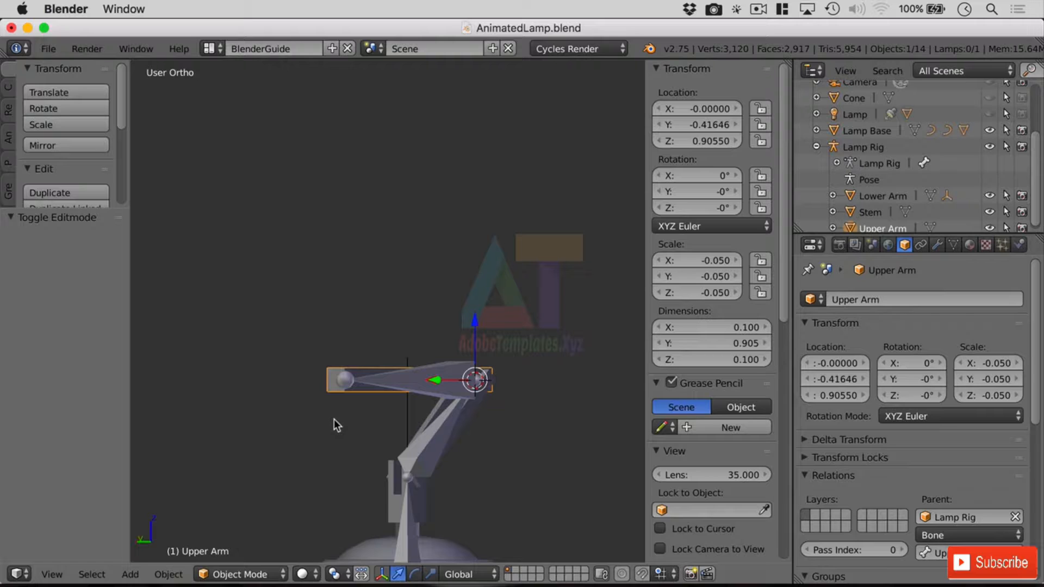
key(Tab)
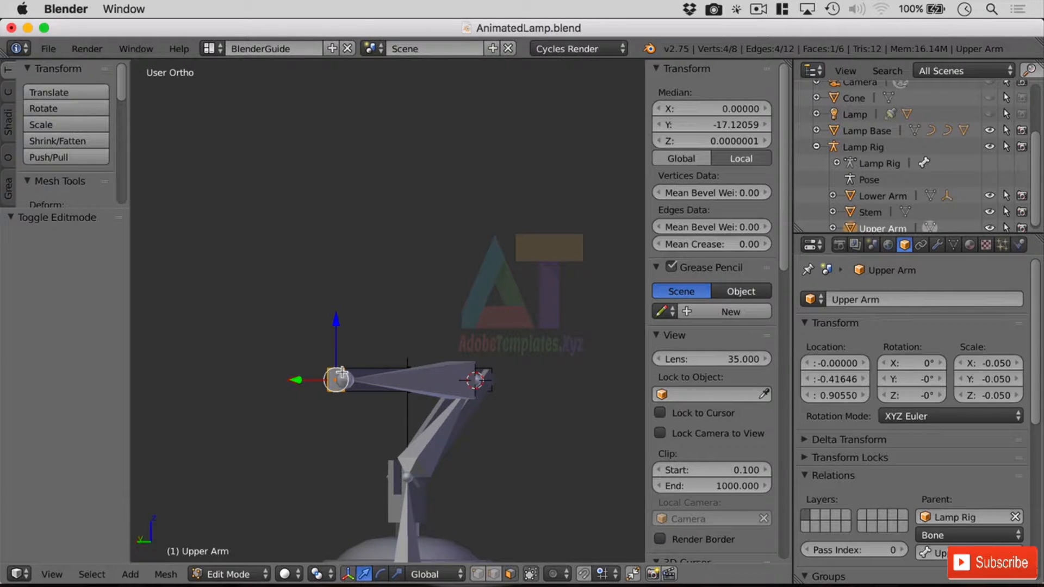
key(shift+s)
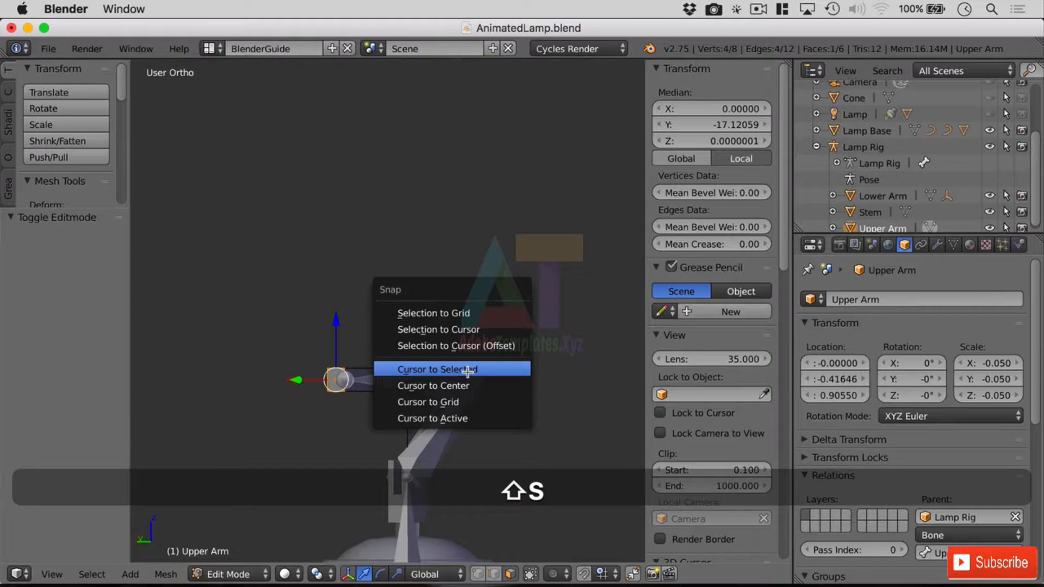
click(499, 370)
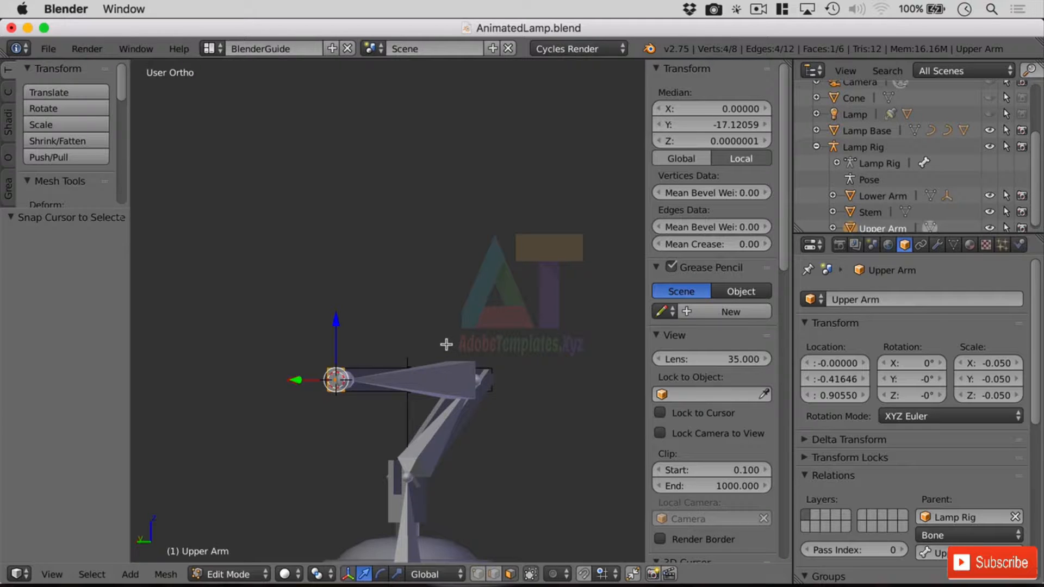
key(shift)
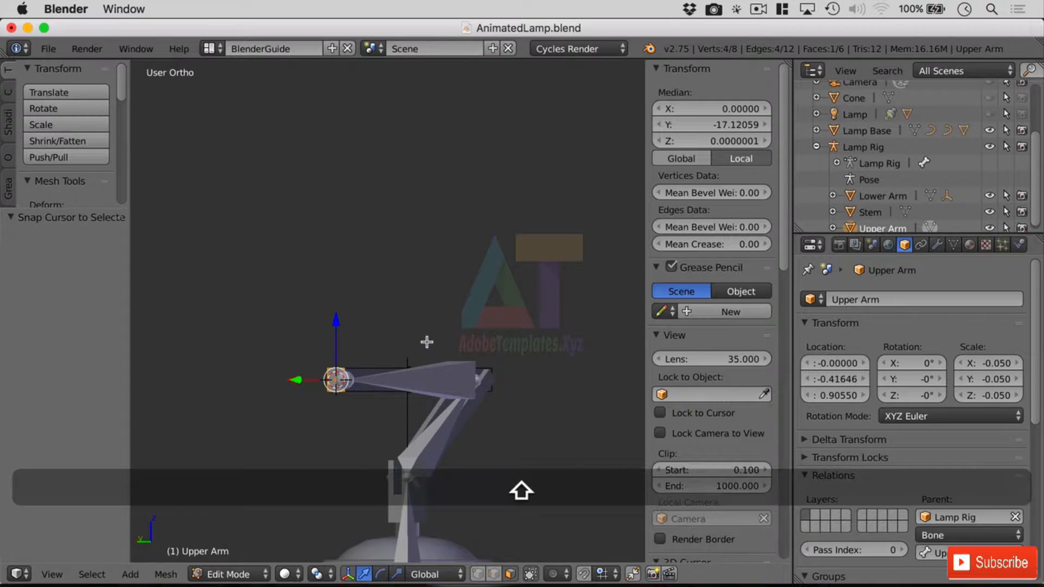
key(Tab)
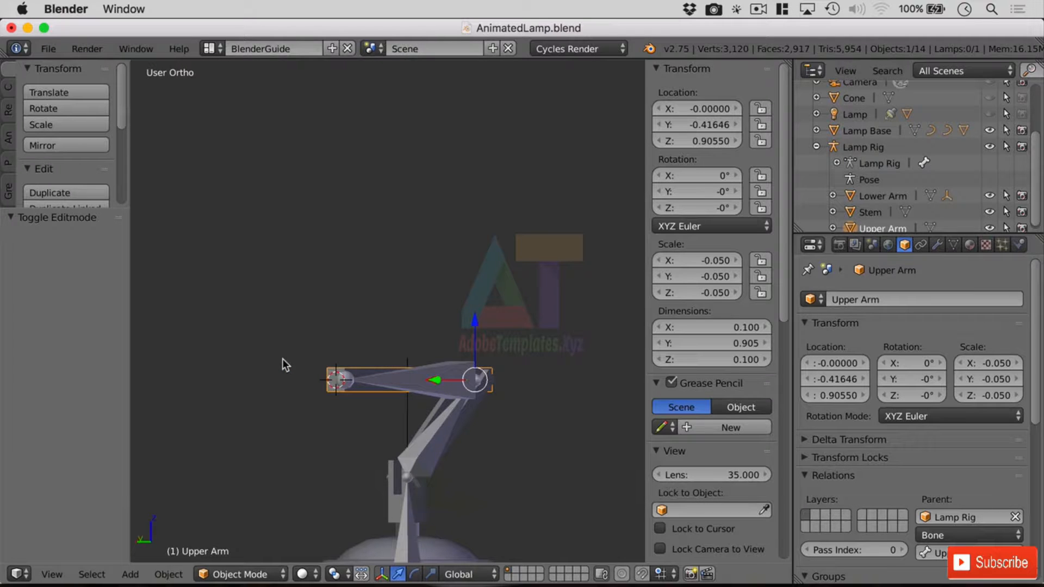
Step: Add a Bezier circle at the 3D cursor with an X rotation of 90° and a radius of 0.08
key(shift+a)
mouse_move(287, 350)
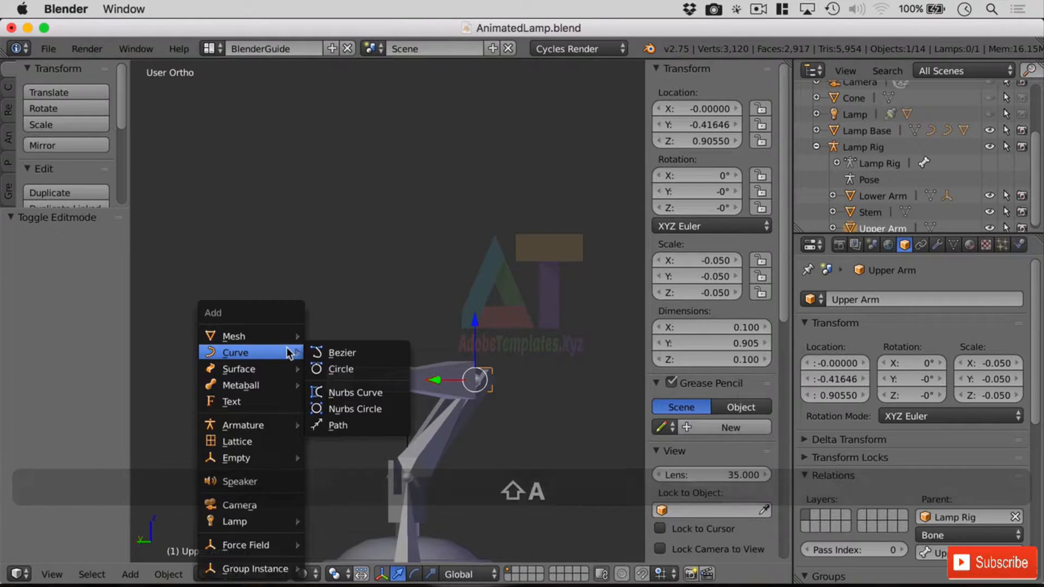
click(353, 370)
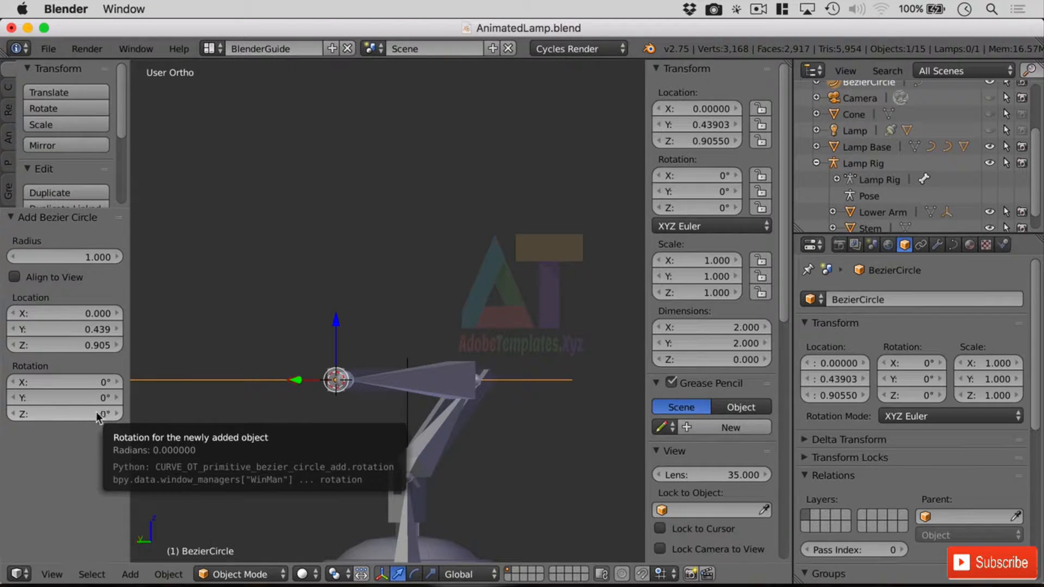
click(97, 381)
text(90)
key(Return)
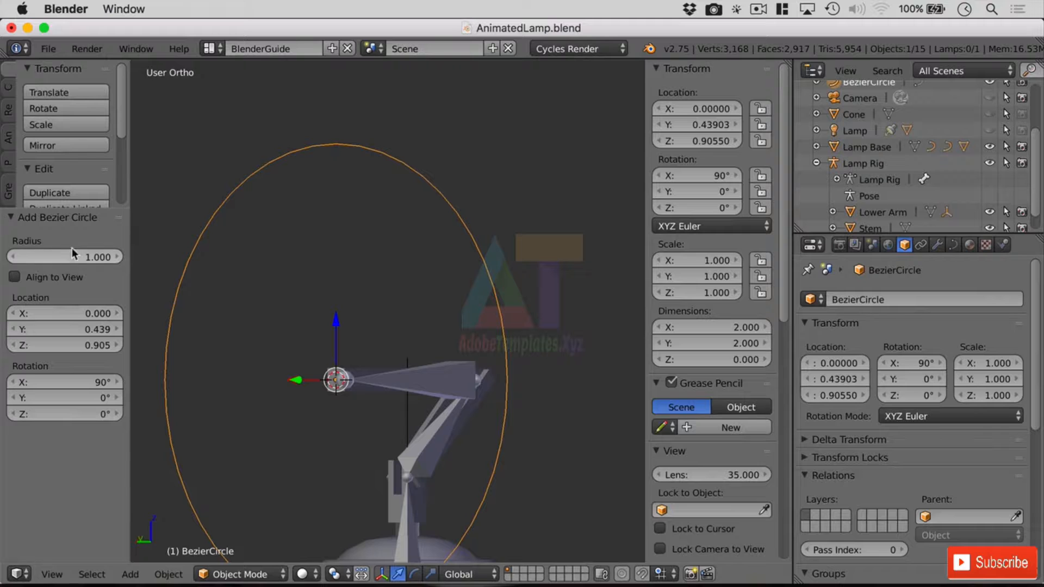
click(93, 256)
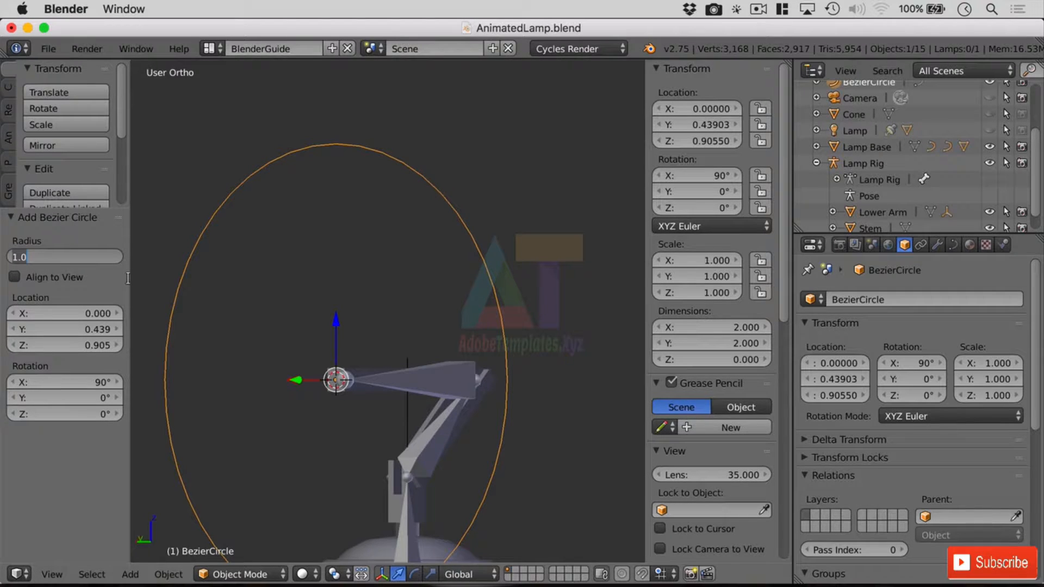
text(0.08)
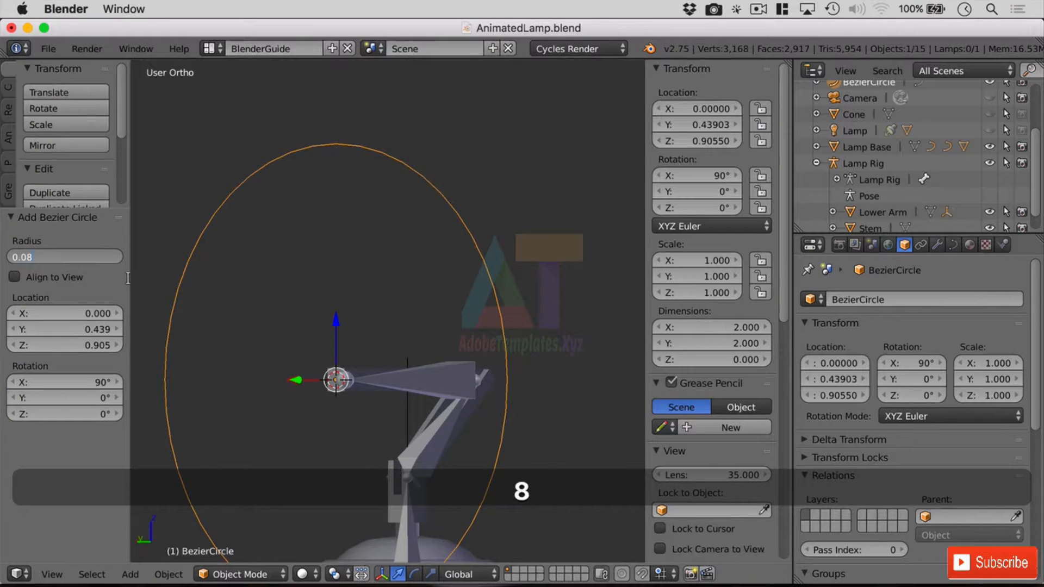
key(Return)
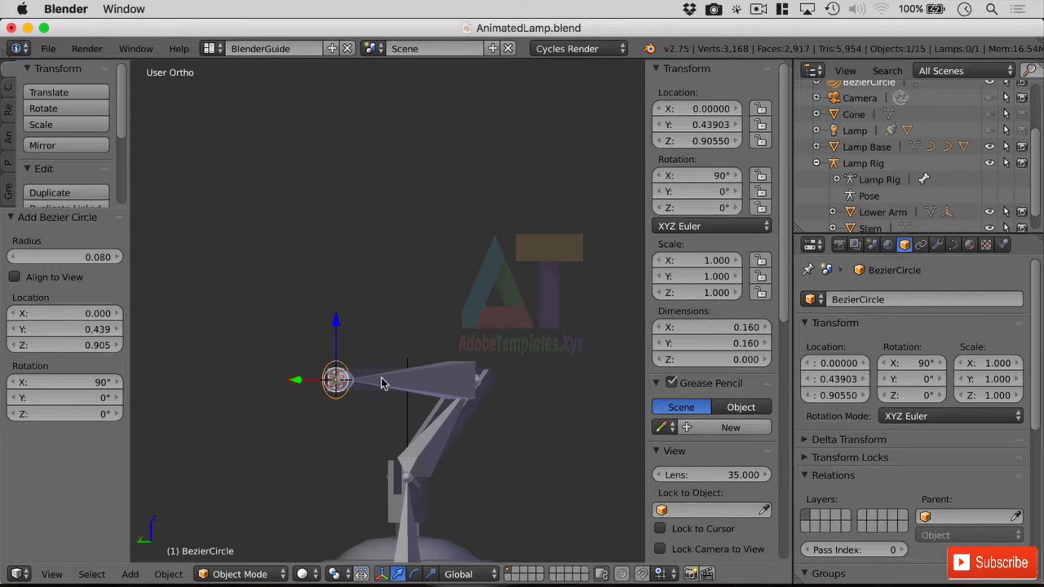
Step: Add a Bezier curve at the 3D cursor with a radius of 0.160
key(shift+a)
mouse_move(394, 354)
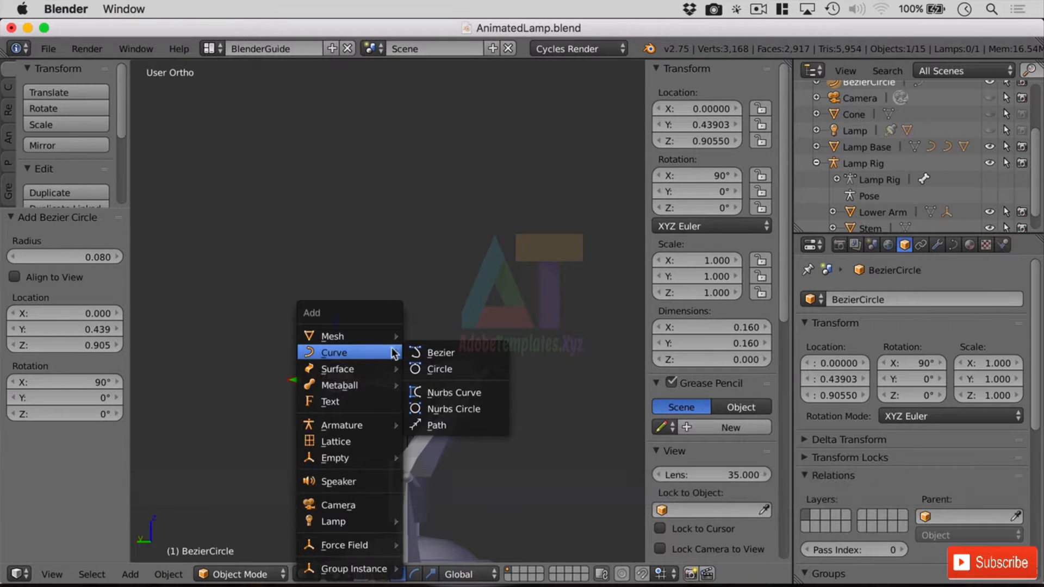
click(444, 351)
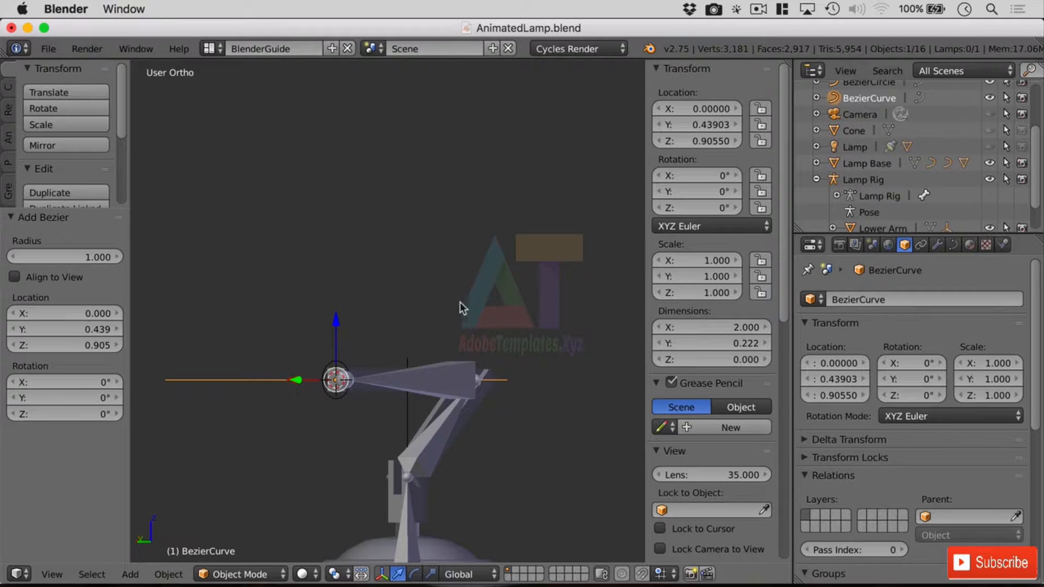
middle_drag(460, 301, 426, 325)
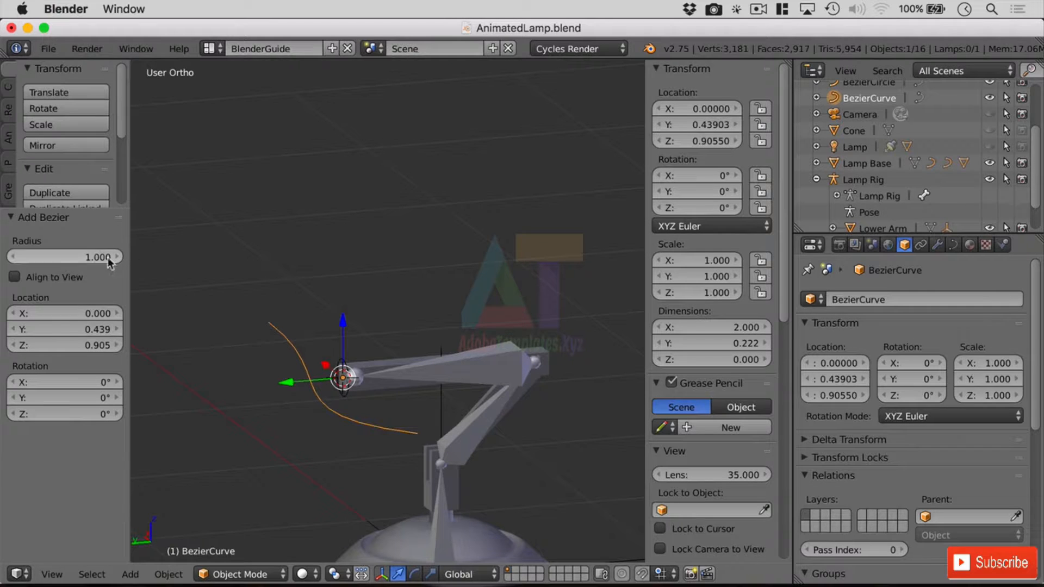
drag(101, 260, 96, 256)
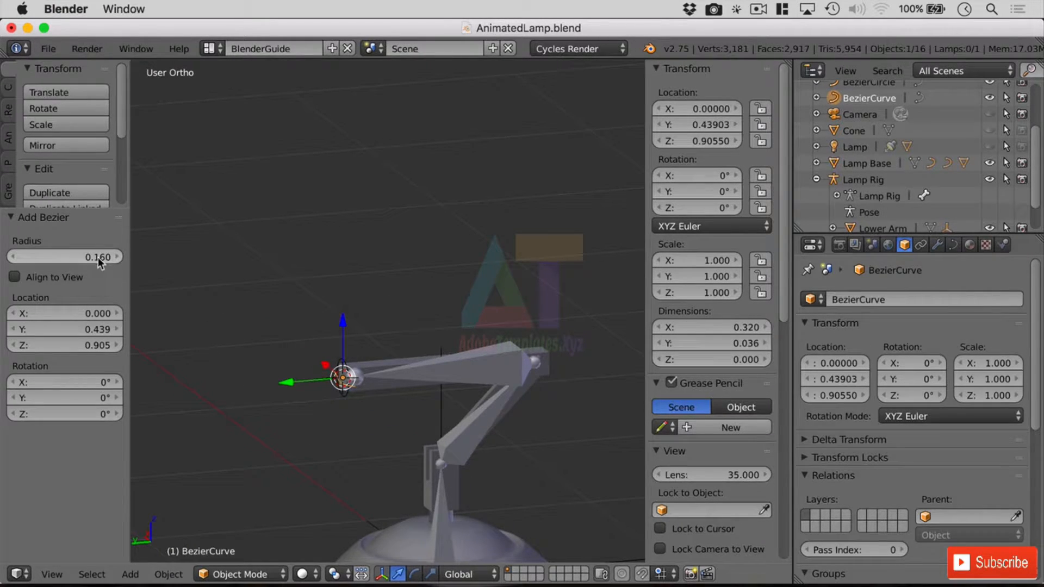
middle_drag(249, 362, 308, 354)
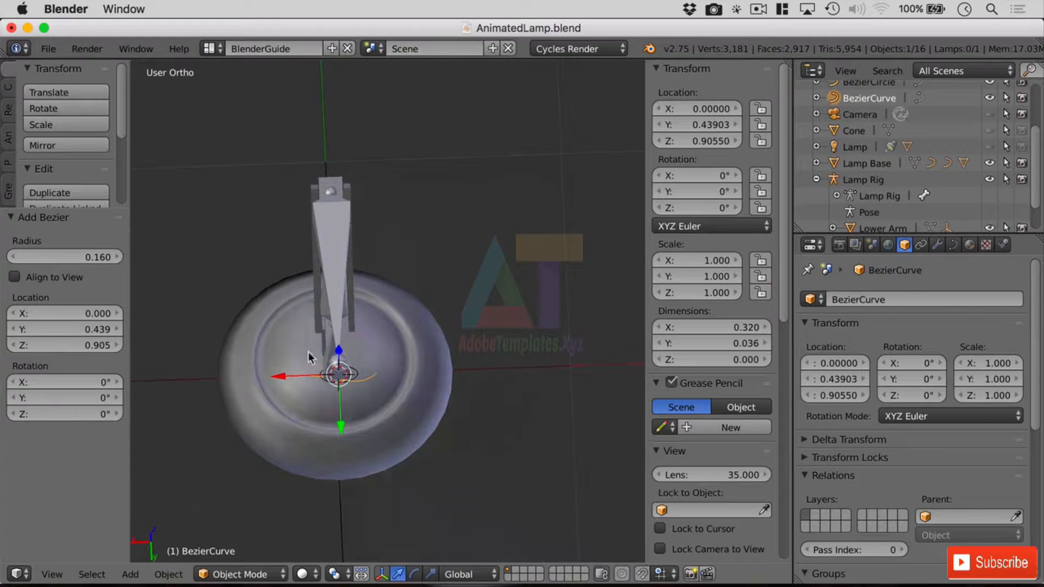
middle_drag(406, 414, 333, 379)
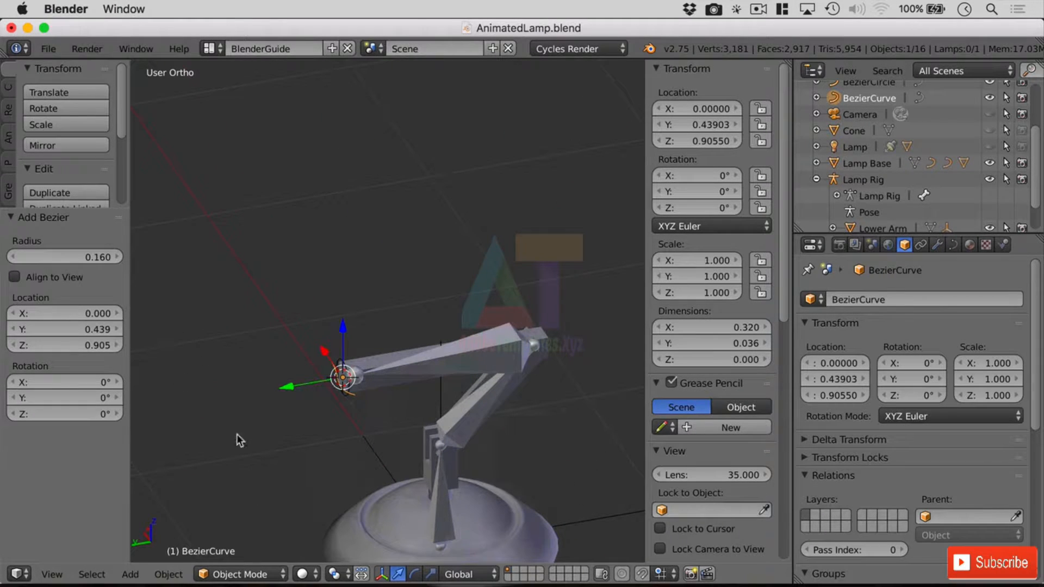
Step: Set BezierCurve as the bevel object of the Bezier circle at the end of the upper arm
click(415, 305)
right_click(344, 363)
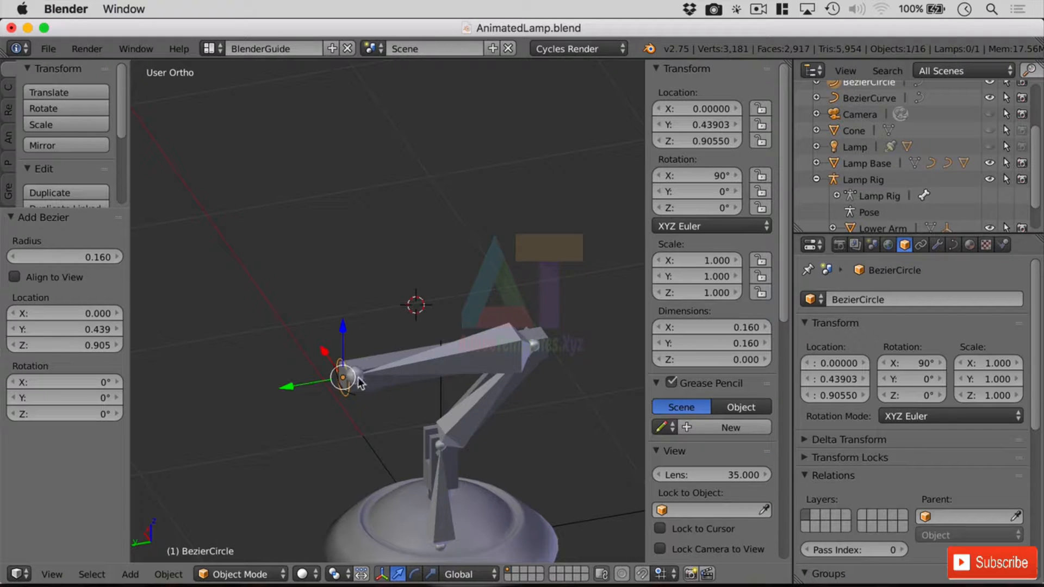
click(954, 246)
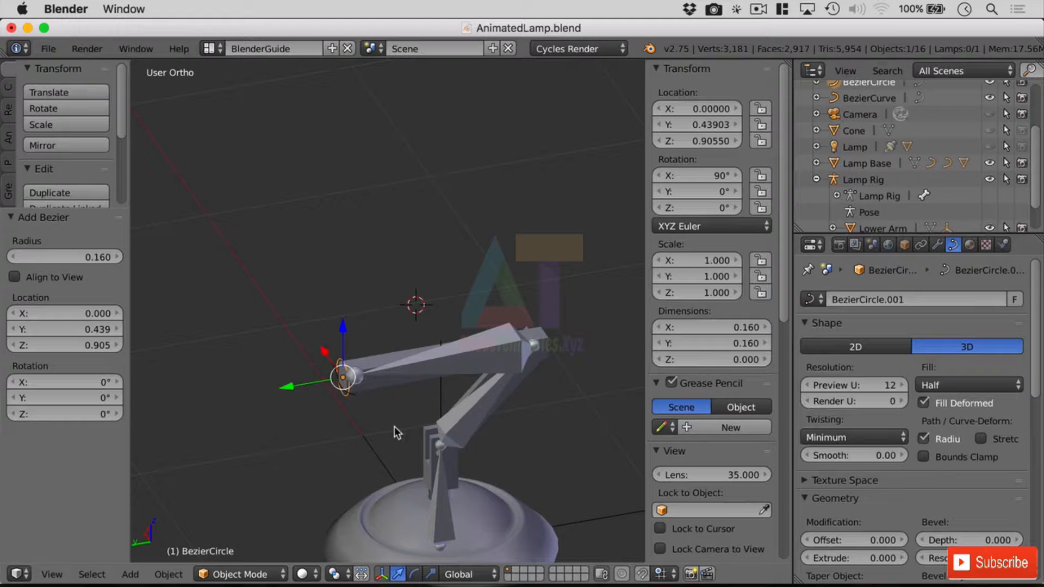
scroll(946, 440, down, 5)
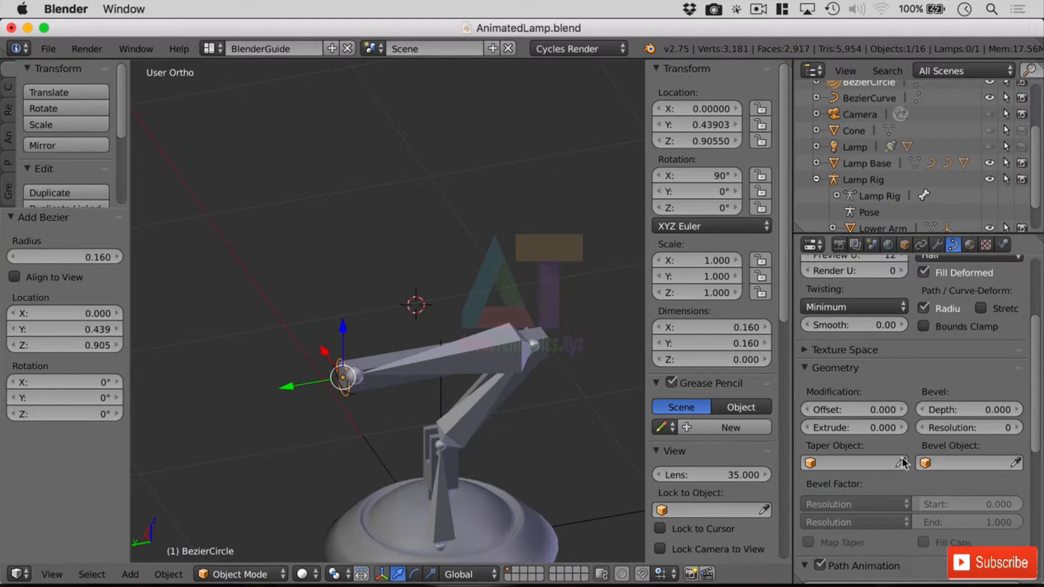
click(945, 461)
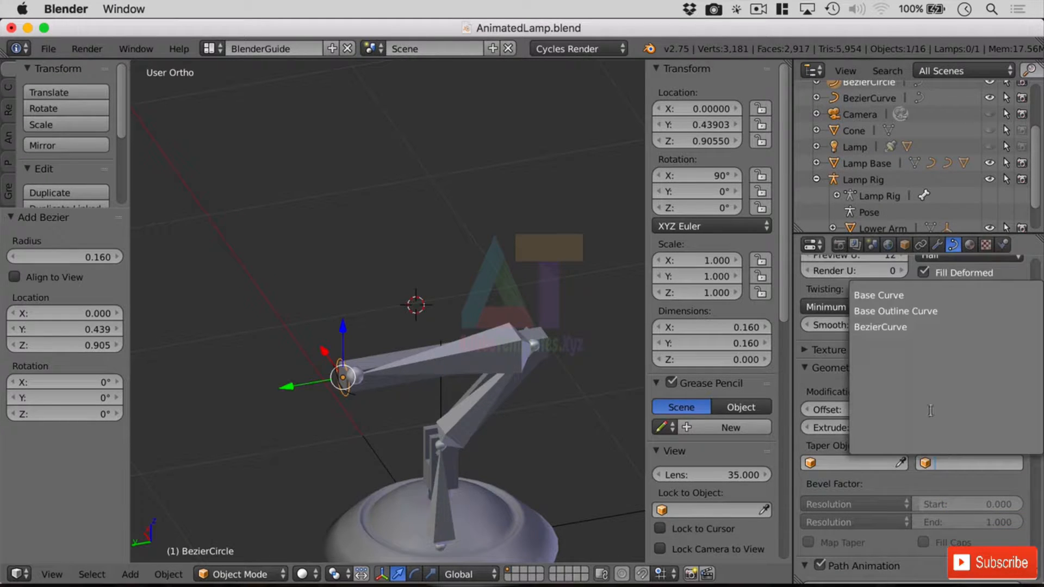
click(895, 327)
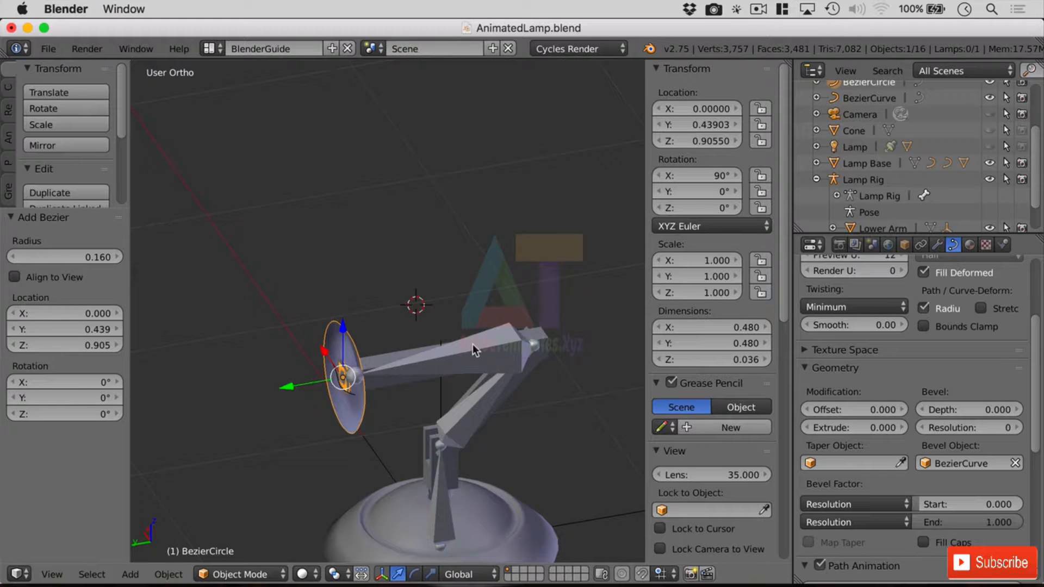
Step: Select the profile curve BezierCurve, switch to the top view, and set its Z rotation to 90°
middle_drag(472, 344, 476, 266)
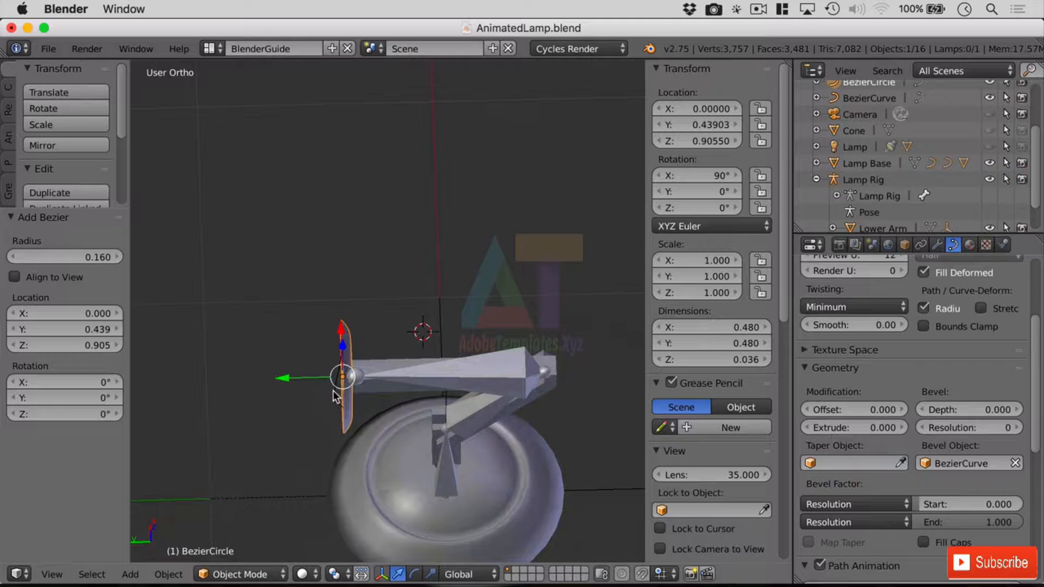
right_click(333, 391)
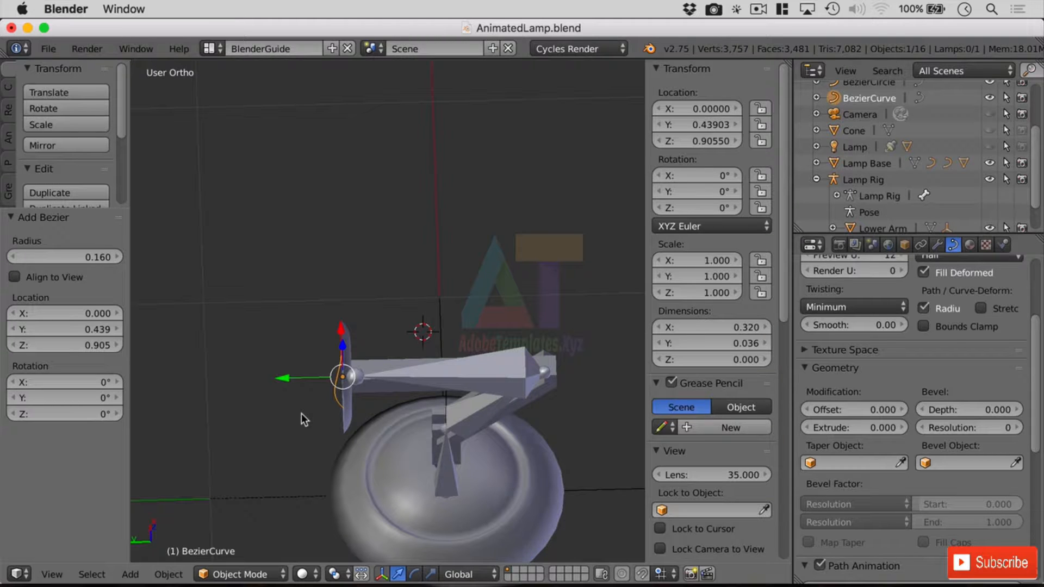
click(51, 574)
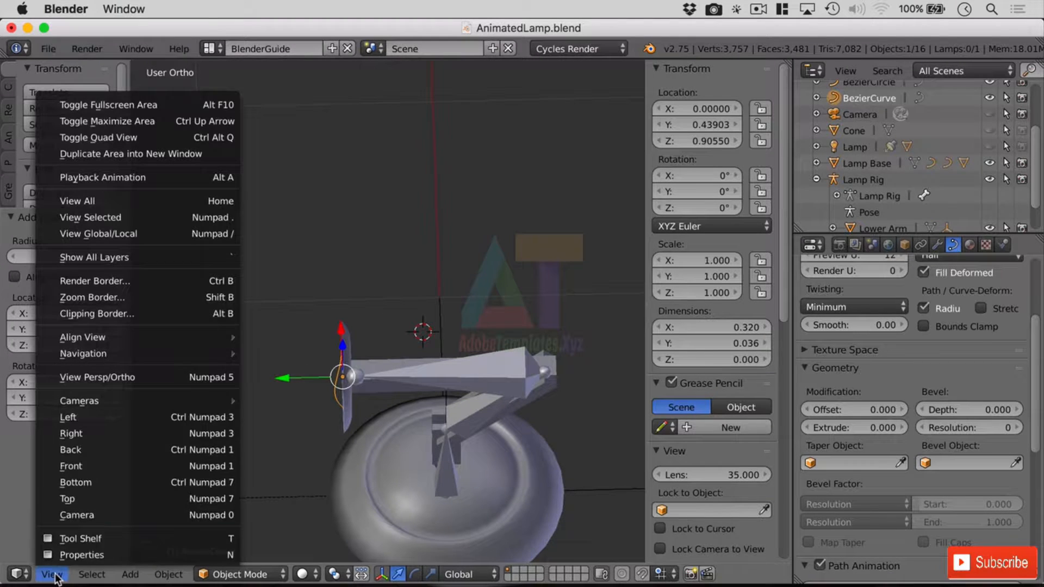
click(104, 497)
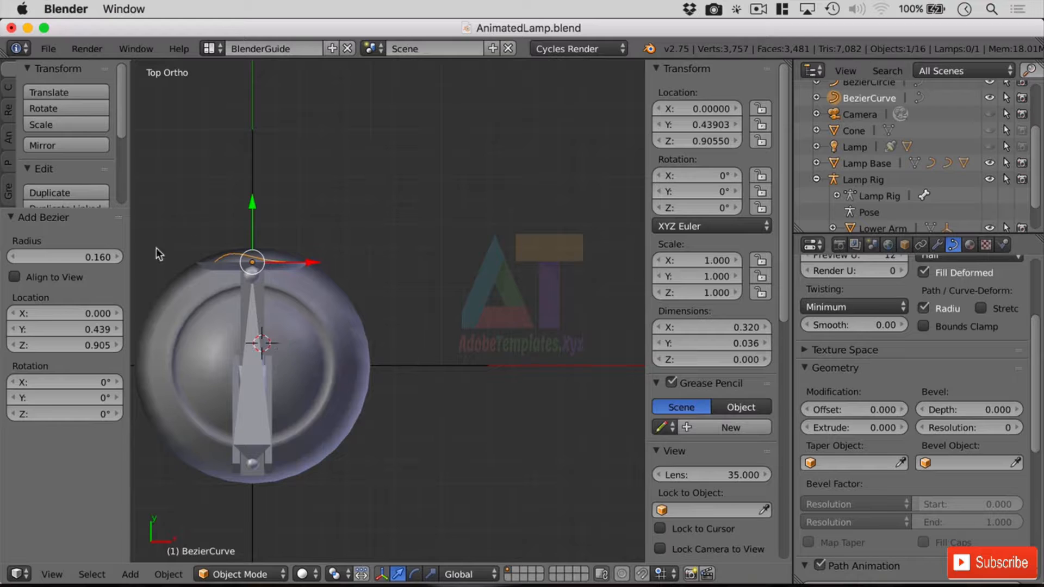
click(707, 207)
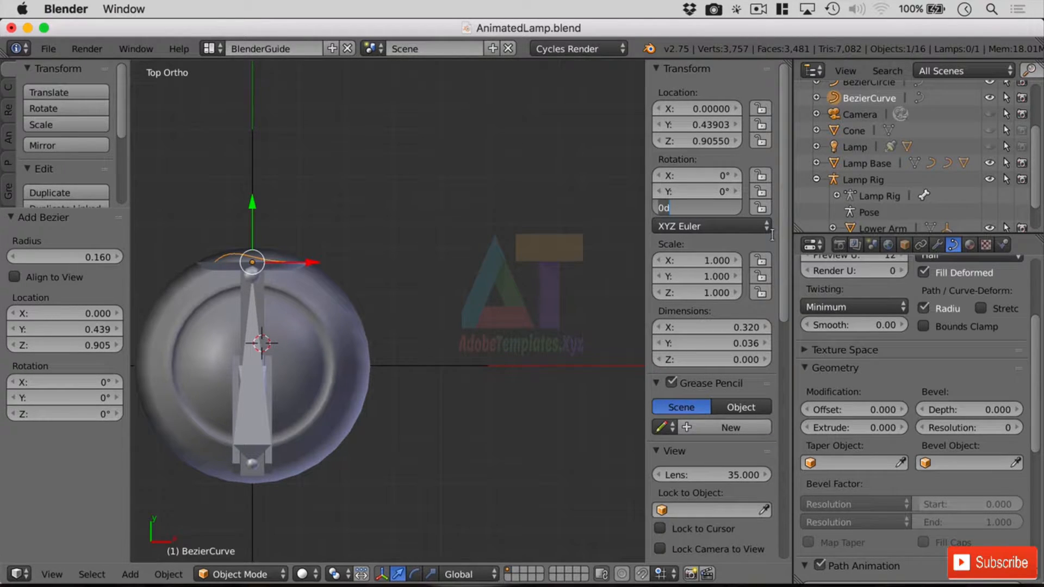
text(90)
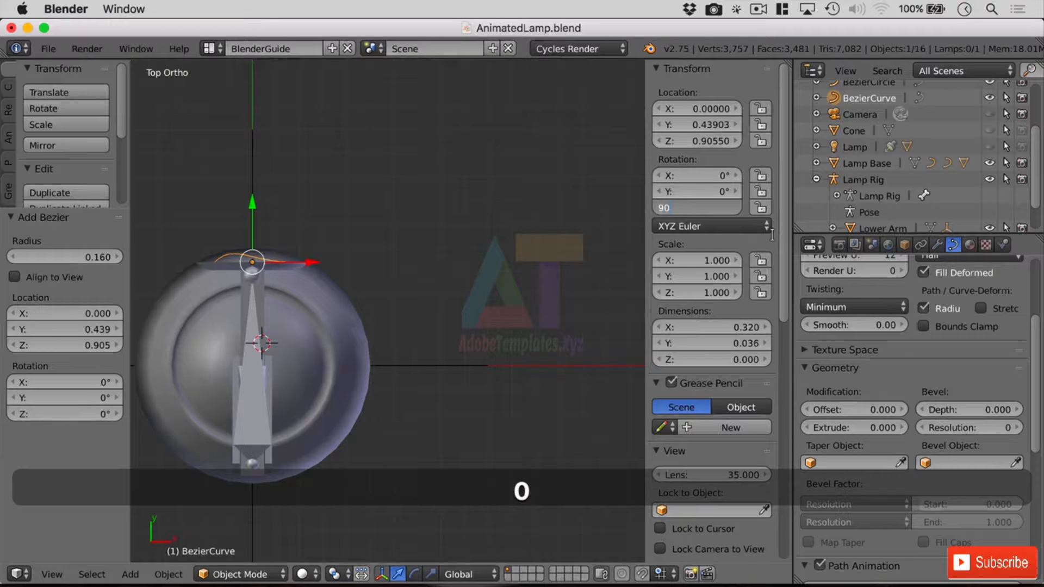
key(Return)
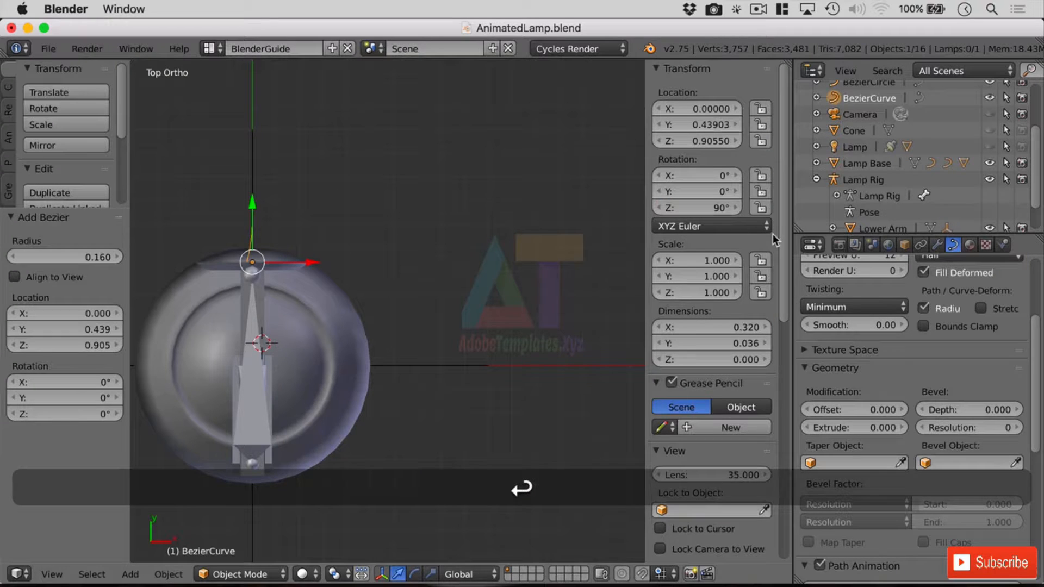
Step: Move the profile curve about 0.525 along X, beside the lamp, and in Edit Mode pull its lower end point about 0.166 outward
click(253, 262)
drag(309, 262, 431, 258)
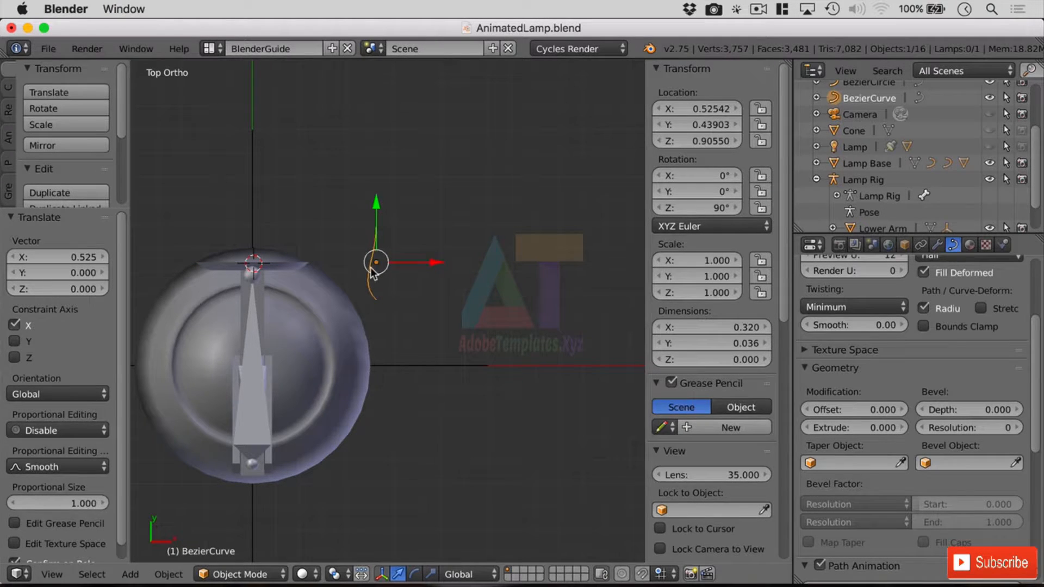
key(Tab)
right_drag(378, 301, 414, 297)
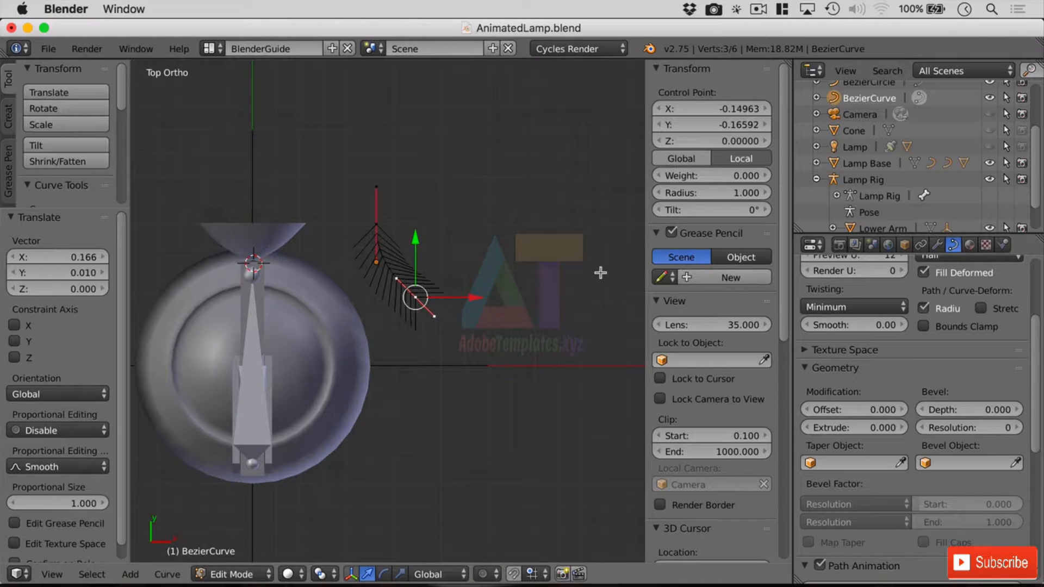
key(Tab)
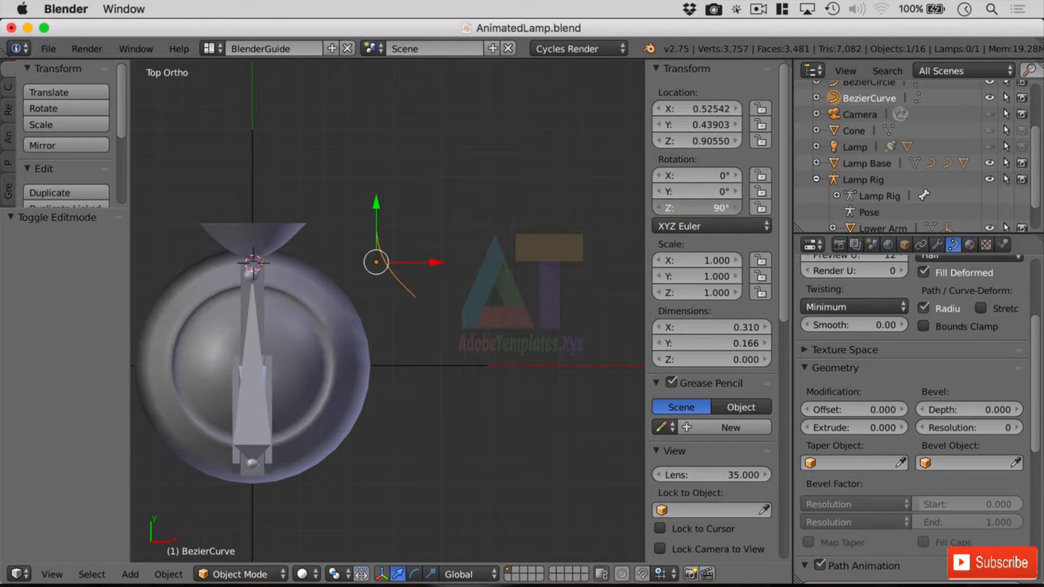
Step: Try to clear the profile curve's Z rotation
click(708, 210)
key(BackSpace)
key(Return)
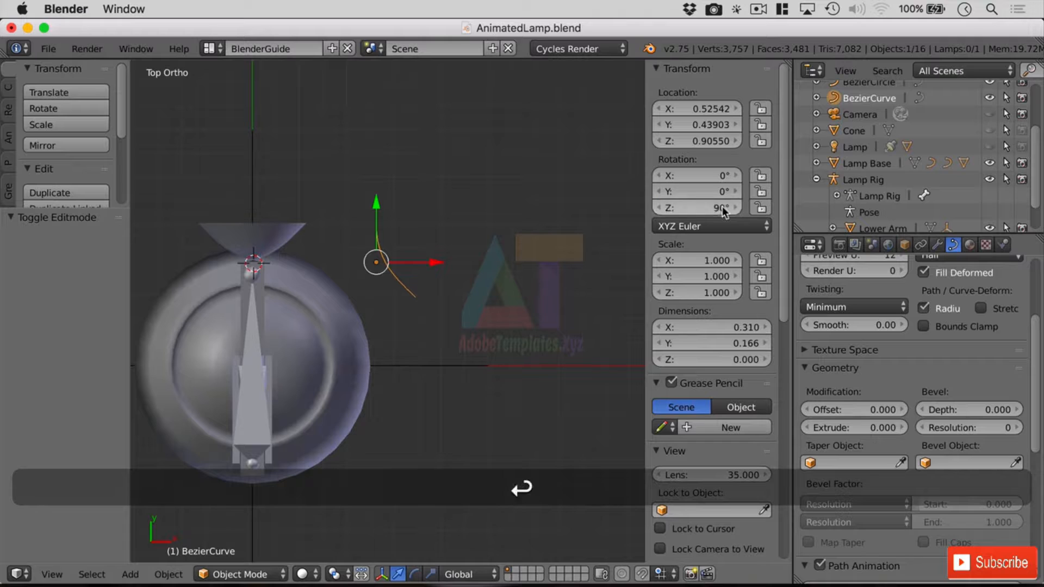
Step: In Edit Mode, pull the profile curve's lower end point about 0.052 further outward along X
key(Tab)
click(415, 297)
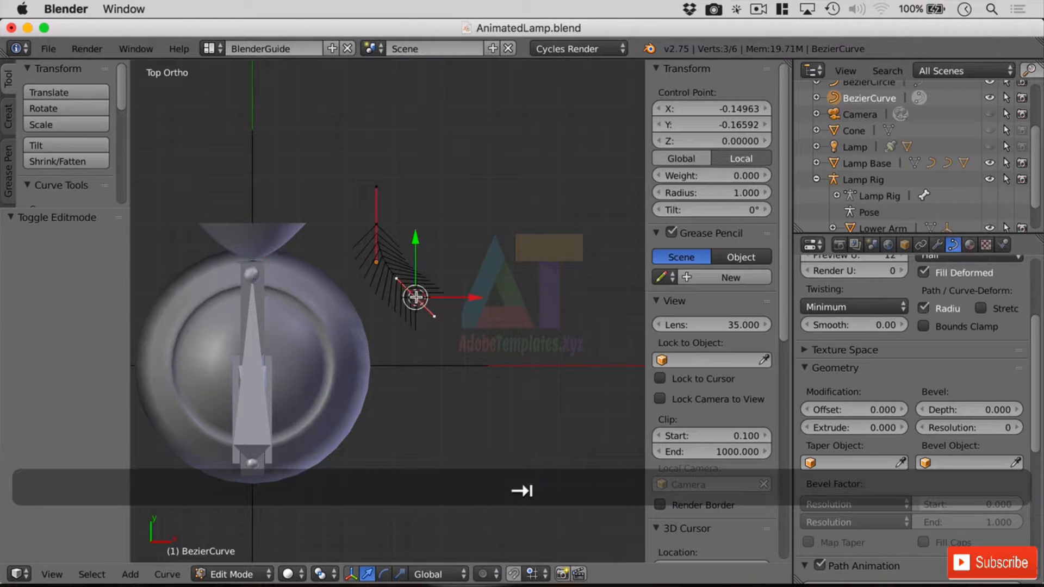
mouse_move(474, 294)
mouse_down()
mouse_move(529, 291)
mouse_move(466, 299)
mouse_move(485, 296)
mouse_up()
key(Tab)
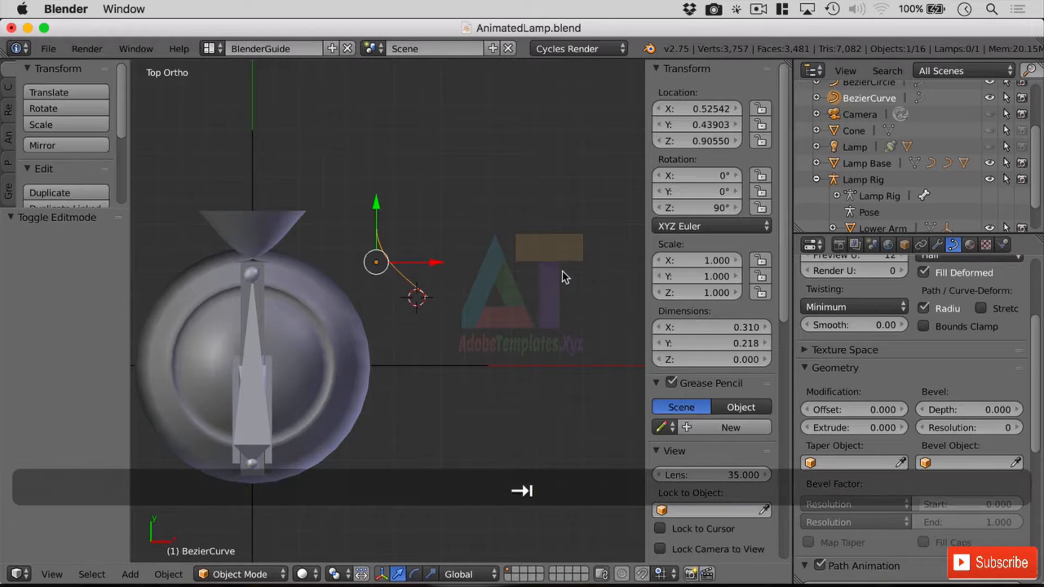
Step: Set the profile curve's X rotation to 90° and move it about 0.754 along negative X, to the other side of the lamp
click(724, 176)
key(Return)
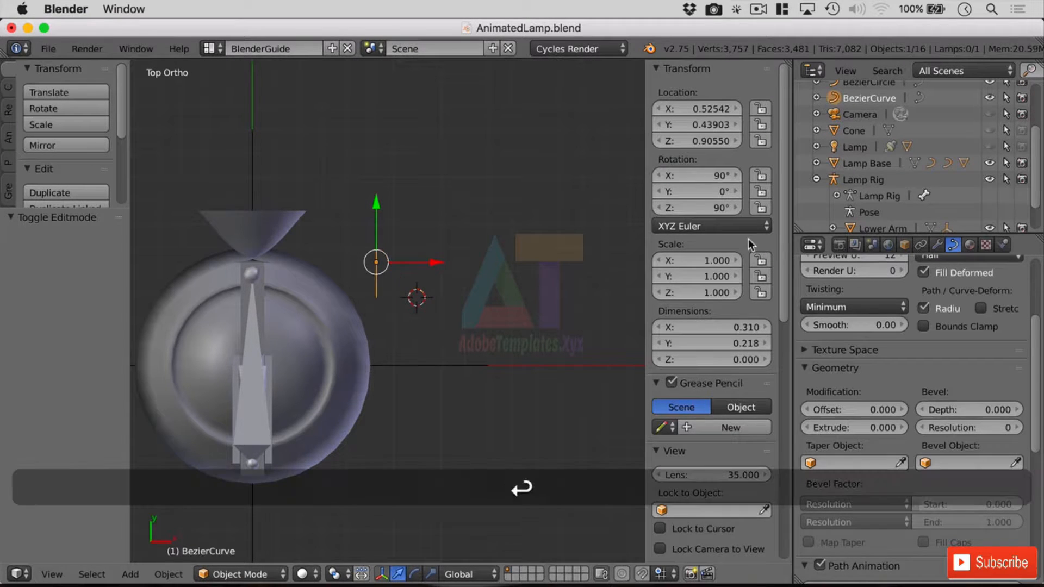
middle_drag(430, 297, 391, 255)
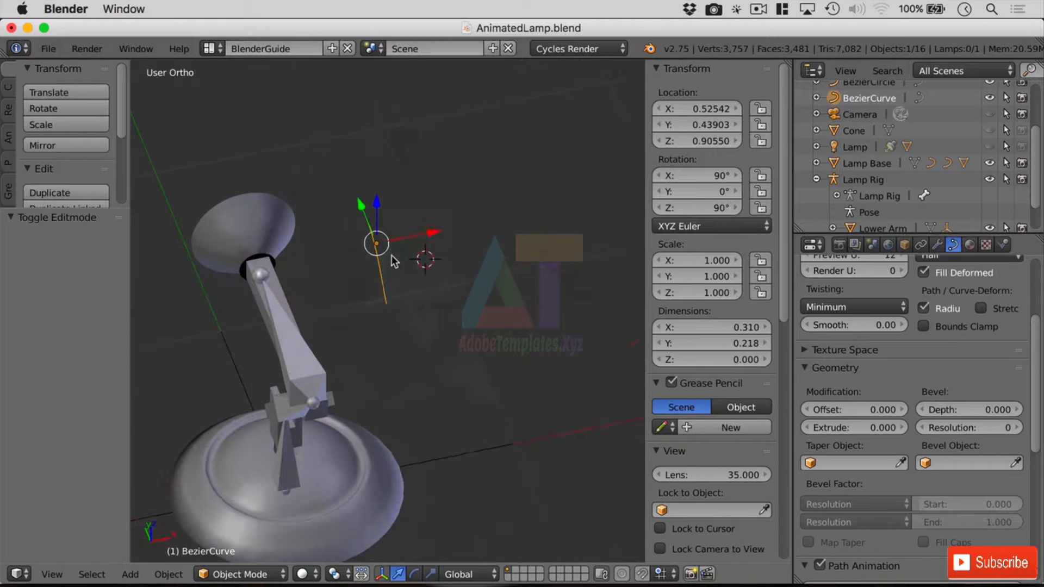
drag(429, 237, 342, 245)
drag(254, 252, 236, 258)
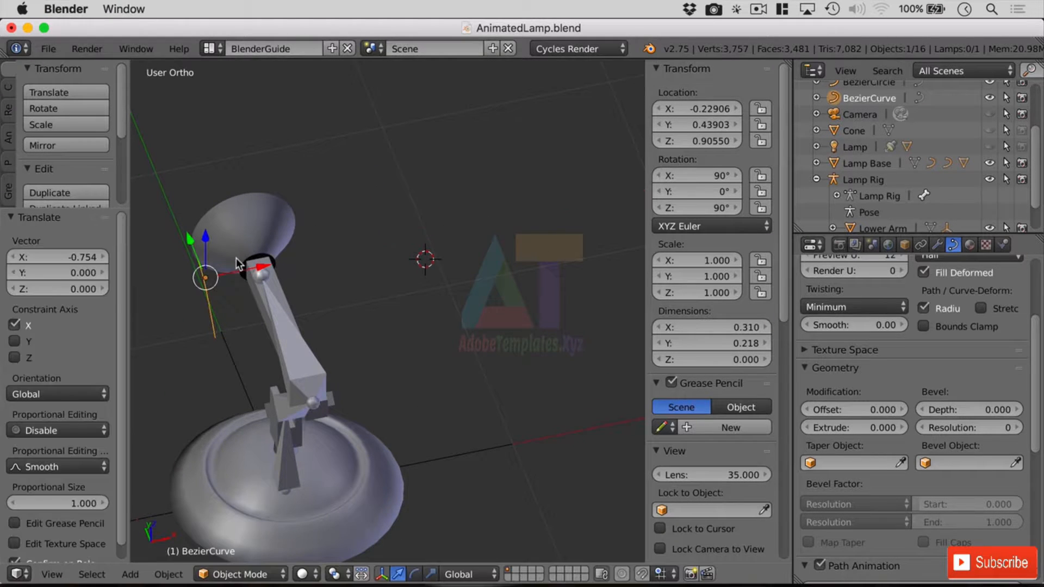
middle_drag(291, 321, 356, 304)
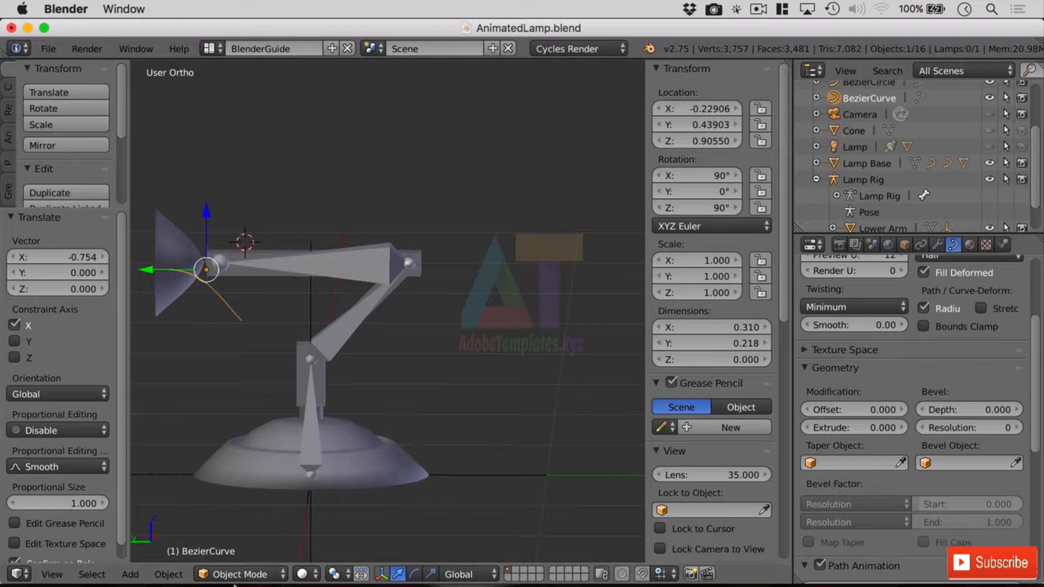
Step: In Edit Mode from the left view, move the curve's upper end point about 0.435 along negative Y and its lower end point about 0.672 along positive Y
click(52, 574)
click(163, 414)
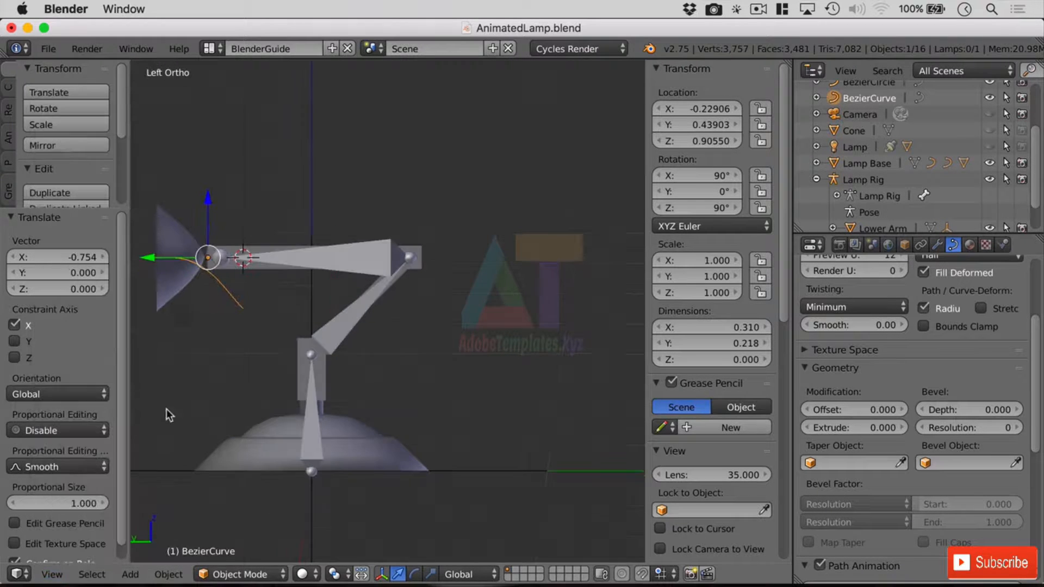
shift+middle_drag(210, 432, 379, 451)
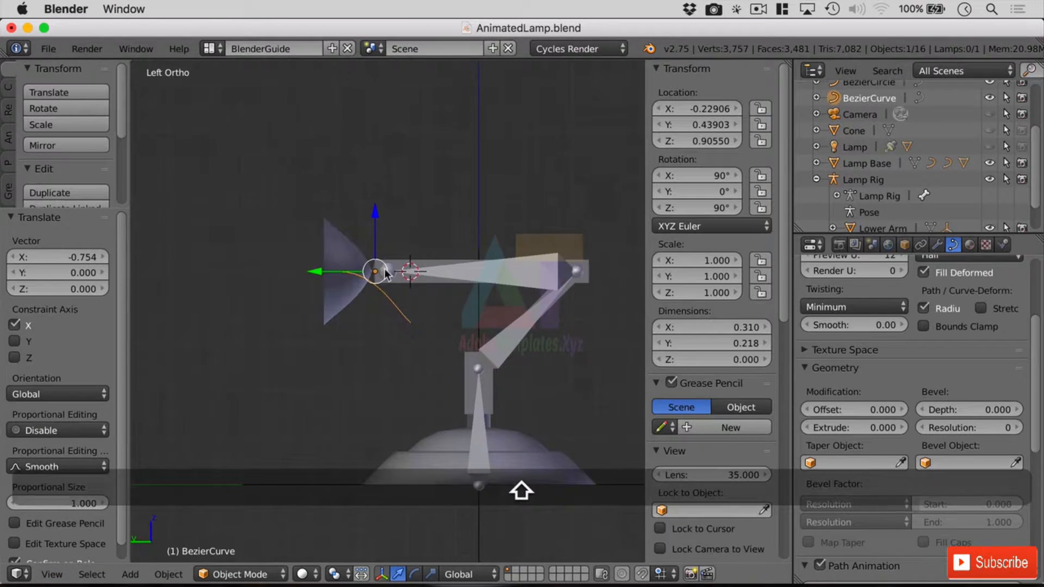
scroll(384, 269, up, 5)
click(393, 276)
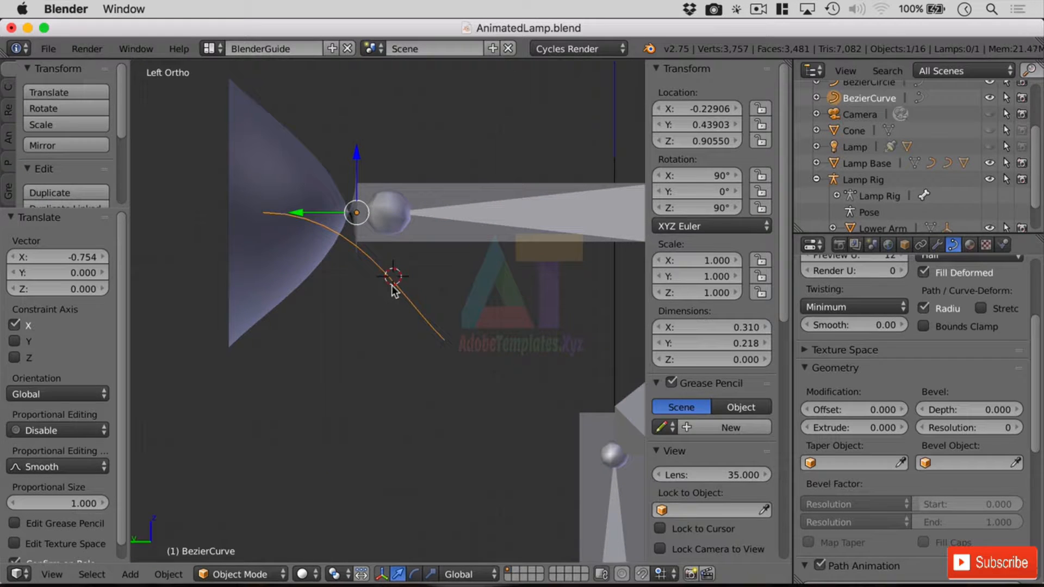
key(Tab)
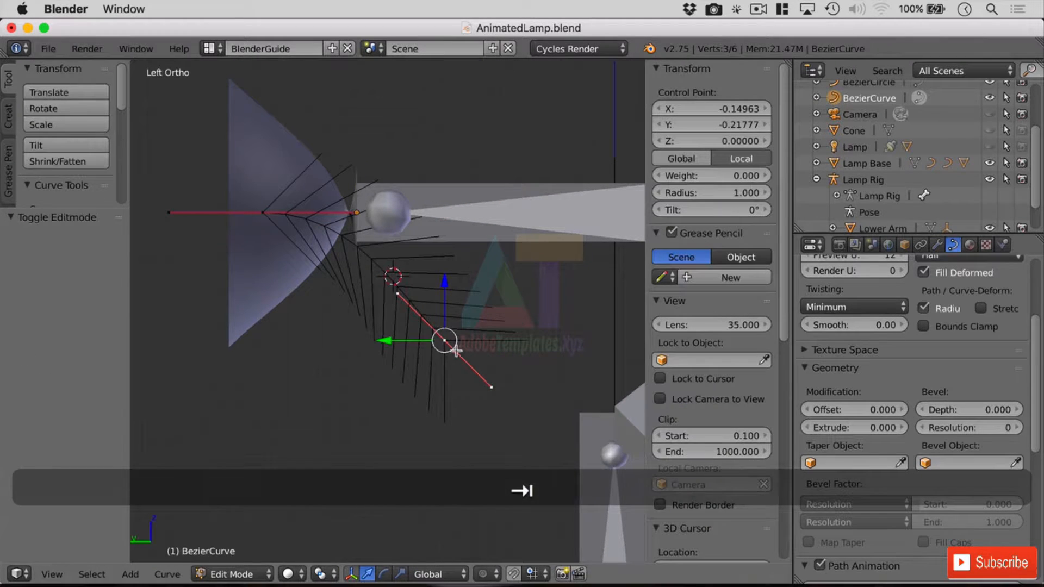
right_click(263, 212)
drag(204, 211, 460, 254)
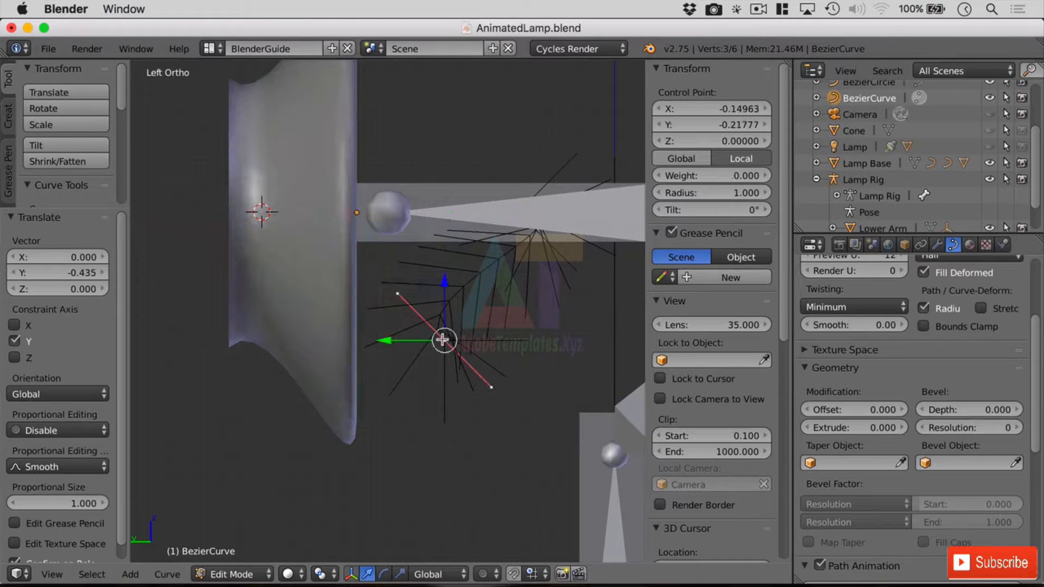
drag(371, 343, 500, 284)
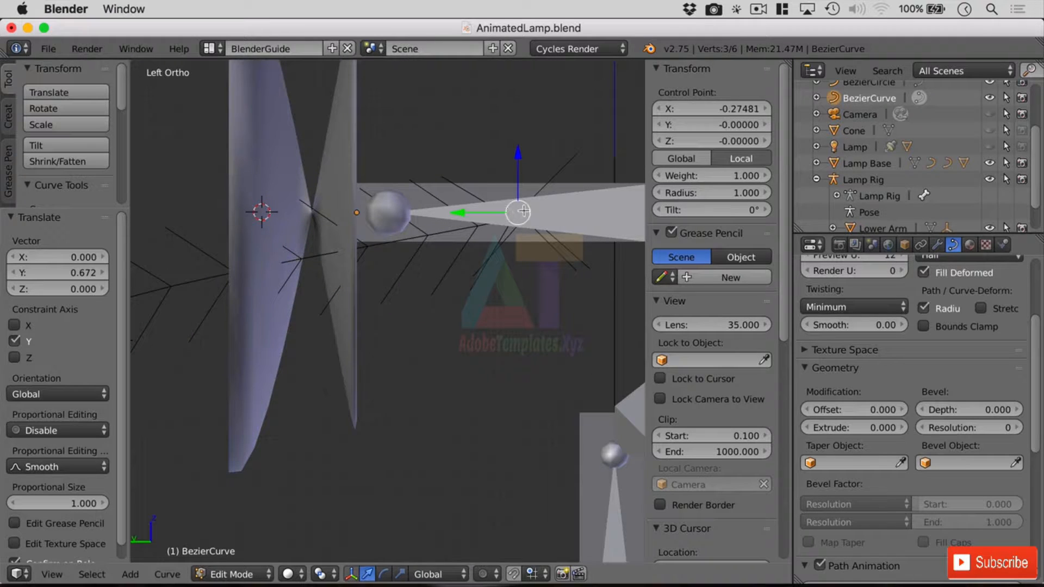
Step: Lower the end point lying over the upper arm by about 0.11 and pull it back along Y to beside the shade disc
right_click(468, 229)
right_click(494, 222)
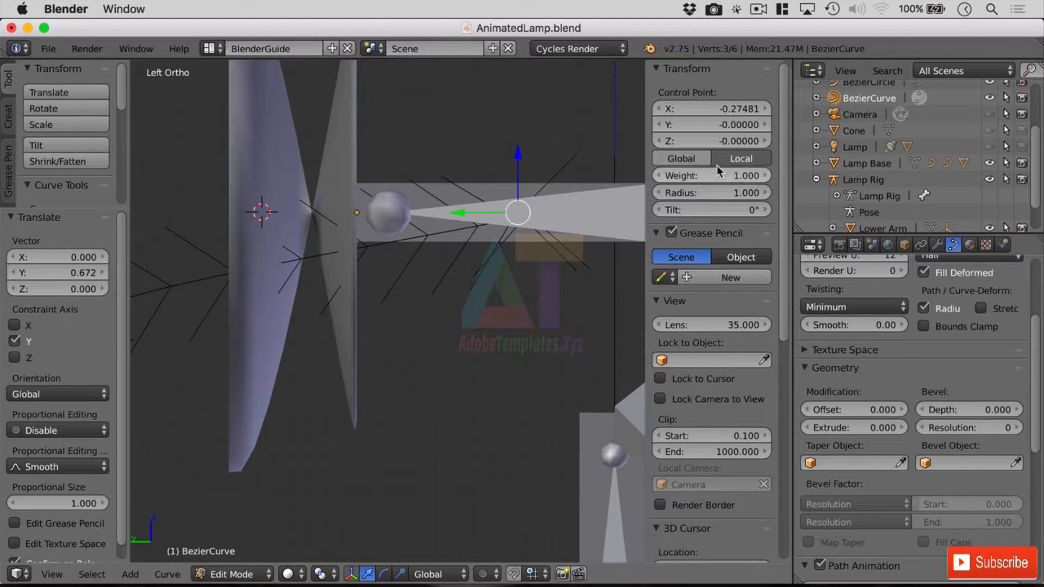
drag(518, 153, 546, 296)
drag(470, 266, 216, 281)
drag(277, 205, 280, 261)
key(Tab)
scroll(358, 326, down, 3)
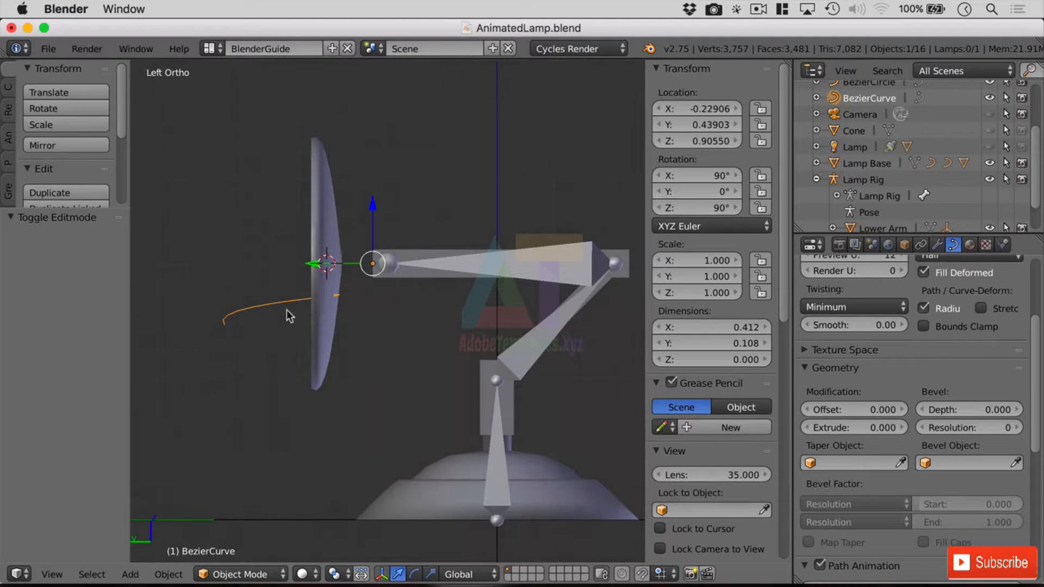
Step: Set the profile curve's Z rotation to 0° and, from the top view, its Y rotation to 90°
click(712, 208)
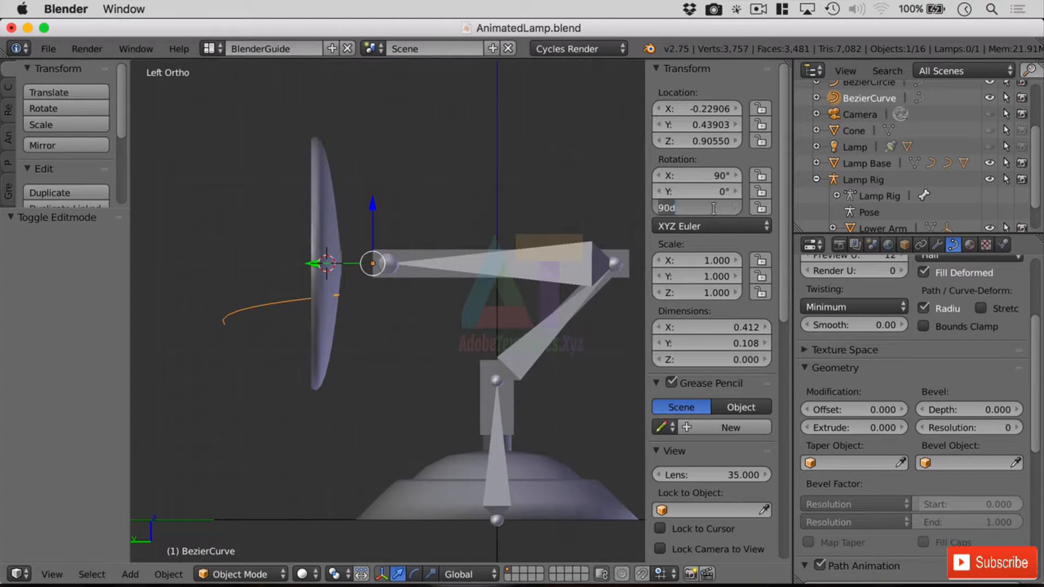
text(0)
key(Return)
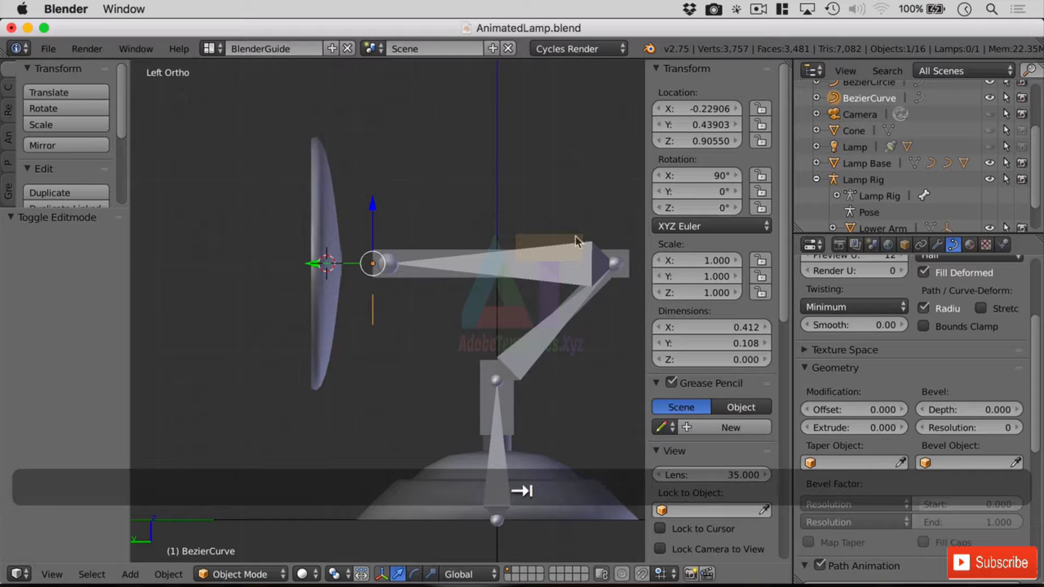
click(52, 575)
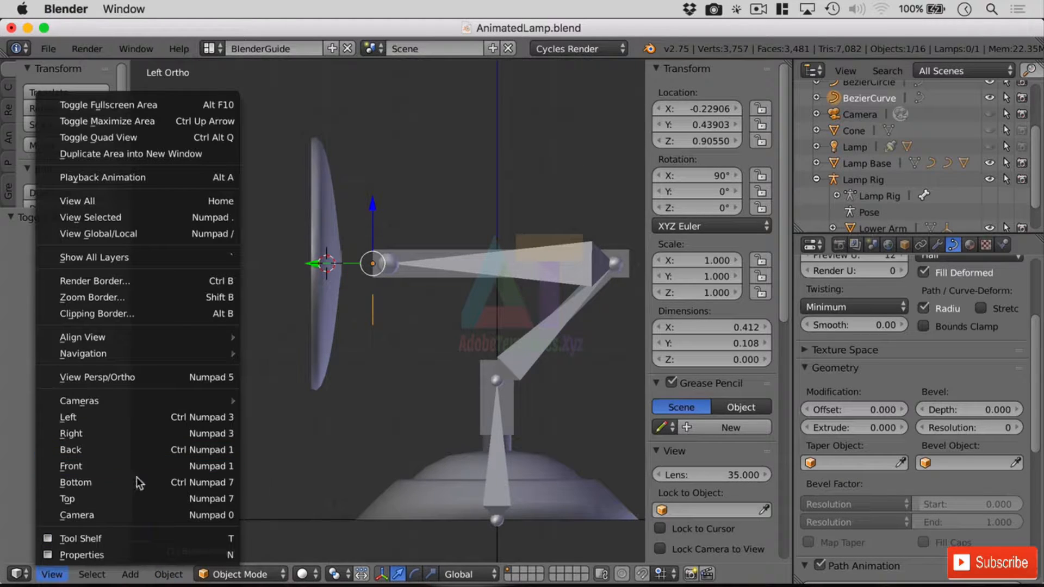
click(142, 498)
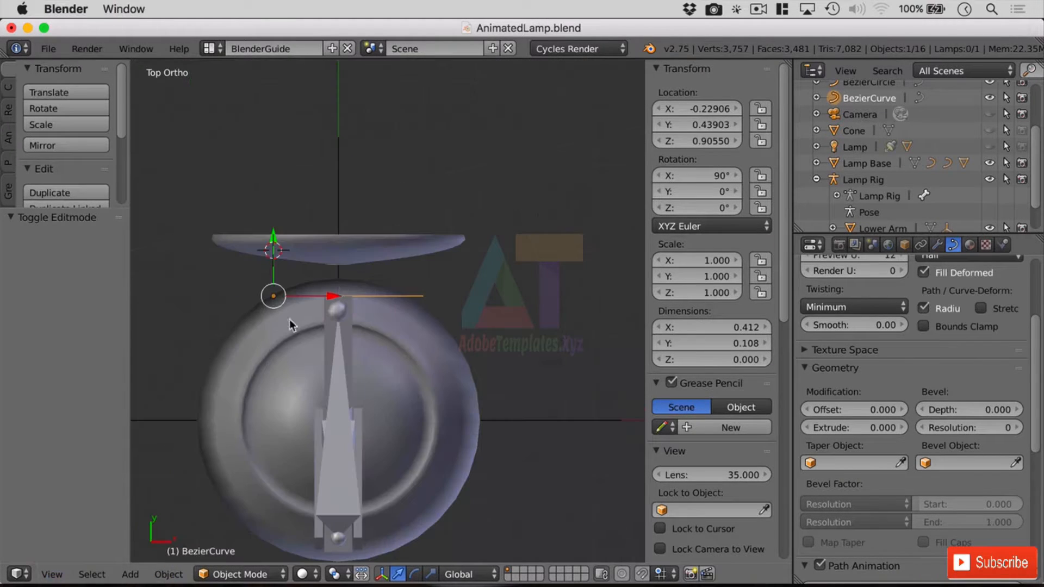
click(718, 192)
text(90)
key(Return)
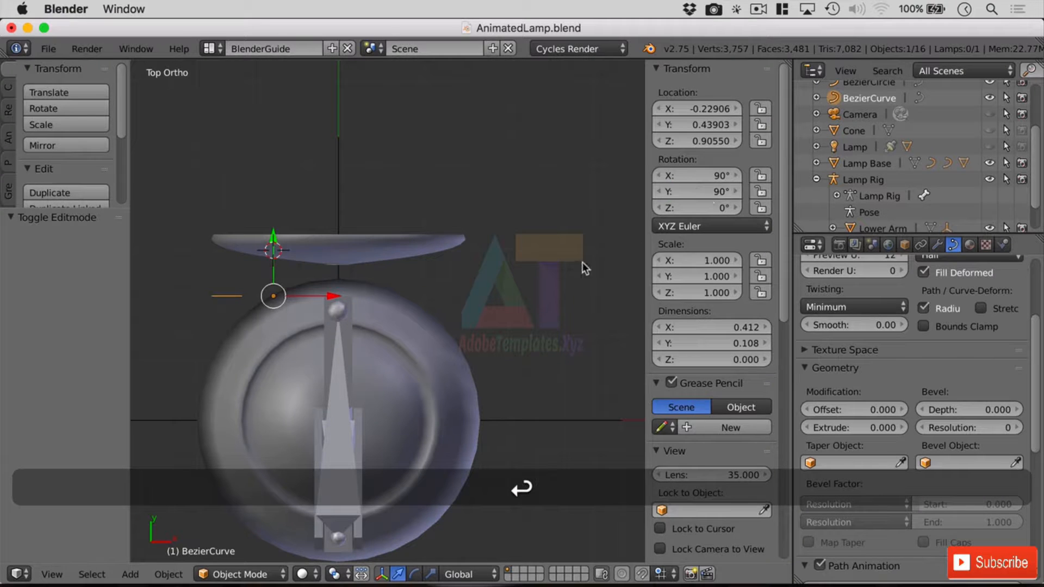
Step: Set the profile curve's X rotation to 180°
key(Tab)
middle_drag(582, 262, 506, 261)
key(Tab)
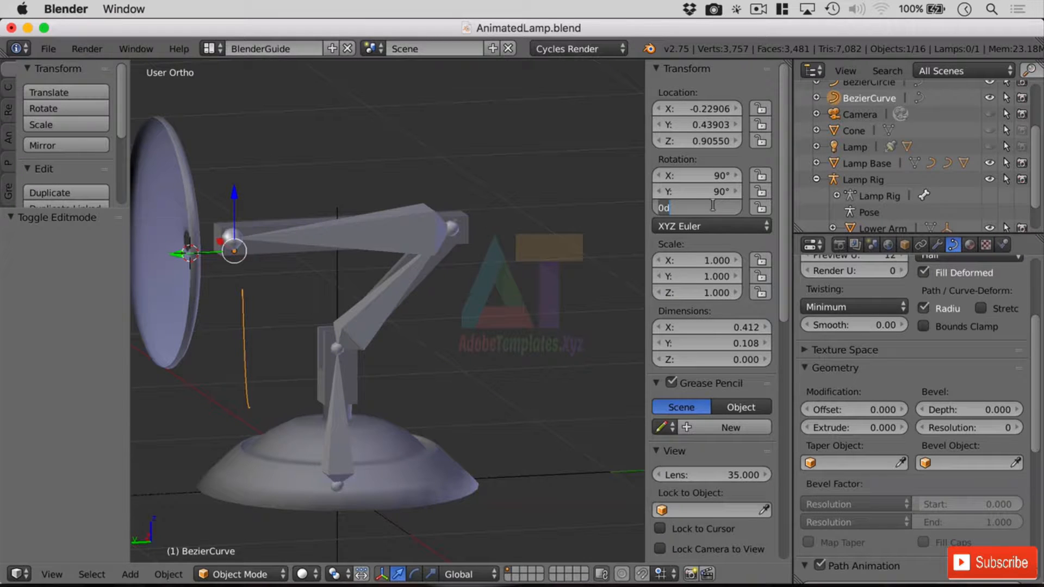
click(729, 176)
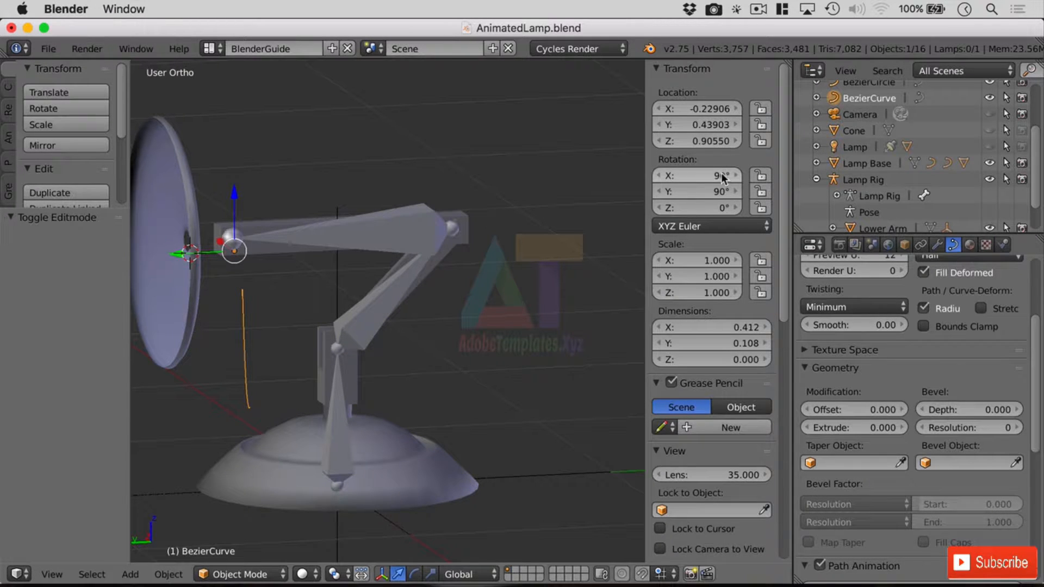
text(180)
key(Return)
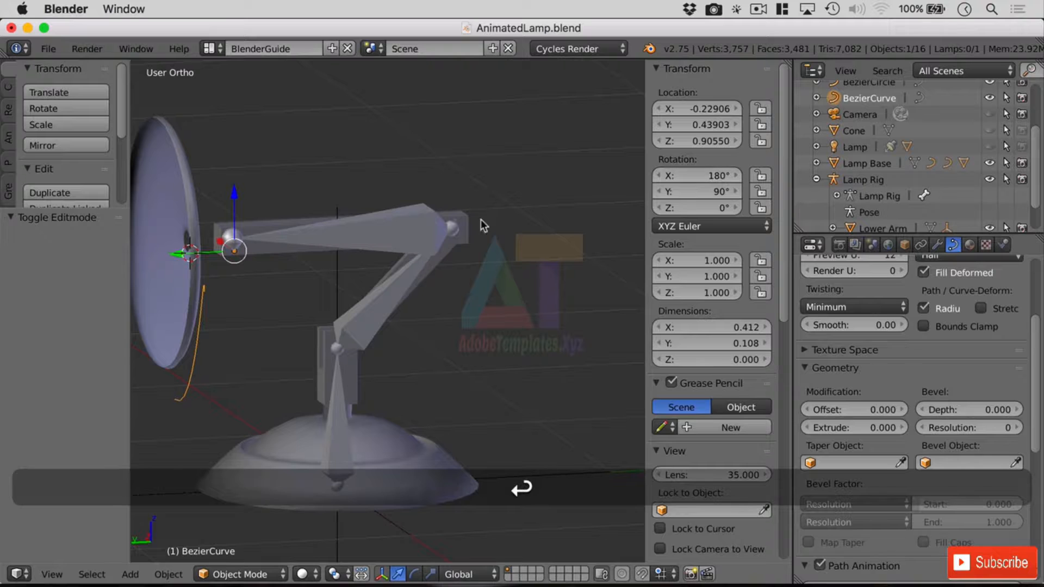
Step: In Edit Mode from the left view, move the curve's upper end point about 0.104 along negative Y toward the arm
middle_drag(481, 220, 385, 325)
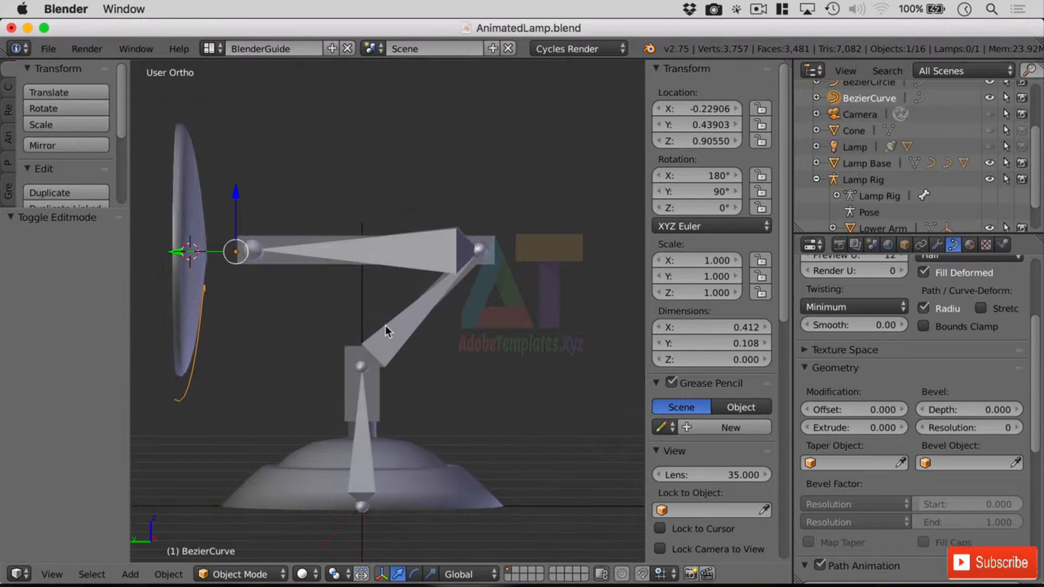
click(169, 575)
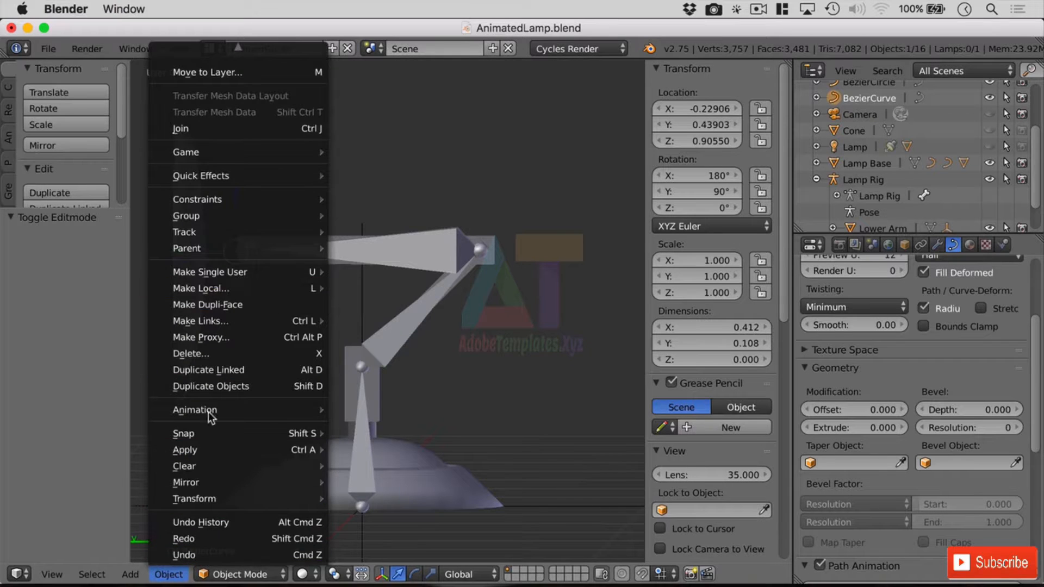
click(52, 574)
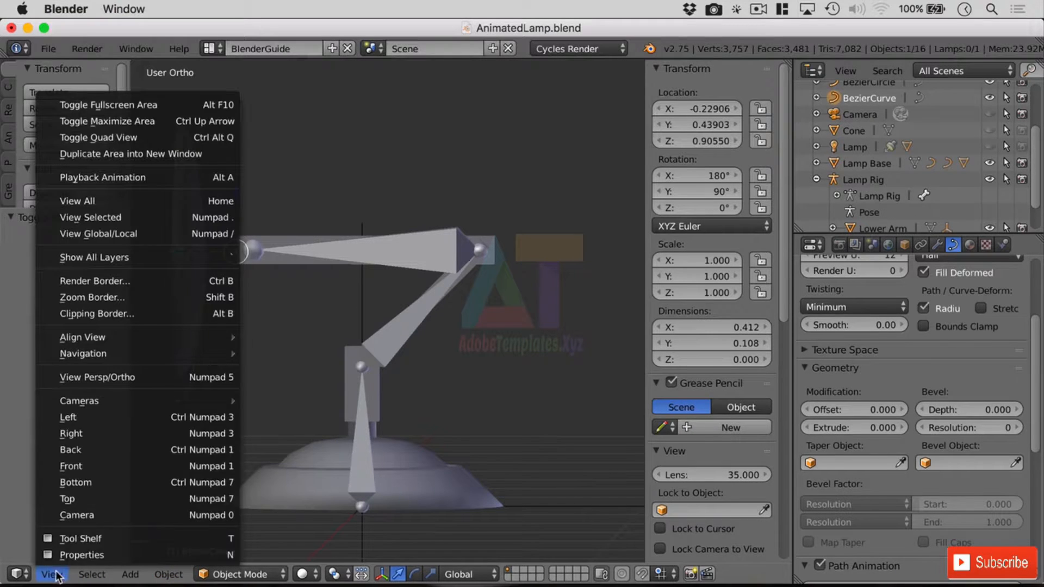
click(128, 417)
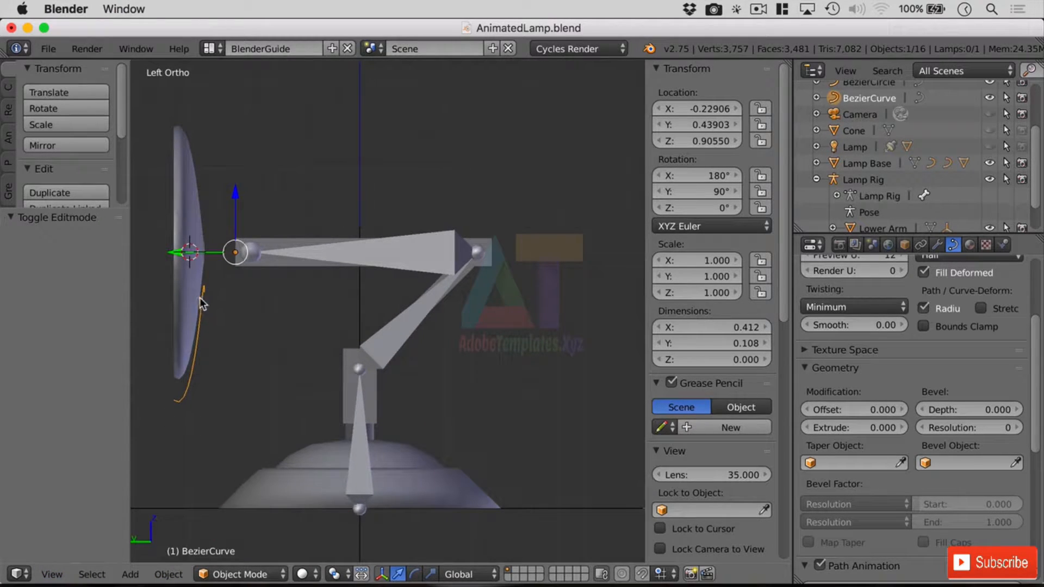
key(Tab)
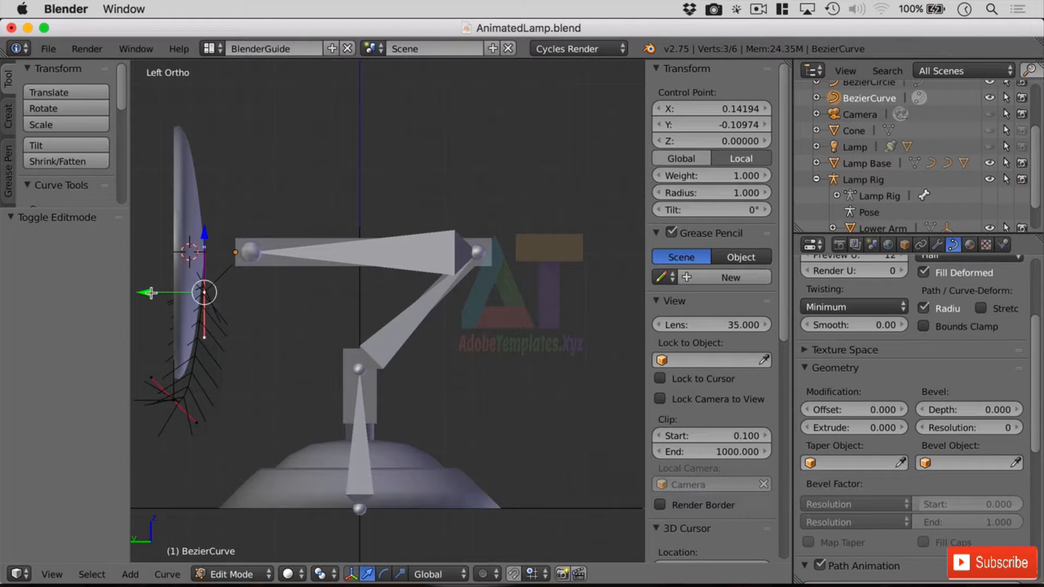
drag(150, 293, 180, 298)
Step: Swing the upper end point's top handle down about 0.314 and 0.028 along Y to round the back of the shade
scroll(221, 298, up, 3)
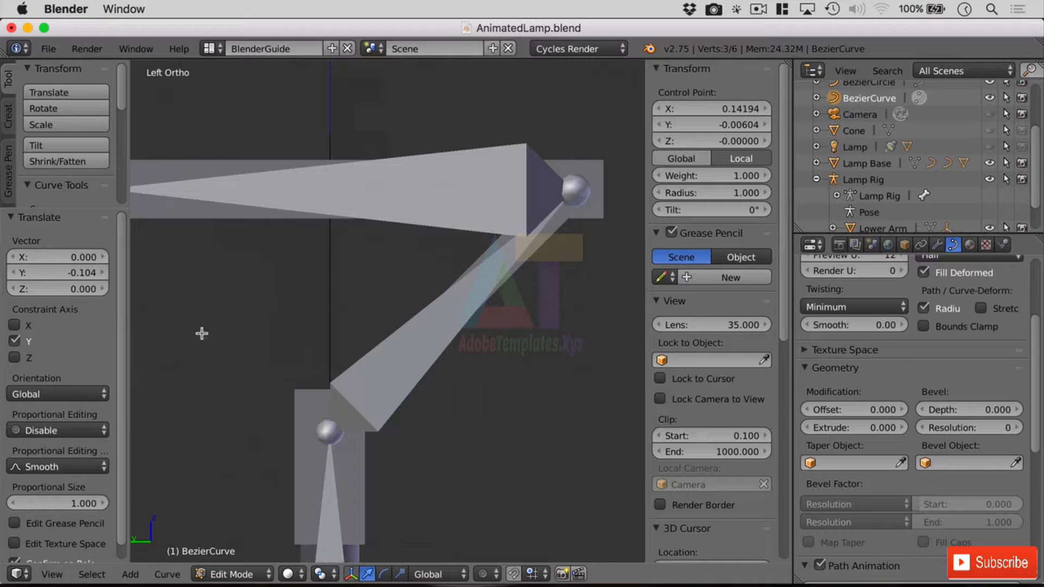
shift+middle_drag(202, 333, 257, 319)
scroll(507, 349, up, 4)
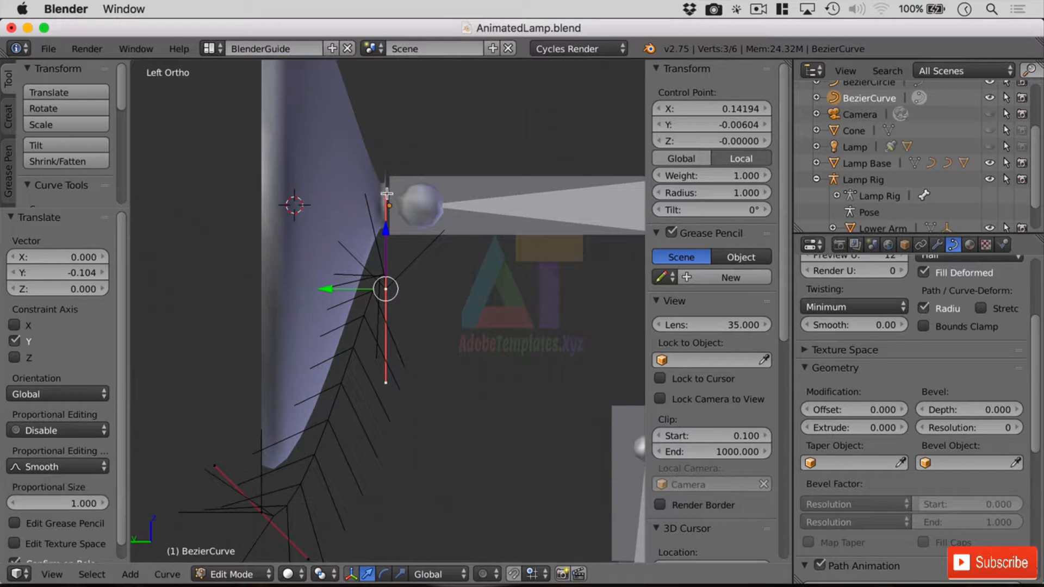
right_drag(386, 195, 370, 378)
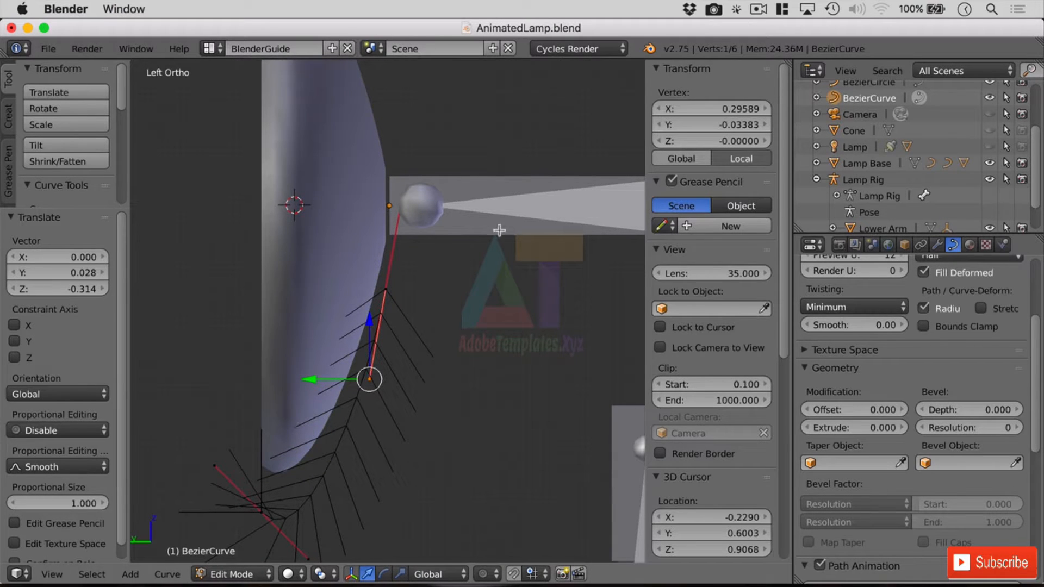
key(g)
right_click(371, 380)
Step: Move the curve's upper control point about 0.014 along Y toward the arm
right_click(381, 288)
key(g)
key(y)
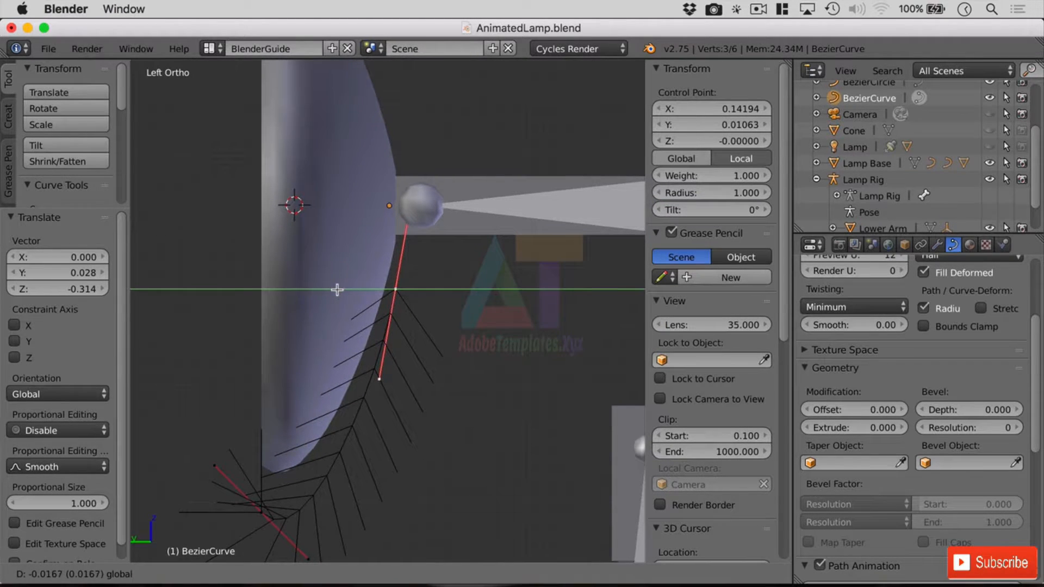
click(336, 289)
Step: Raise the curve's lower end control point about 0.262 along Z to narrow the shade's opening
middle_drag(338, 289, 482, 277)
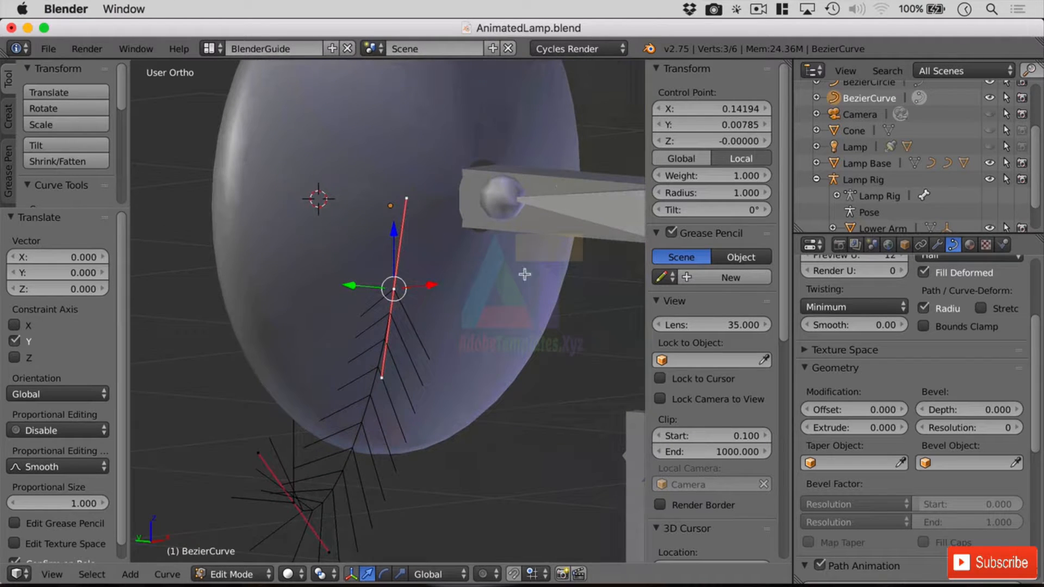
middle_drag(370, 385, 401, 389)
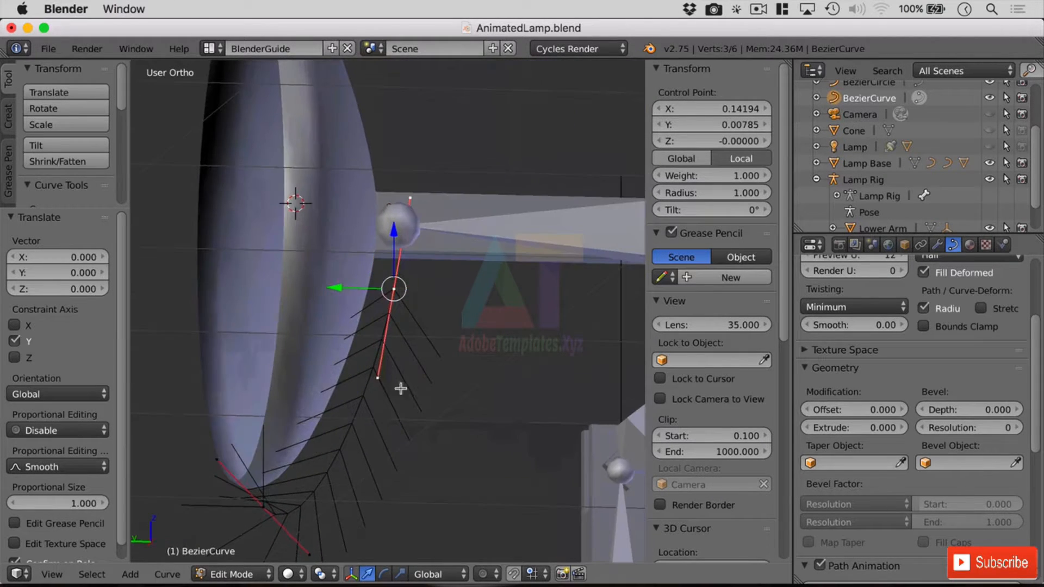
right_click(263, 504)
key(g)
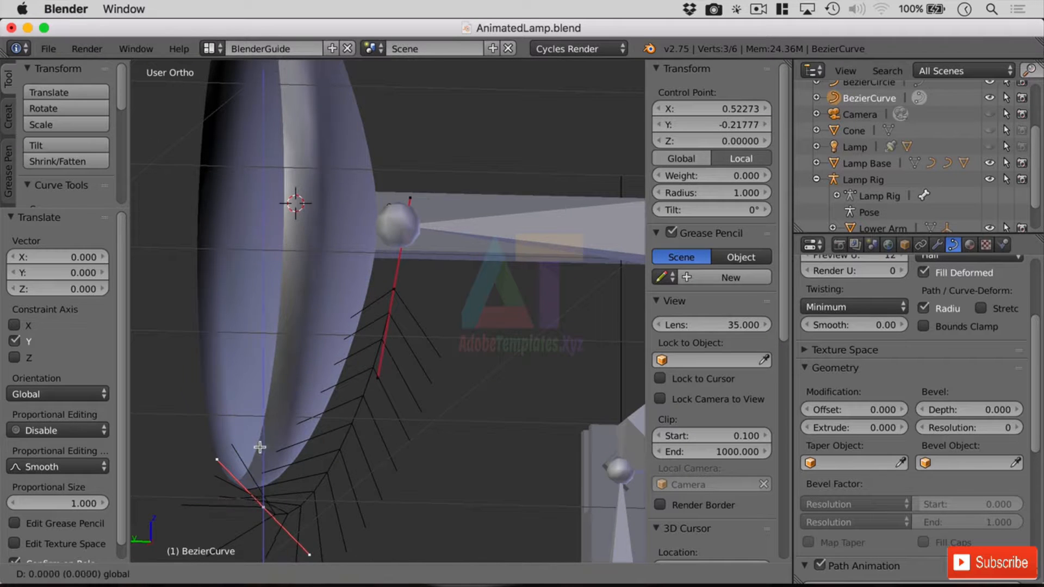
key(z)
click(283, 294)
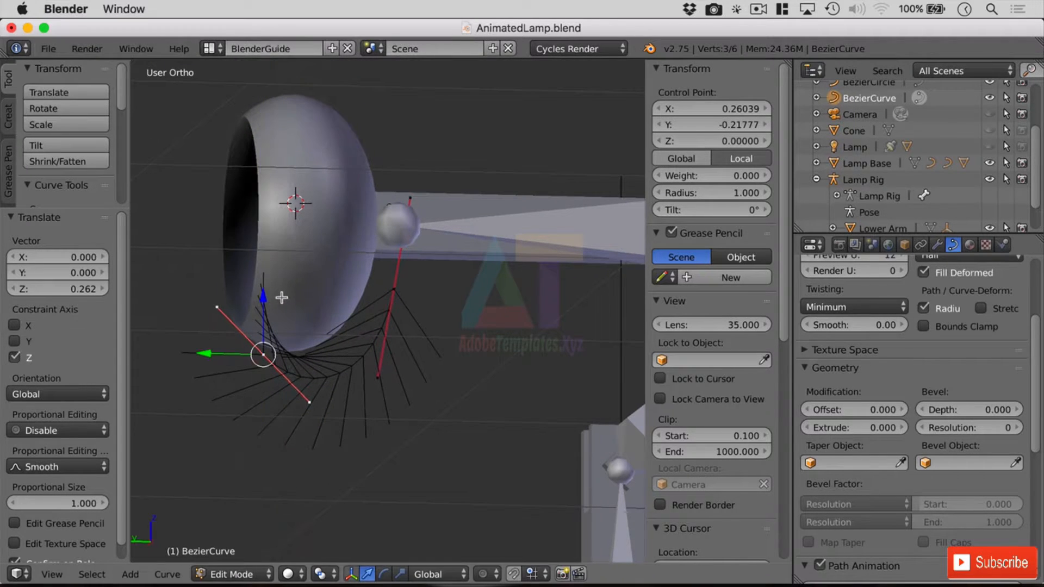
Step: Move the lower end point's inner handle about -0.020 along X, -0.032 along Y and 0.099 along Z to flatten the profile
right_click(307, 403)
key(g)
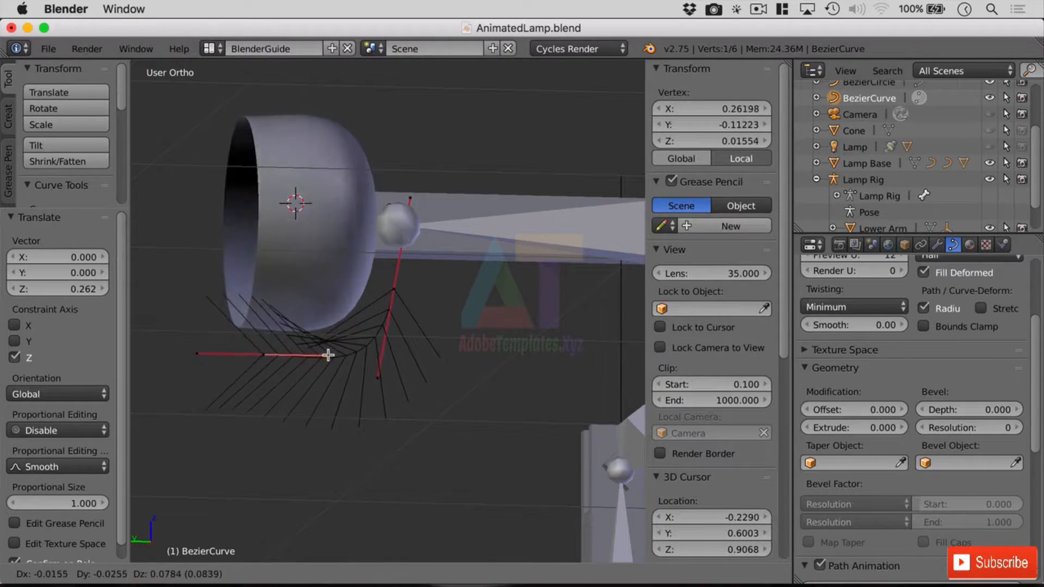
click(331, 344)
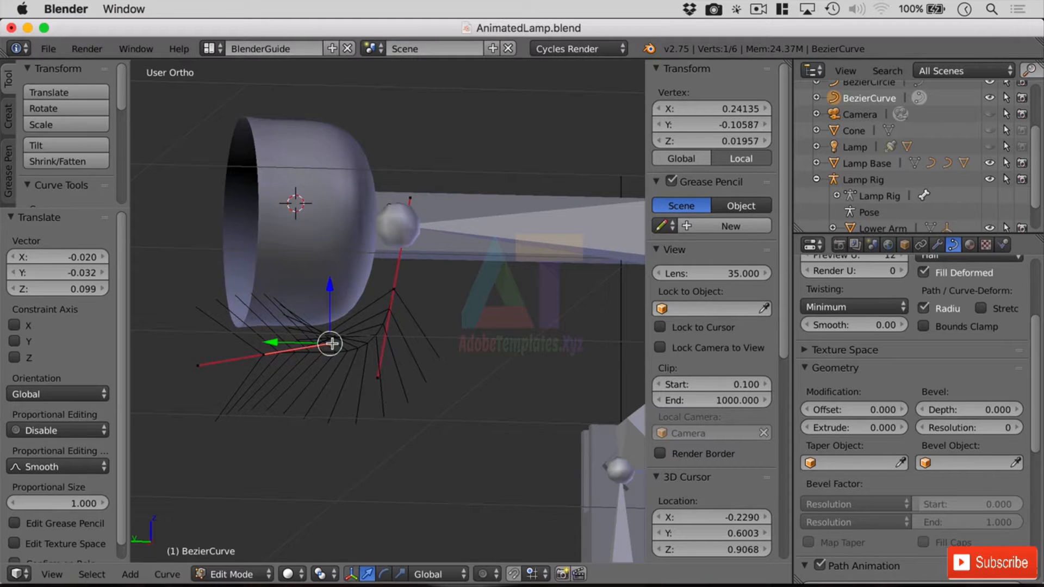
Step: Extrude the curve's lower end control point about 0.318 along Y and -0.200 along Z to flare out the shade
right_click(260, 356)
scroll(415, 448, down, 5)
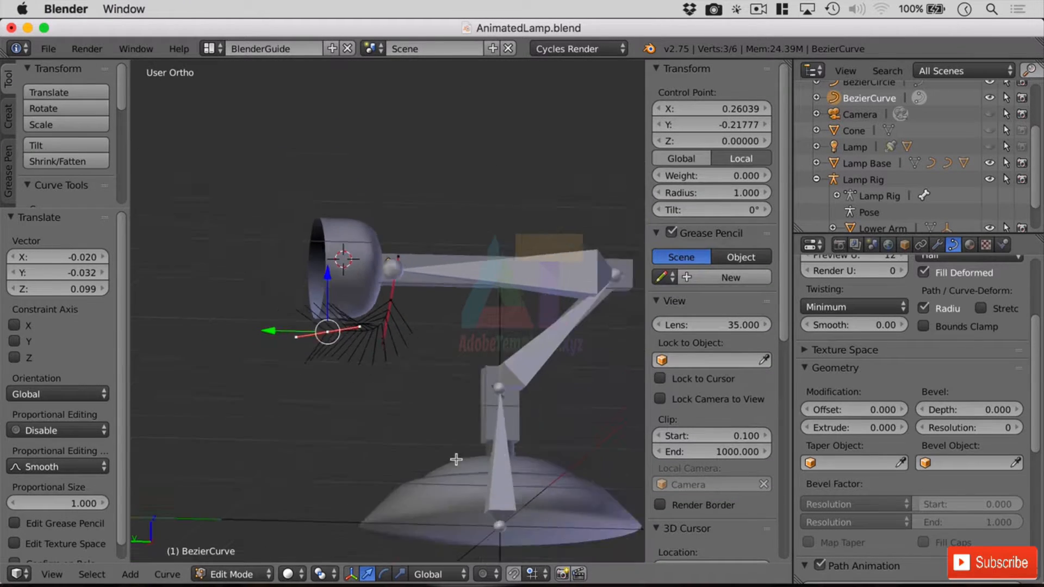
middle_drag(456, 459, 461, 443)
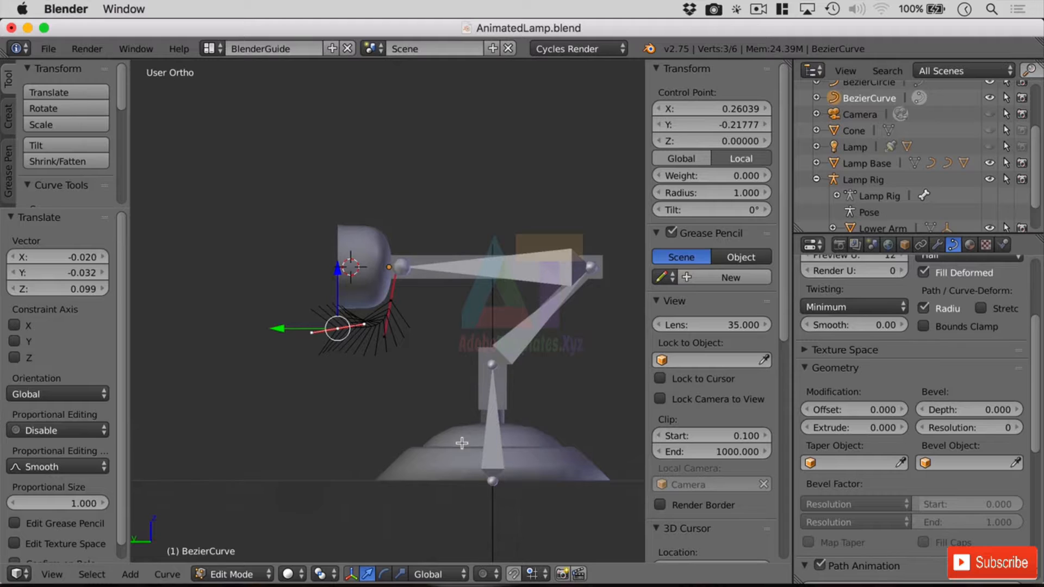
scroll(322, 312, up, 3)
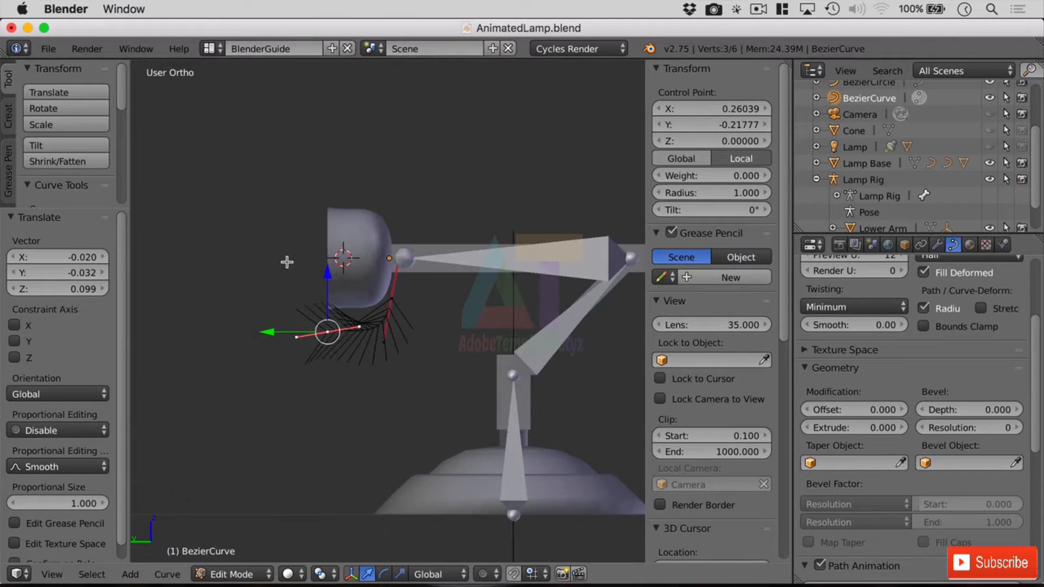
shift+middle_drag(262, 371, 442, 356)
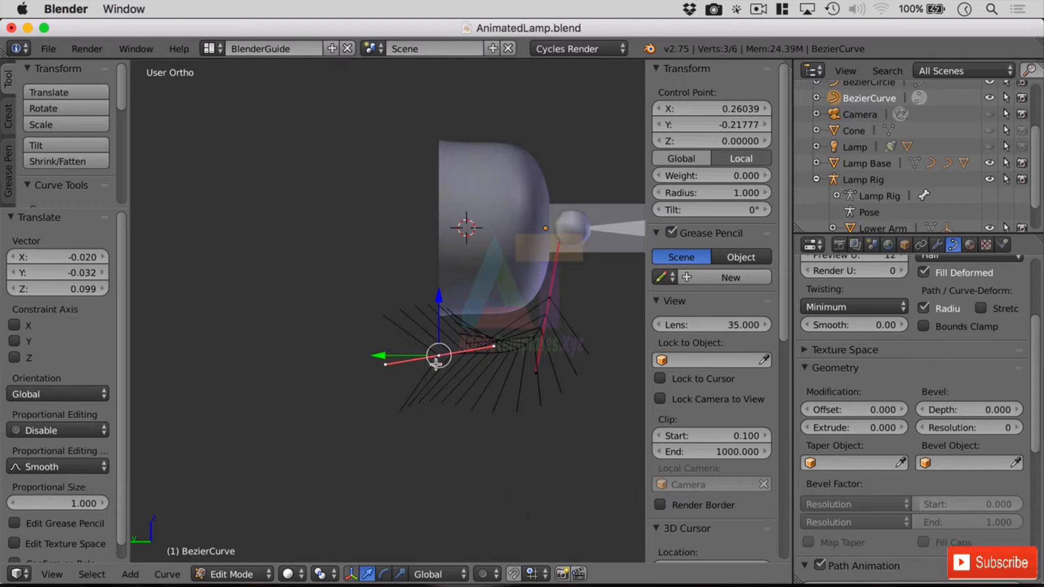
key(e)
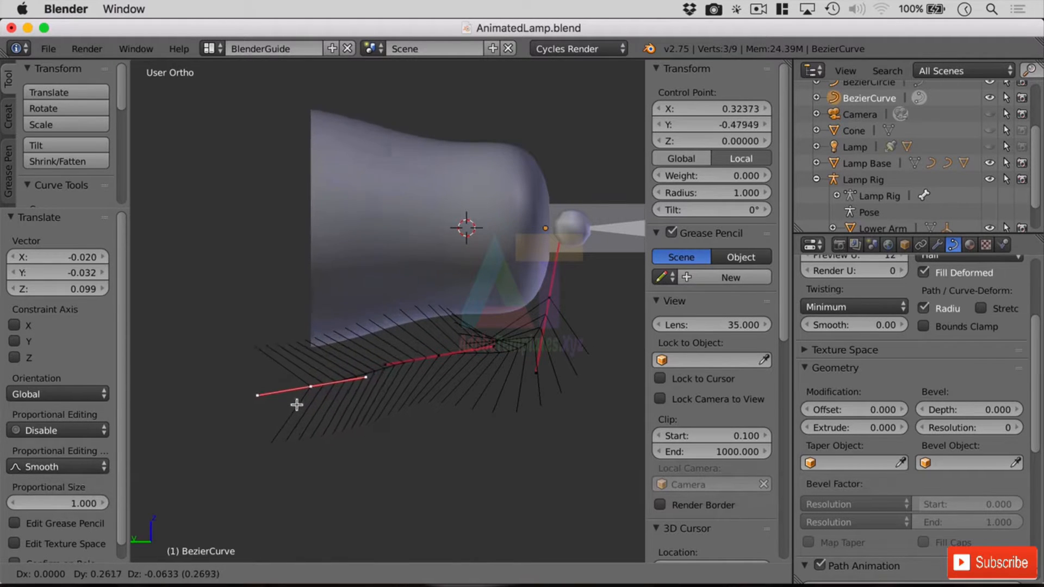
click(271, 468)
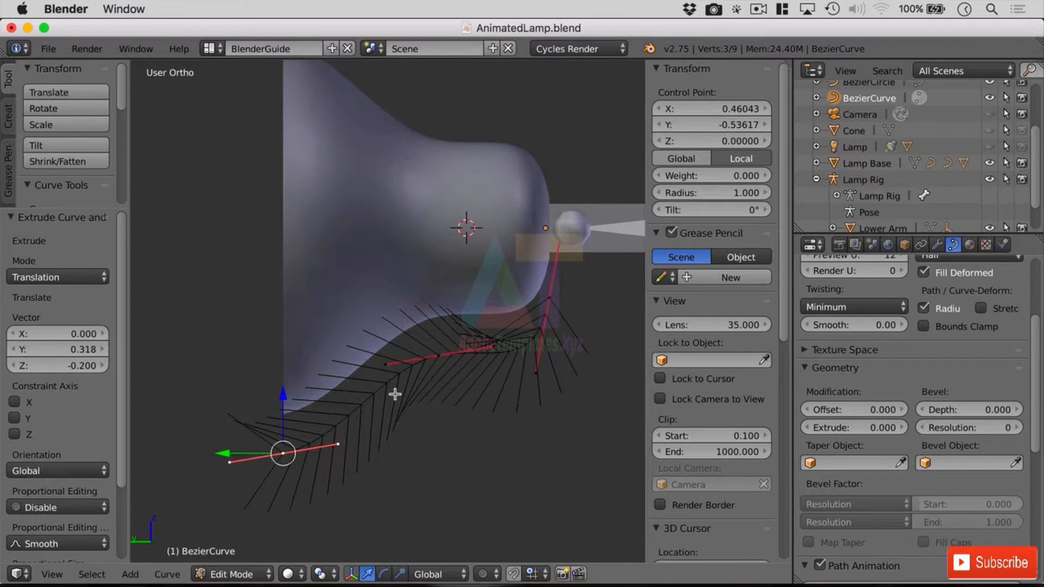
Step: Raise the curve's middle control point about 0.026 along Z to narrow the neck of the shade
scroll(394, 394, down, 5)
mouse_move(450, 401)
middle_down()
mouse_move(530, 398)
mouse_move(435, 397)
mouse_move(451, 402)
middle_up()
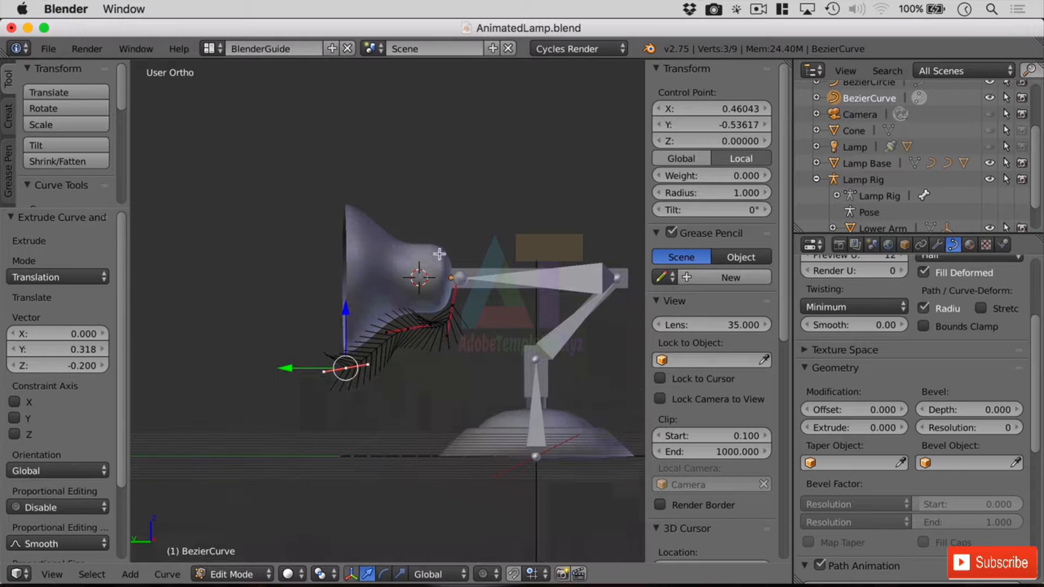
scroll(437, 236, up, 4)
right_click(517, 292)
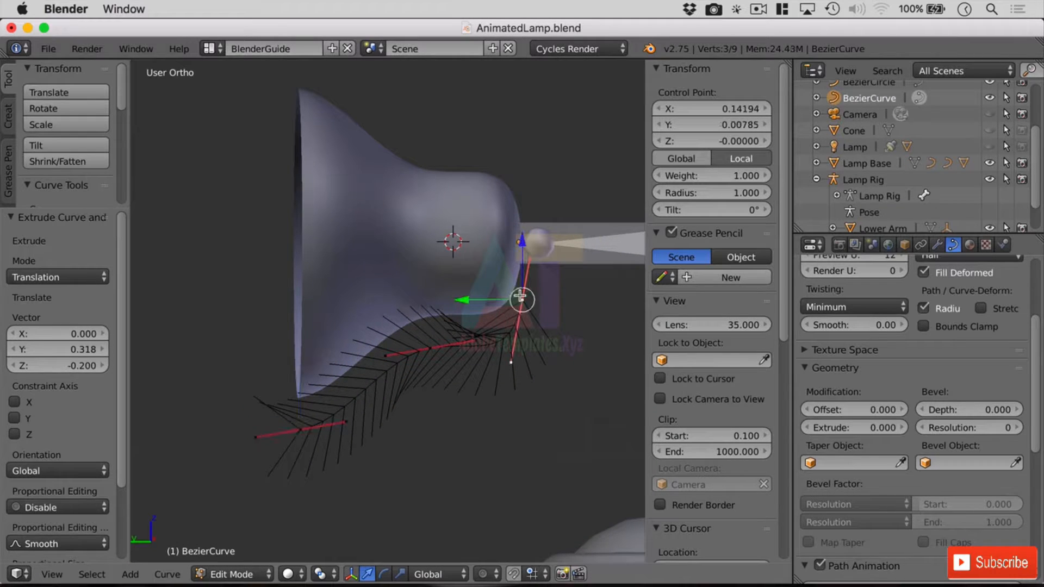
right_click(438, 337)
drag(430, 291, 432, 278)
Step: Move the upper control point's lower handle about 0.050 along Z and -0.004 along Y to tighten the back curve
right_click(511, 362)
key(g)
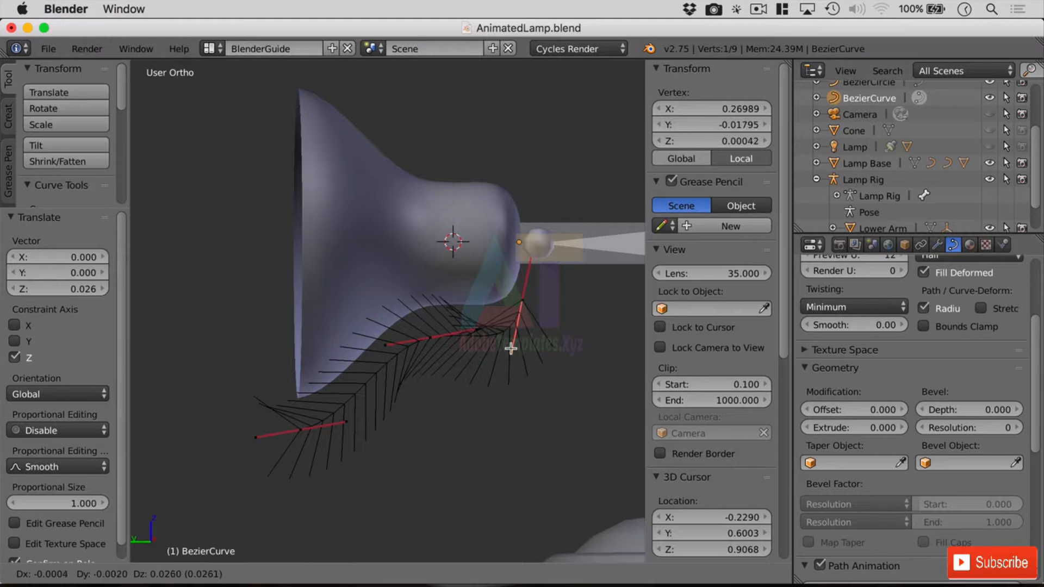
click(512, 342)
Step: Raise the curve's outer end control point about 0.052 along Z and inspect the inside of the shade
right_click(302, 430)
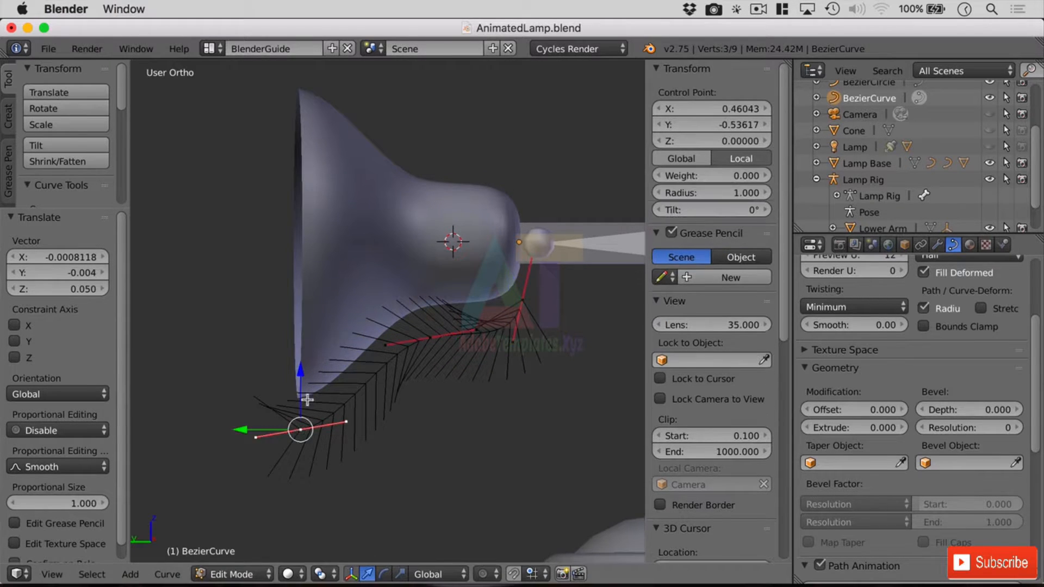
drag(298, 367, 299, 345)
scroll(468, 417, down, 4)
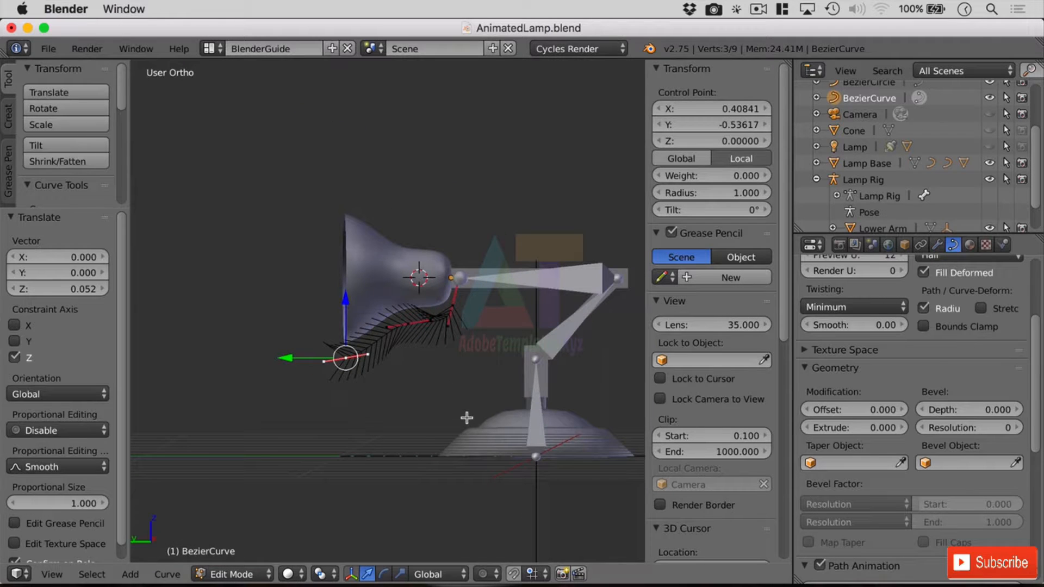
middle_drag(412, 381, 484, 386)
scroll(305, 255, up, 3)
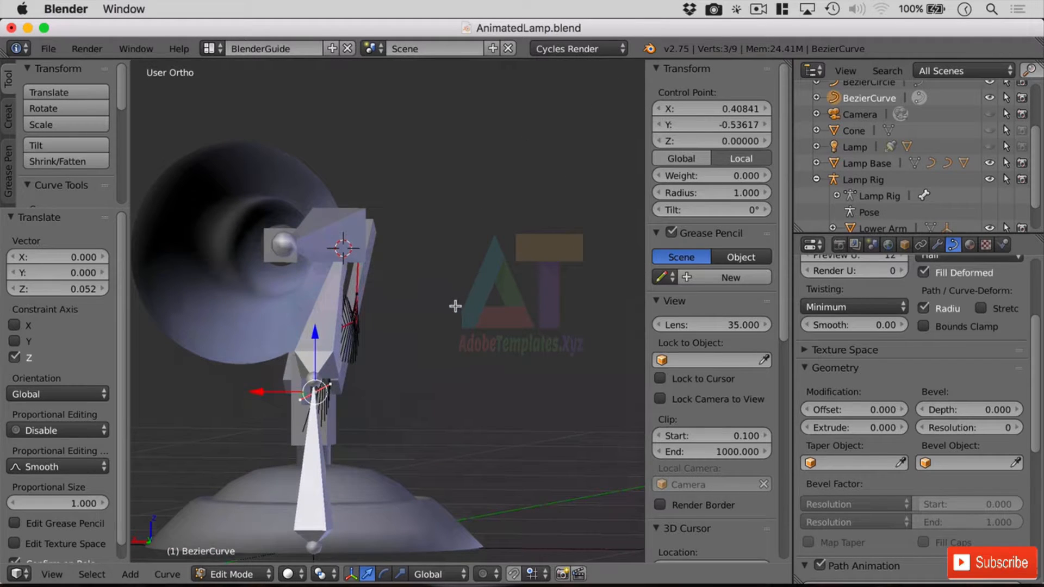
middle_drag(417, 307, 588, 364)
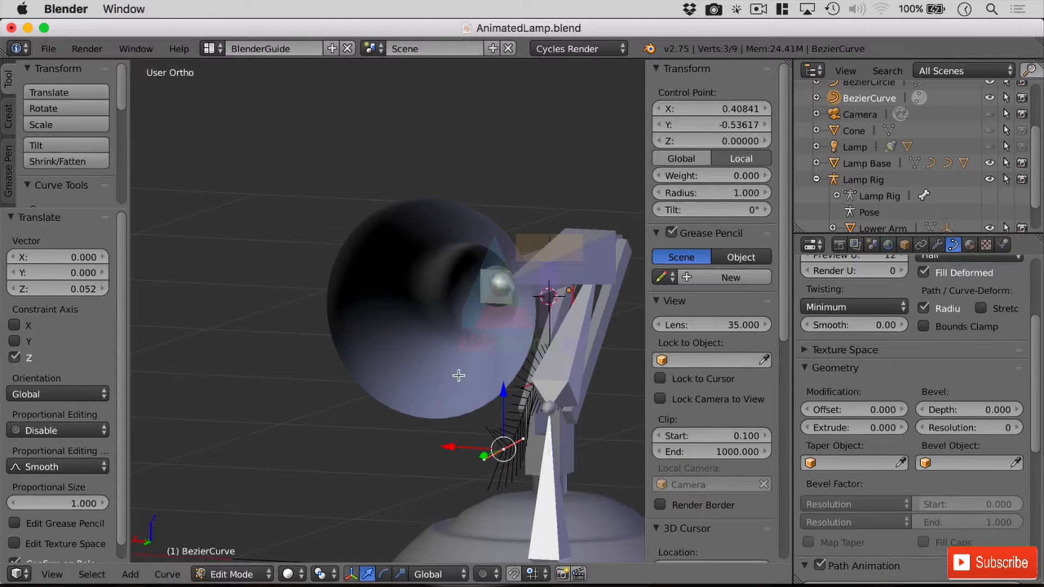
Step: Leave Edit Mode and add a Solidify modifier to the BezierCircle shade
key(Tab)
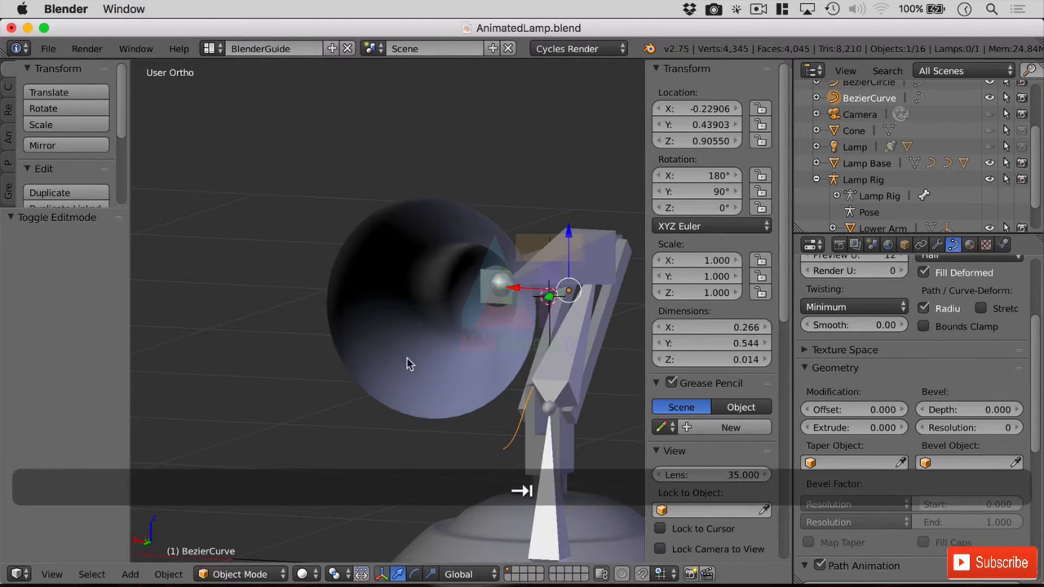
click(937, 245)
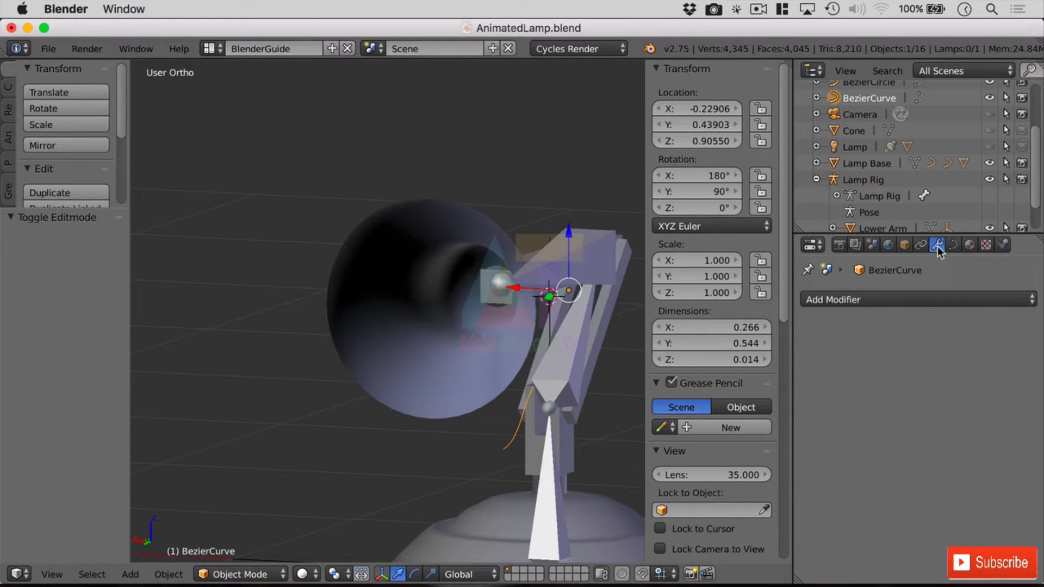
right_click(471, 360)
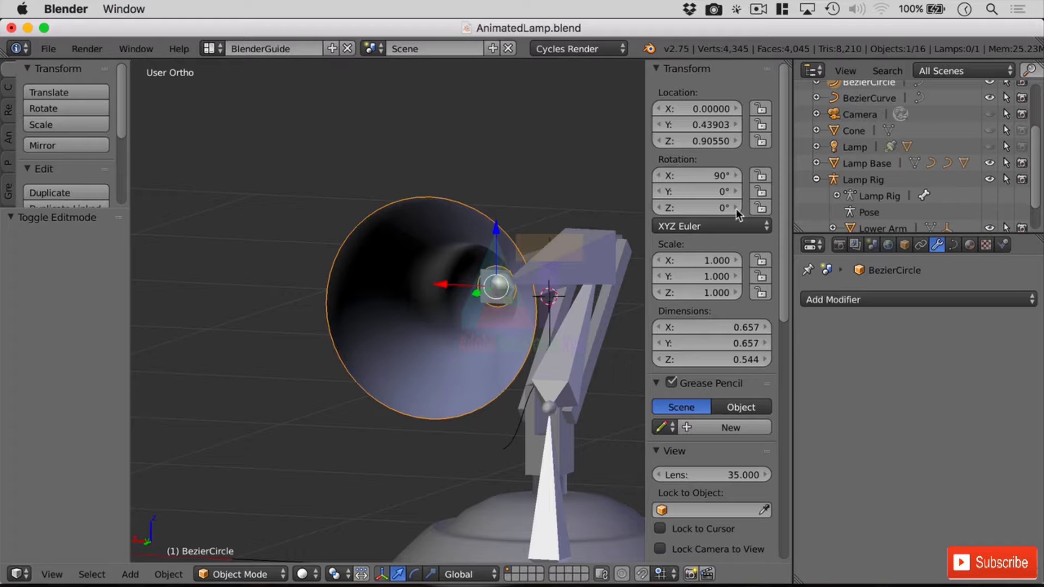
click(900, 299)
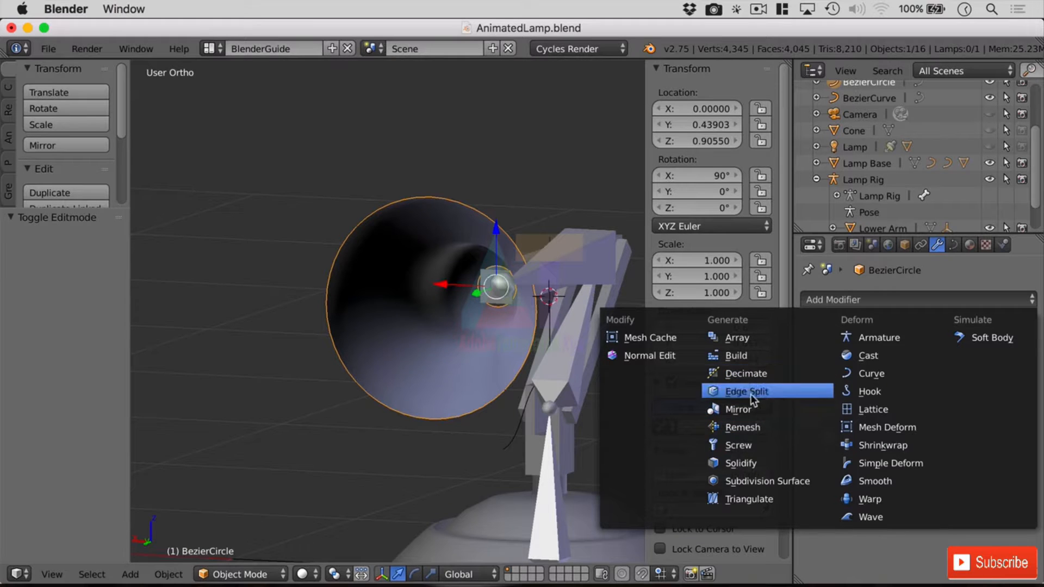
click(753, 464)
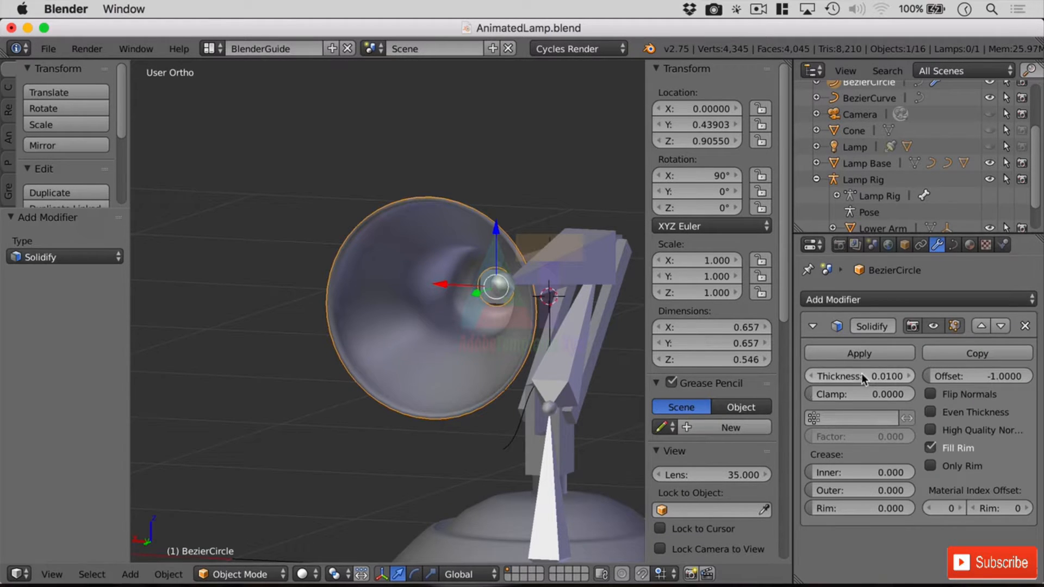
Step: Try a Solidify thickness of 0.1 on the shade
middle_drag(500, 281, 476, 315)
mouse_move(865, 376)
mouse_down()
mouse_move(842, 377)
mouse_move(877, 377)
mouse_move(861, 377)
mouse_up()
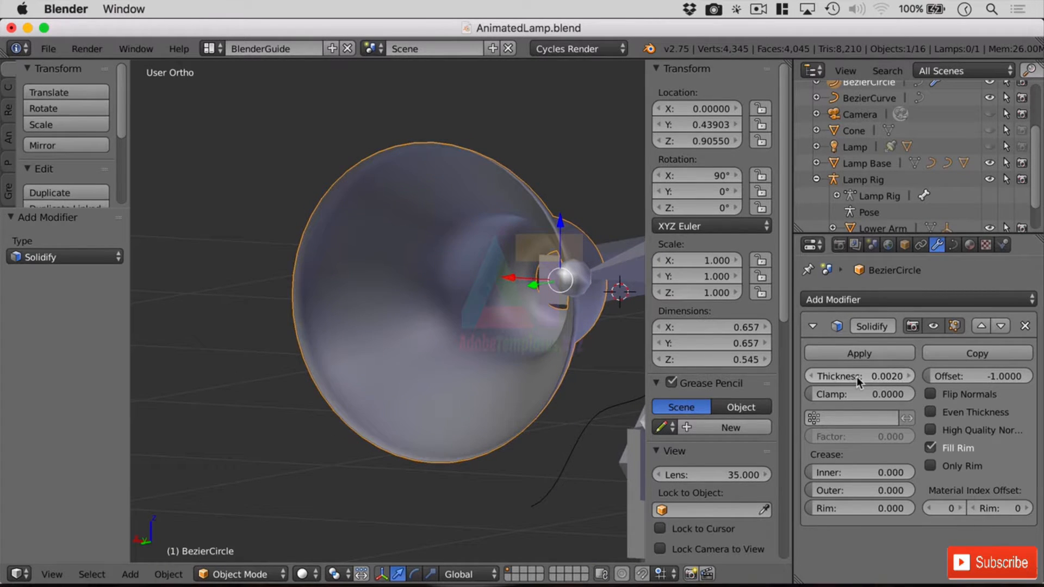
text(.1)
key(Return)
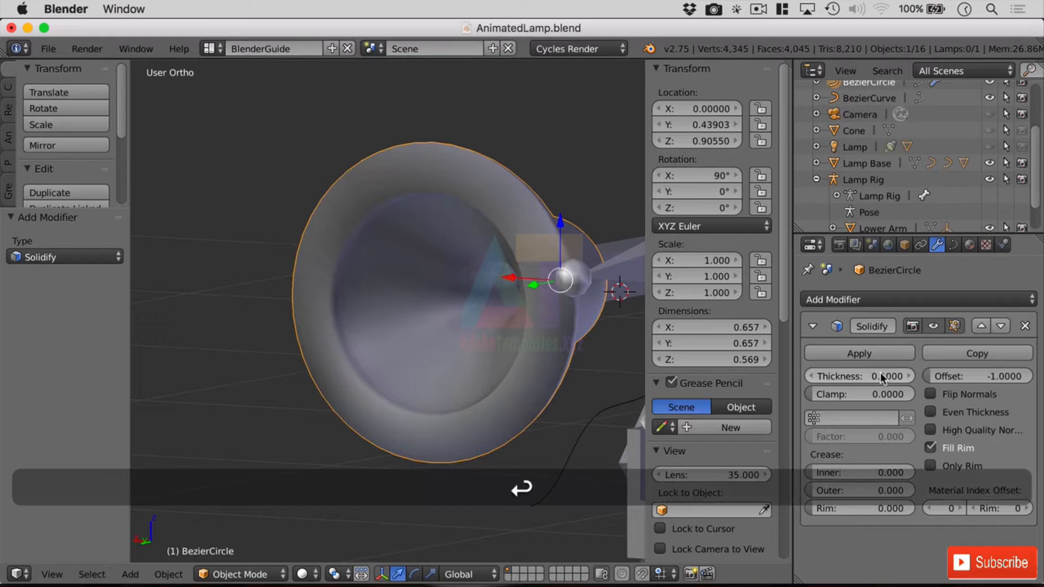
Step: Set the shade's Solidify thickness to 0.01
click(880, 375)
text(0.01)
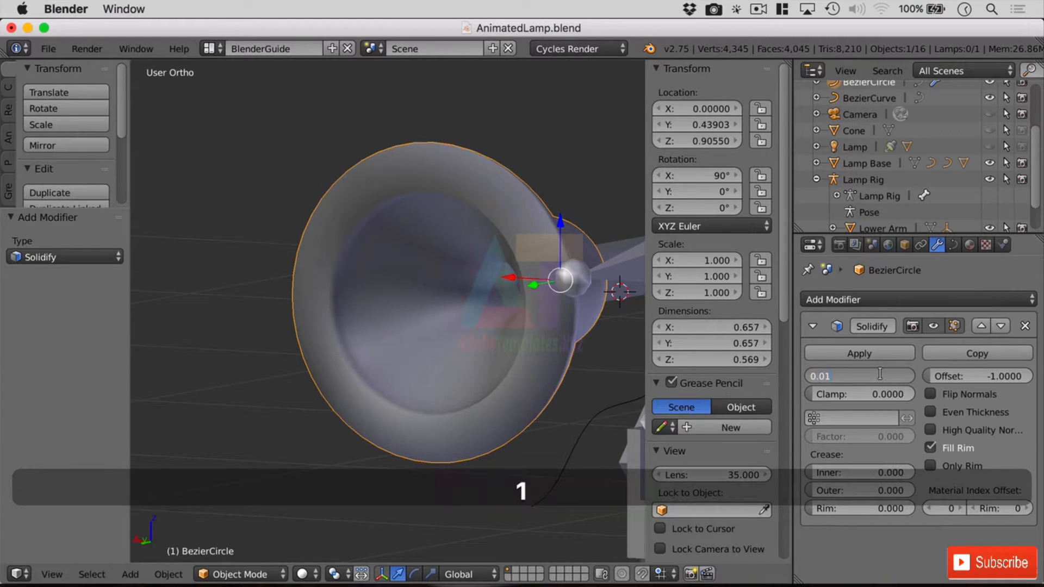
key(Return)
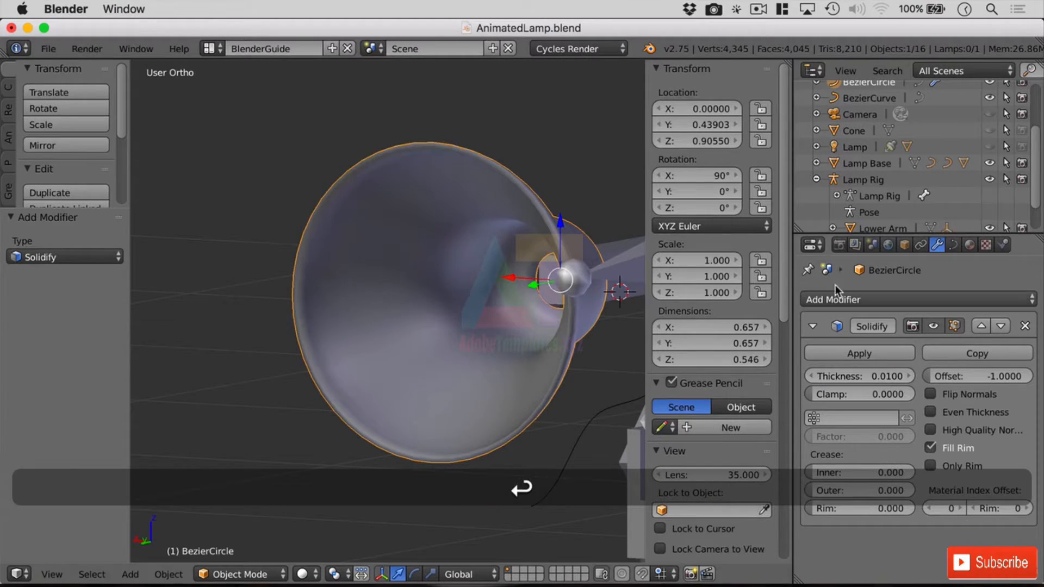
Step: Snap the 3D cursor to the selected shade's origin
middle_drag(432, 348, 593, 313)
key(shift+a)
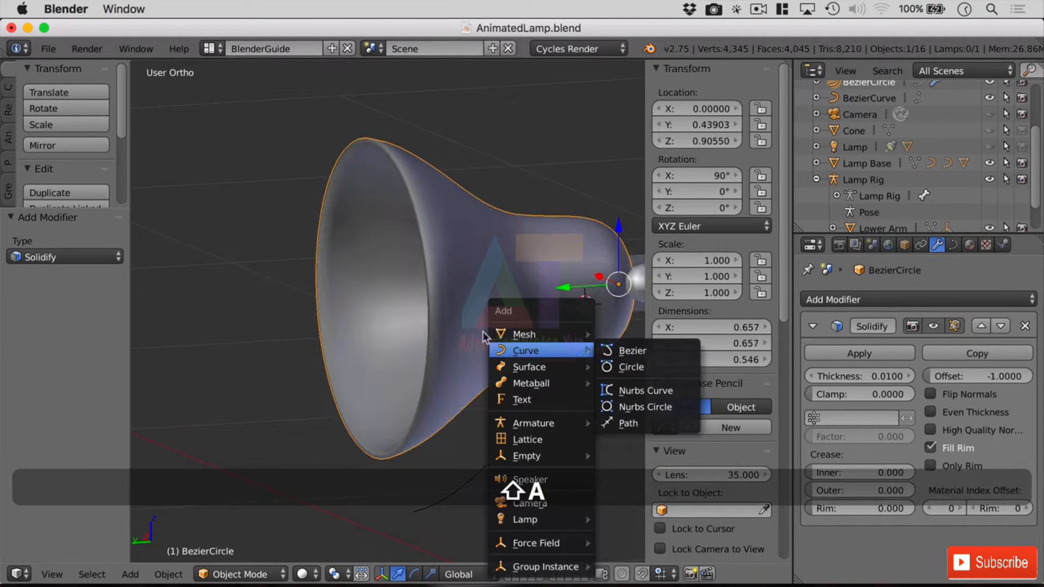
key(Escape)
key(shift+s)
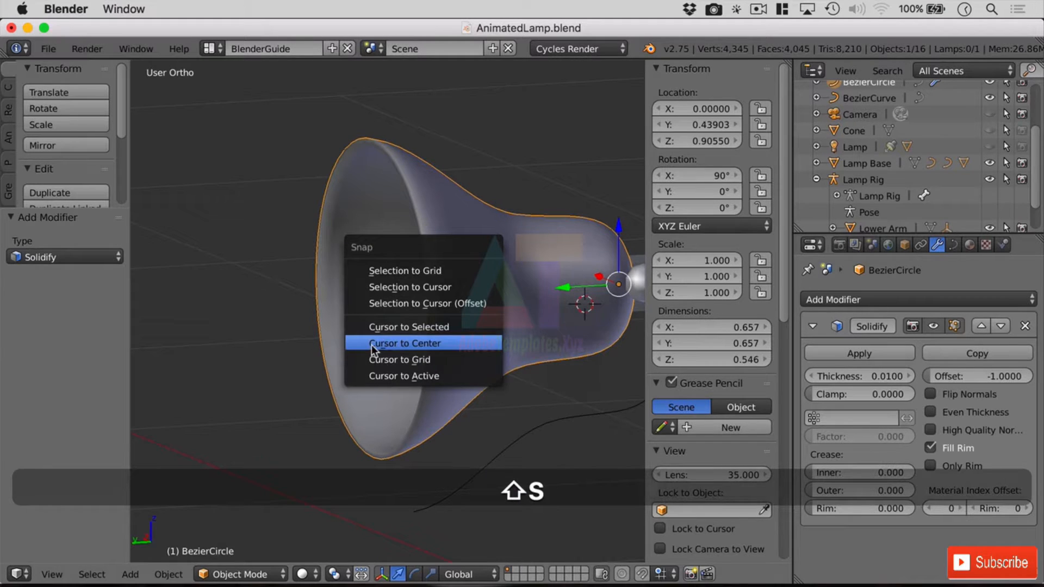
click(442, 329)
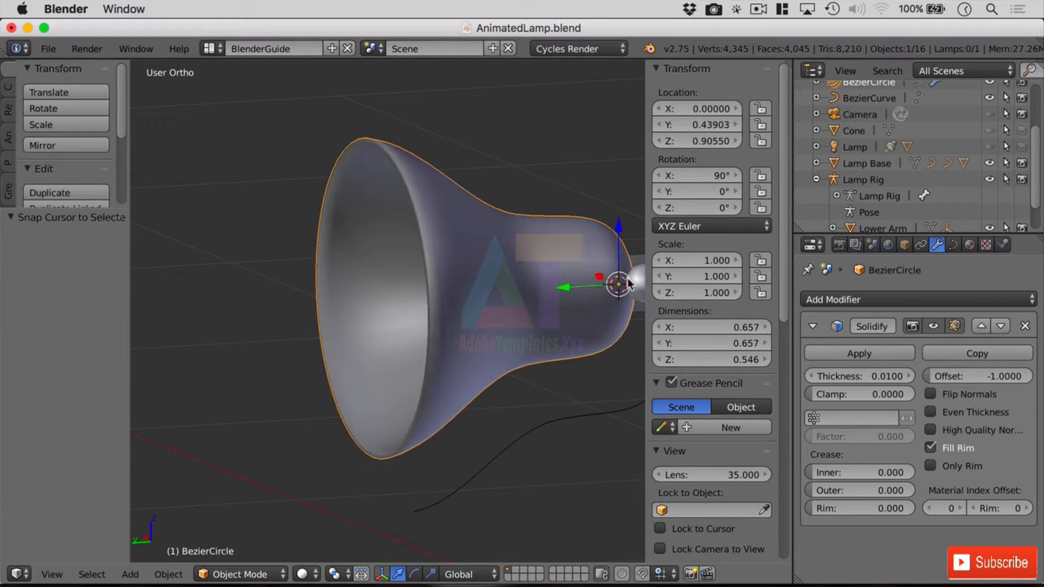
Step: Add a UV sphere mesh at the 3D cursor
key(shift+a)
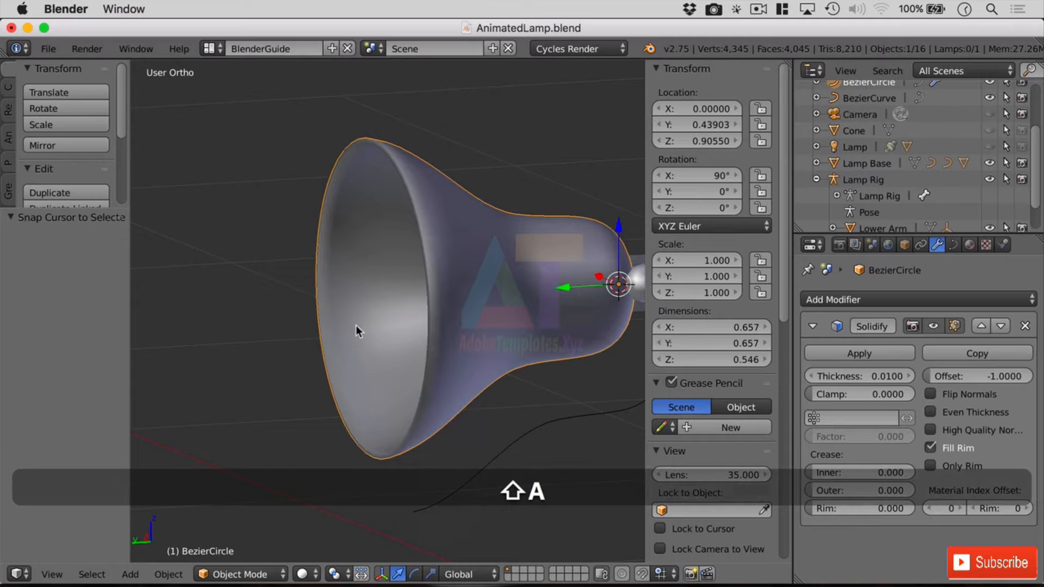
mouse_move(458, 326)
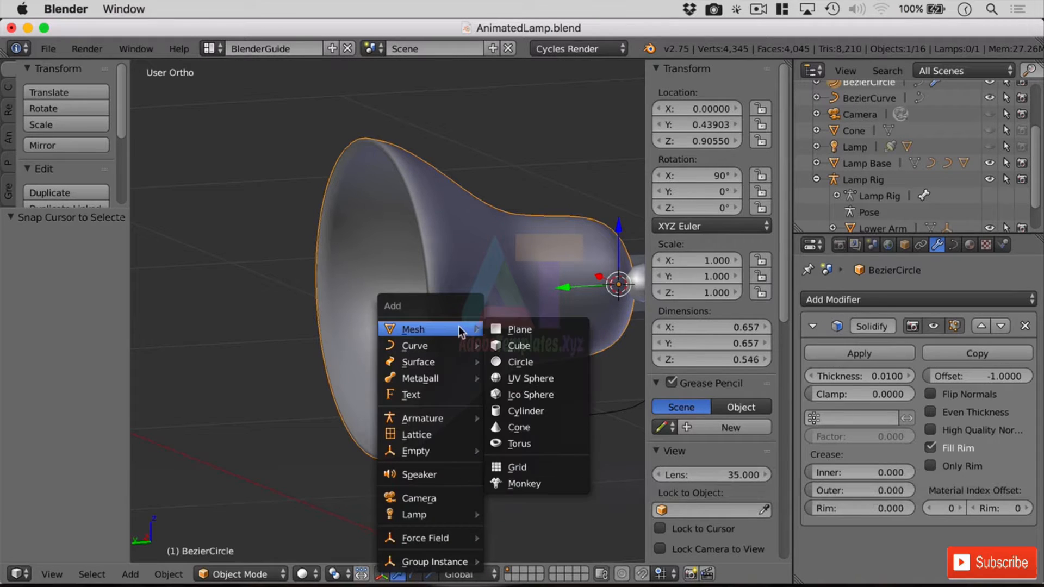
click(547, 375)
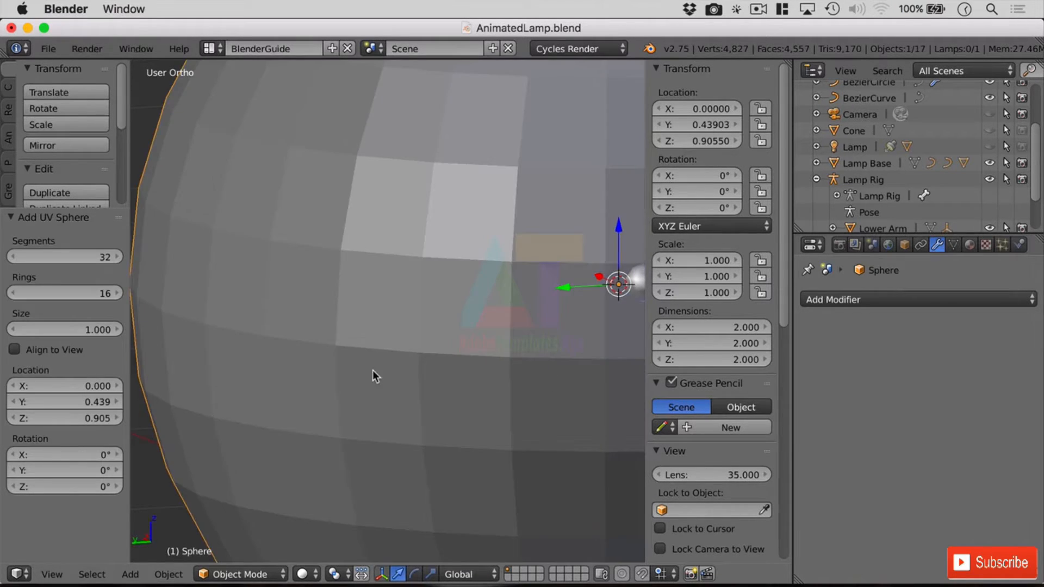
scroll(402, 378, down, 5)
scroll(380, 367, up, 4)
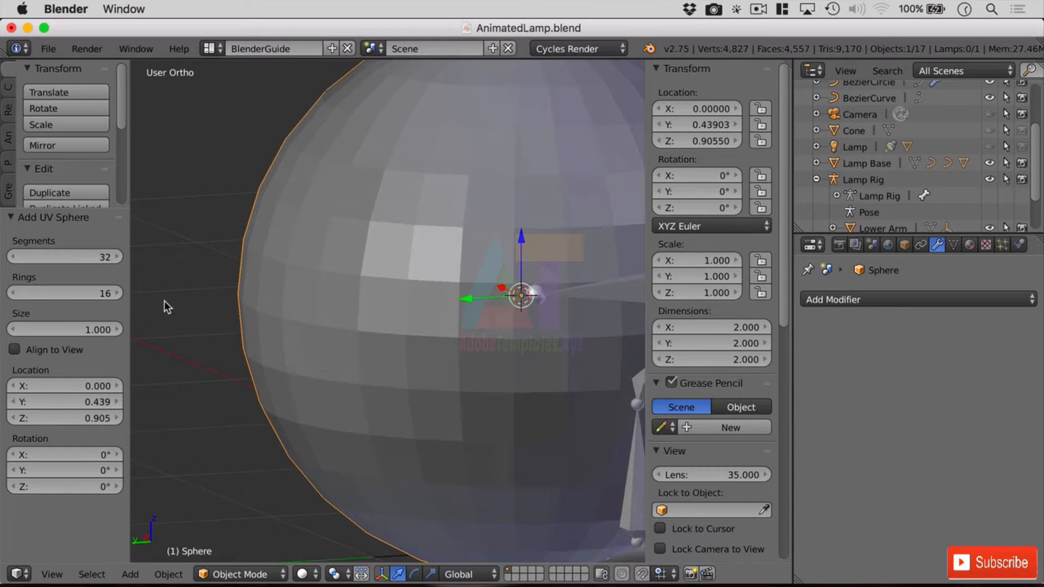
Step: Set the new UV sphere's size to 0.8
click(98, 329)
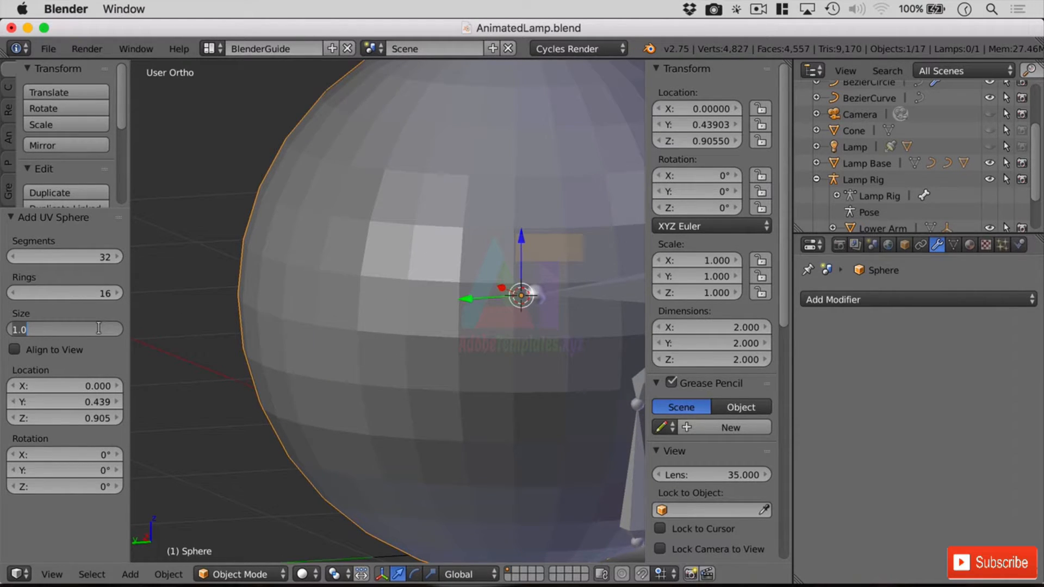
text(0.9)
key(BackSpace)
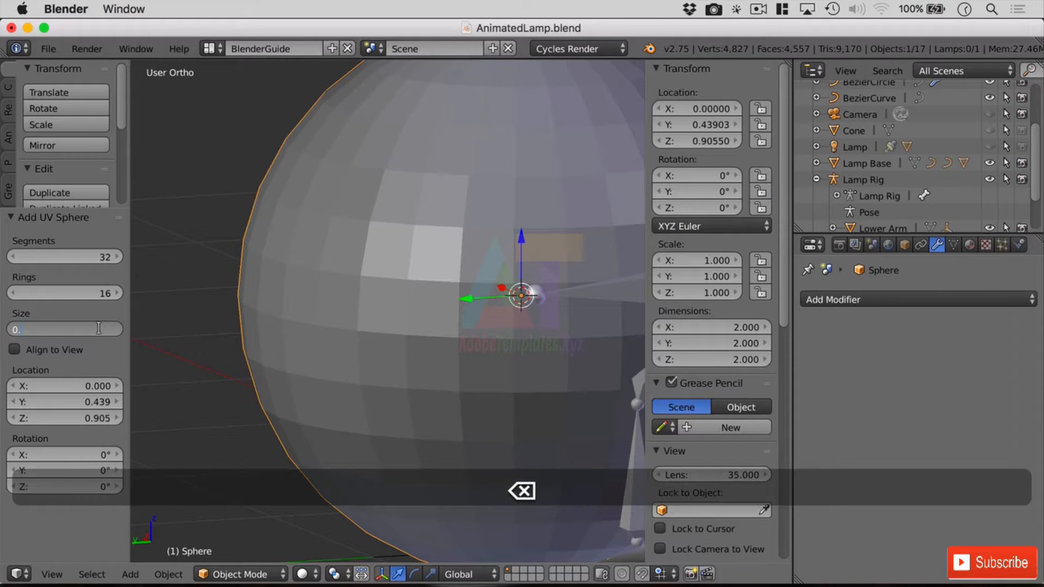
text(8)
key(Return)
Step: Set the new UV sphere's size to 0.08
click(99, 329)
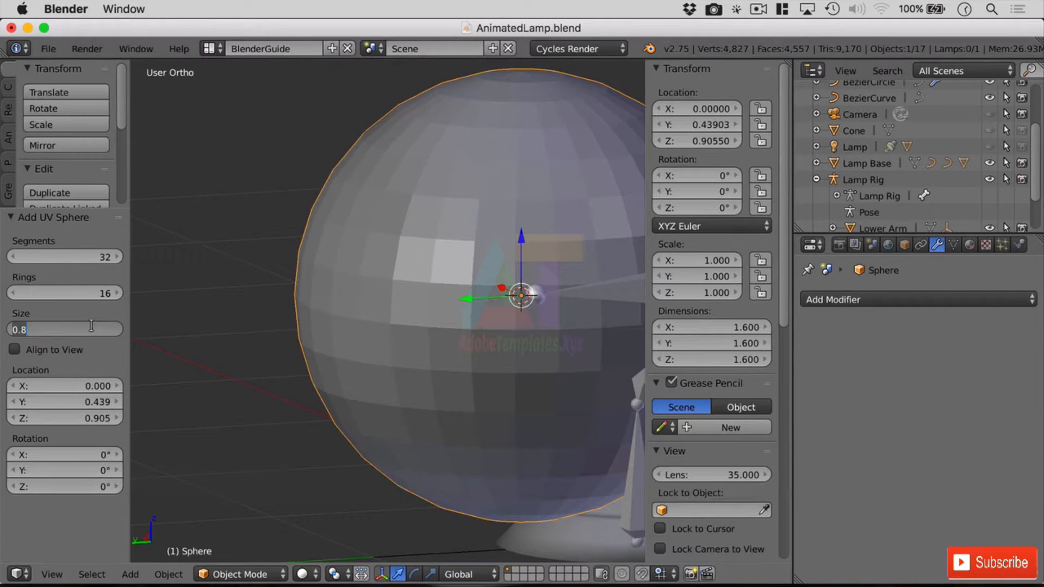
key(BackSpace)
text(08)
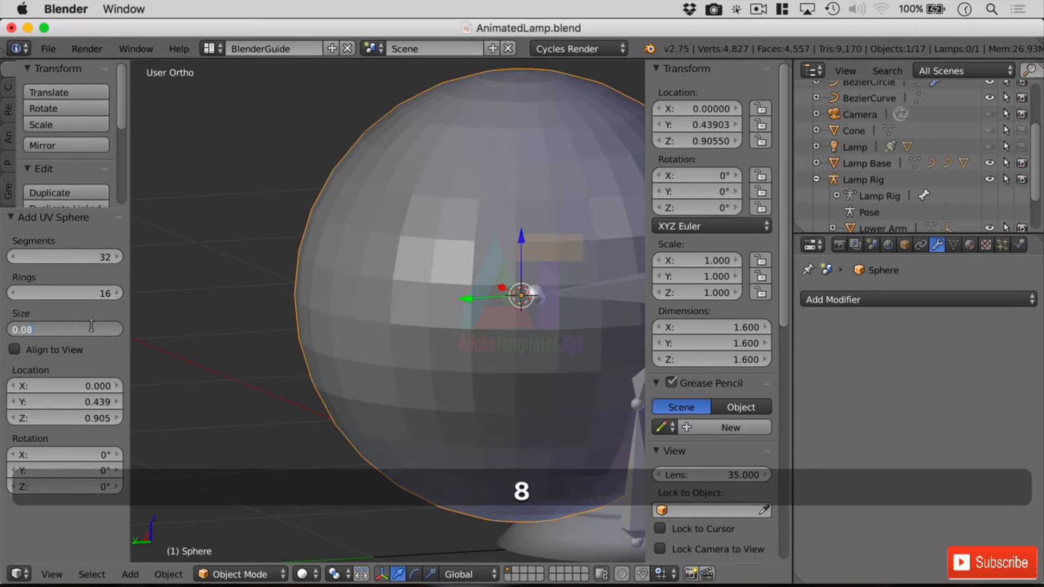
key(Return)
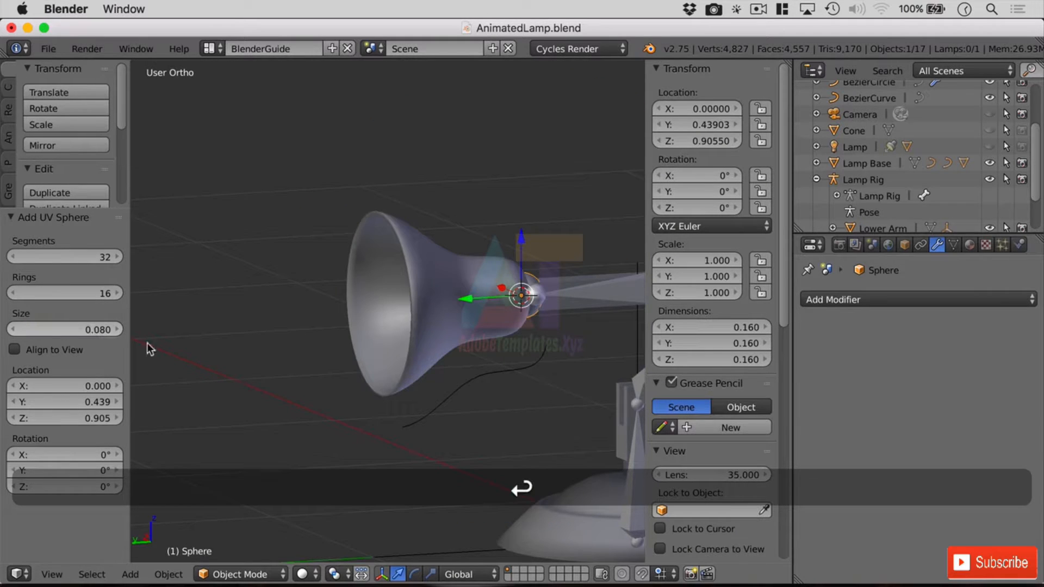
Step: Apply smooth shading to the small UV sphere at the back of the shade
mouse_move(492, 354)
middle_down()
mouse_move(472, 384)
mouse_move(530, 370)
mouse_move(501, 357)
middle_up()
scroll(584, 274, up, 2)
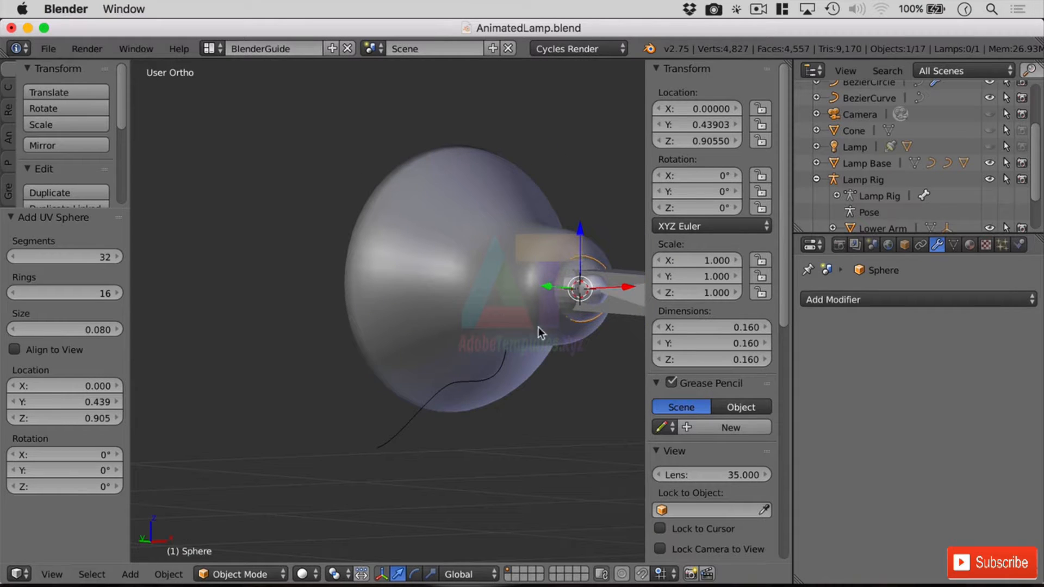
key(Tab)
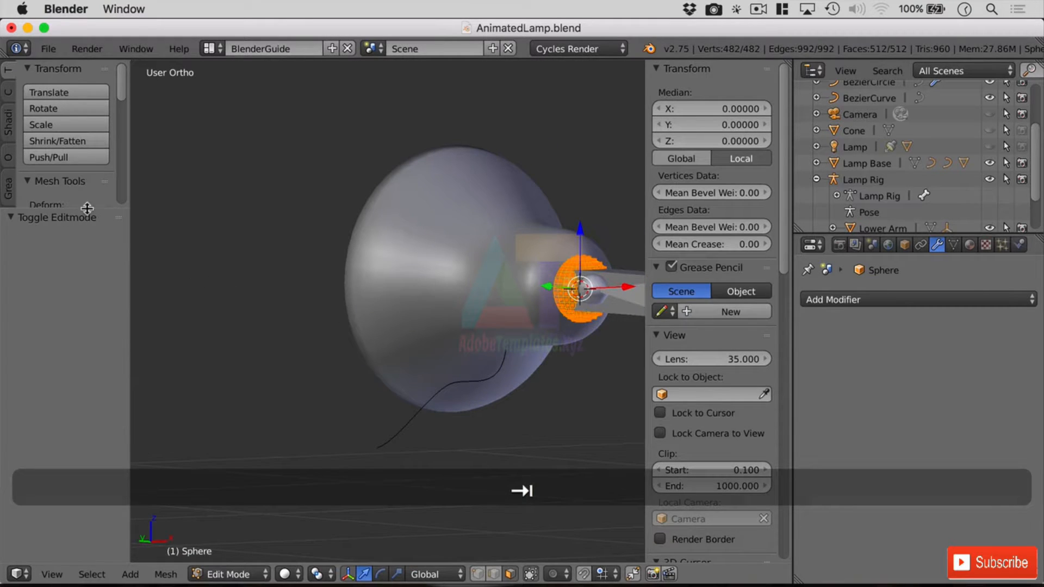
key(Tab)
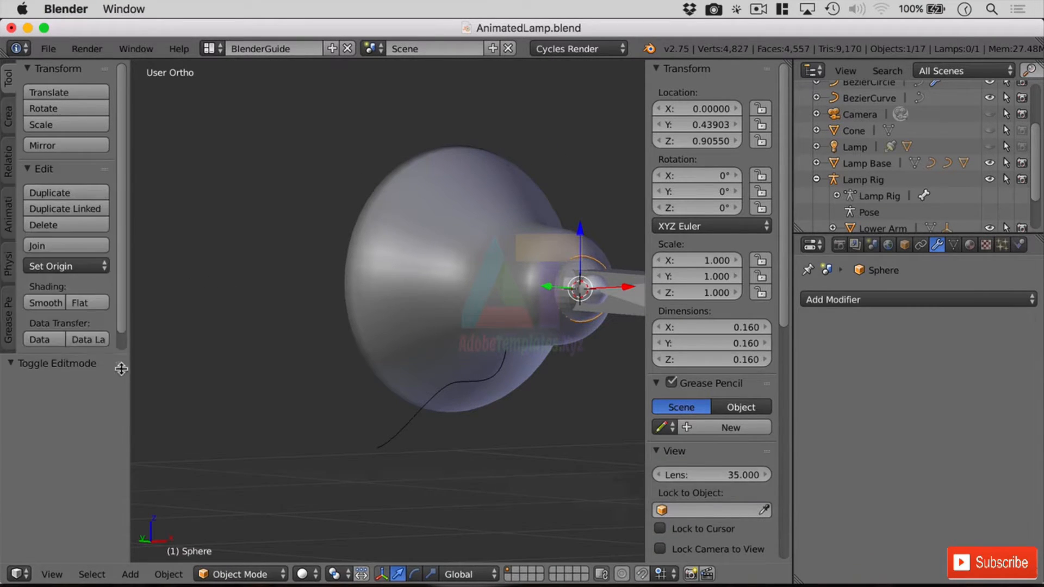
click(60, 300)
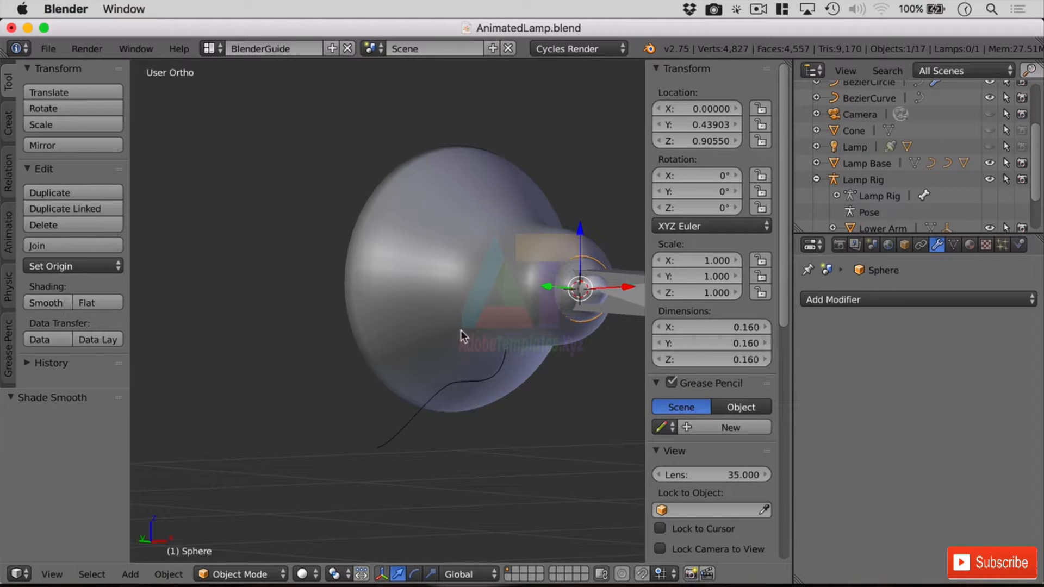
Step: Select the Lamp Rig armature and switch it to Pose Mode
middle_drag(480, 325, 541, 385)
scroll(429, 318, down, 5)
scroll(462, 326, up, 3)
scroll(518, 380, down, 4)
scroll(581, 386, up, 4)
key(Tab)
scroll(522, 397, down, 2)
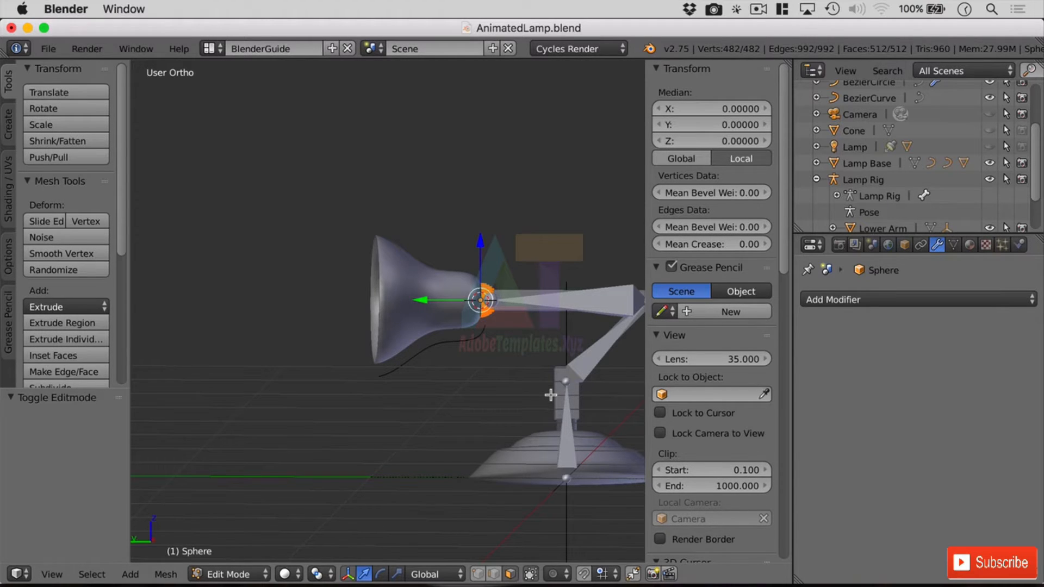
click(250, 575)
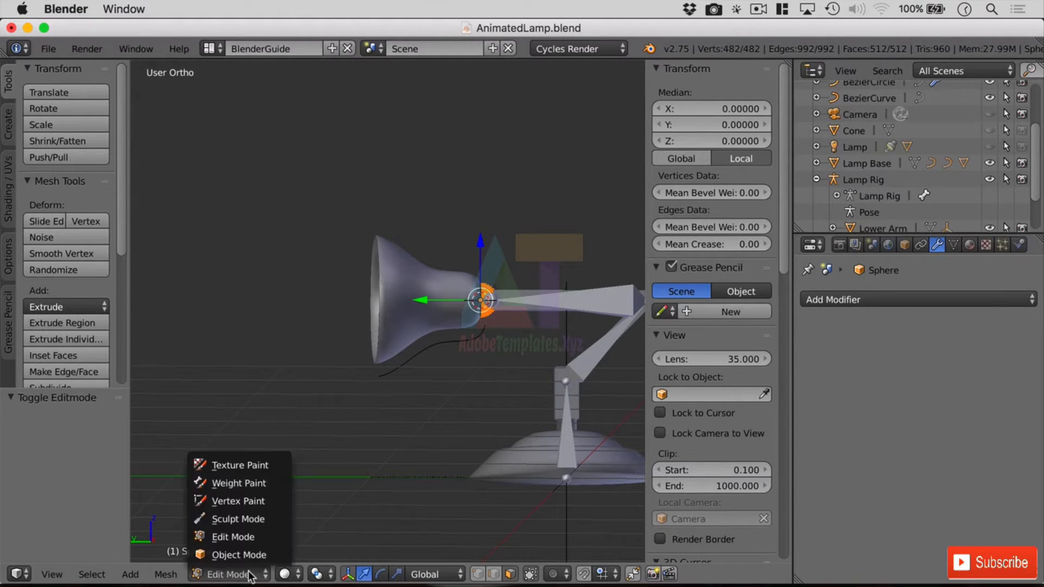
click(866, 179)
click(209, 575)
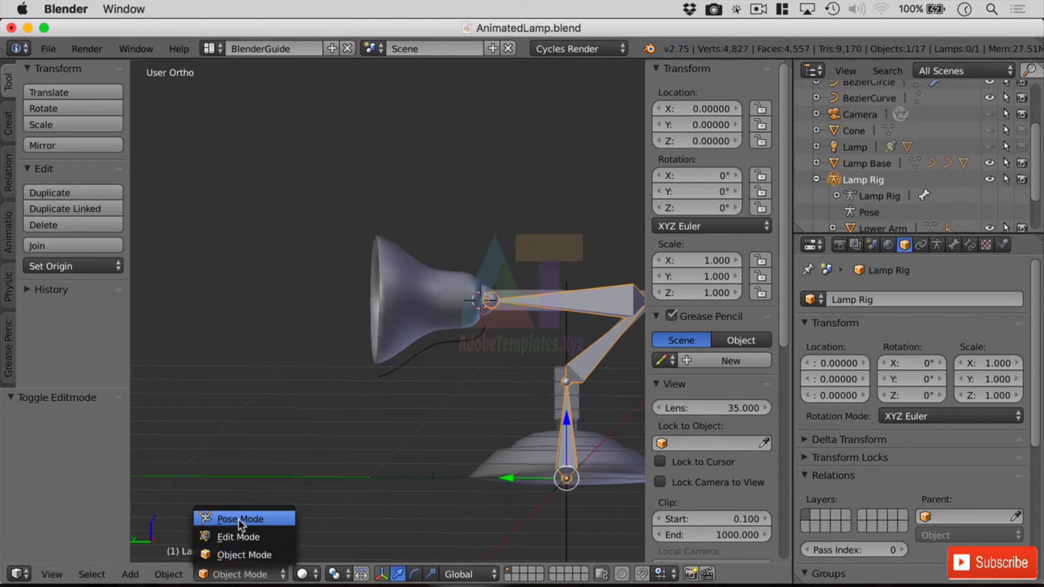
click(238, 520)
right_click(496, 298)
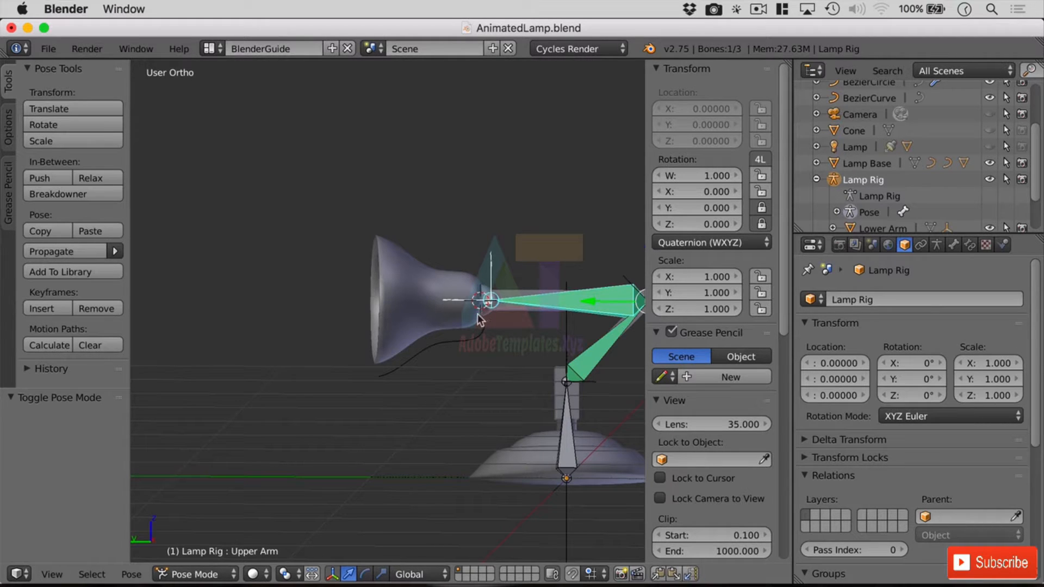
key(r)
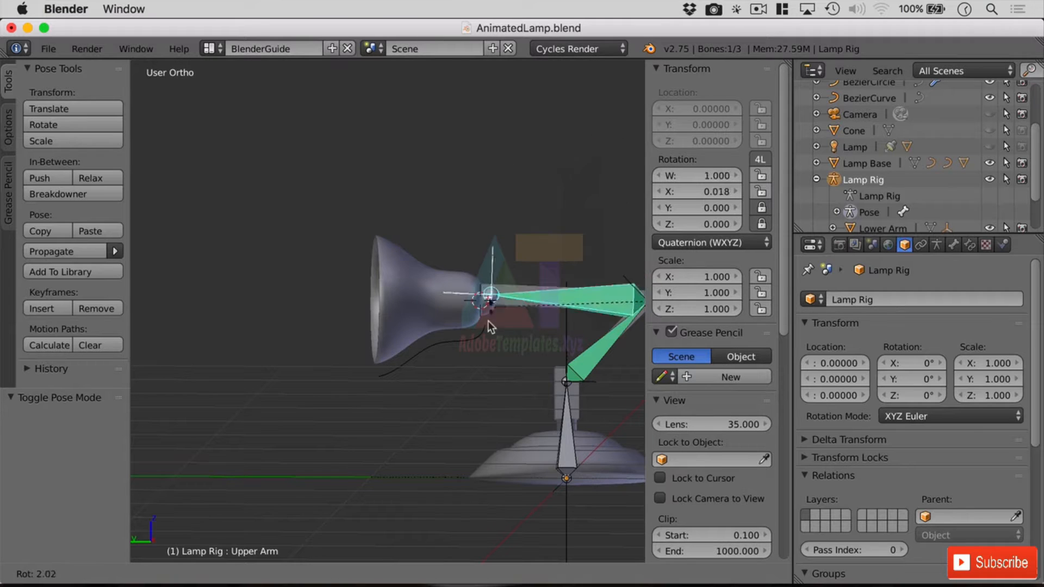
key(Escape)
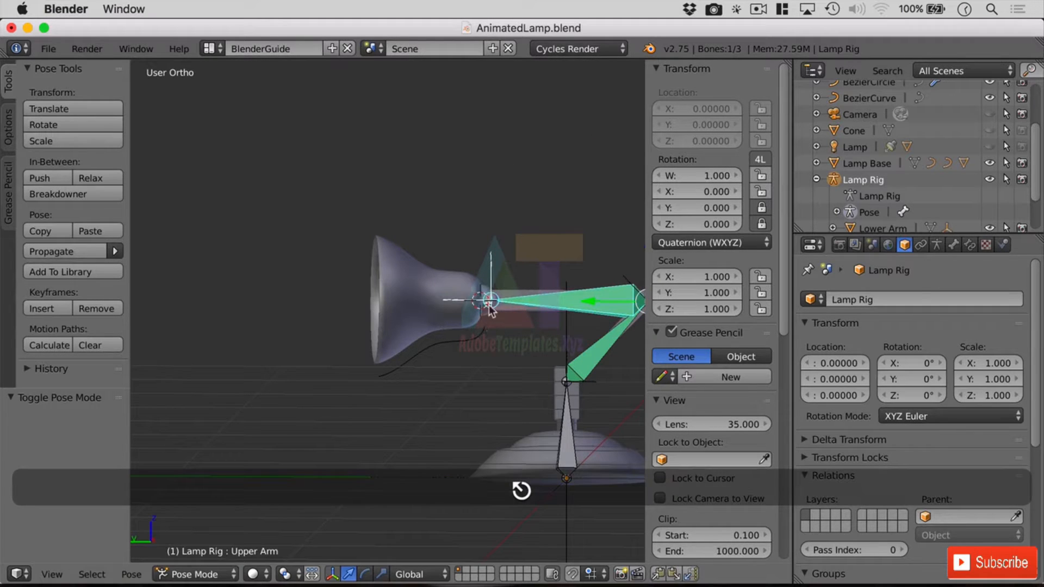
Step: In Edit Mode, extrude a new bone about 0.58 along Y from the Upper Arm bone's tip to the shade's open end
key(Tab)
right_click(489, 300)
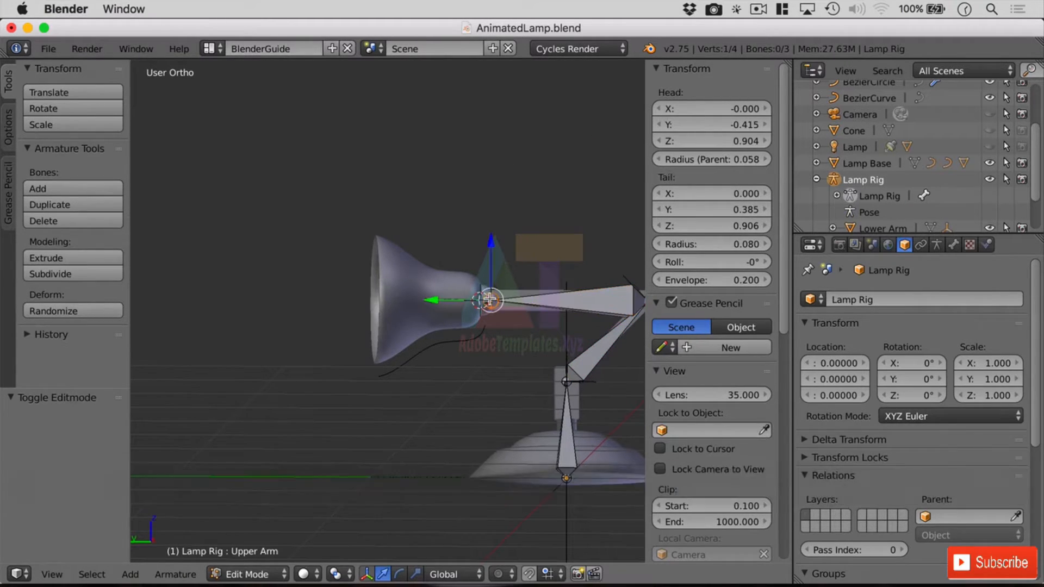
key(e)
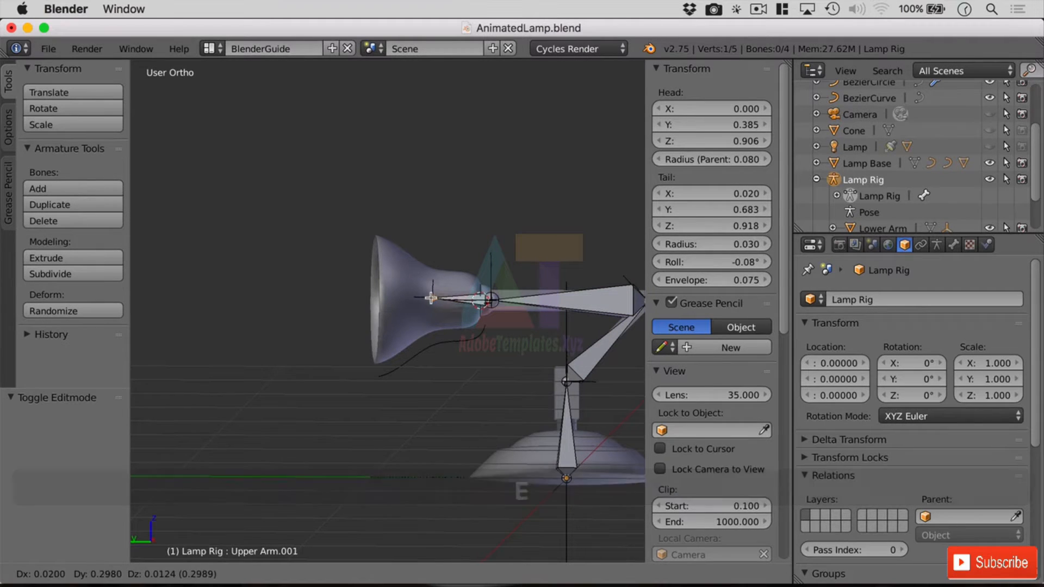
key(y)
click(374, 300)
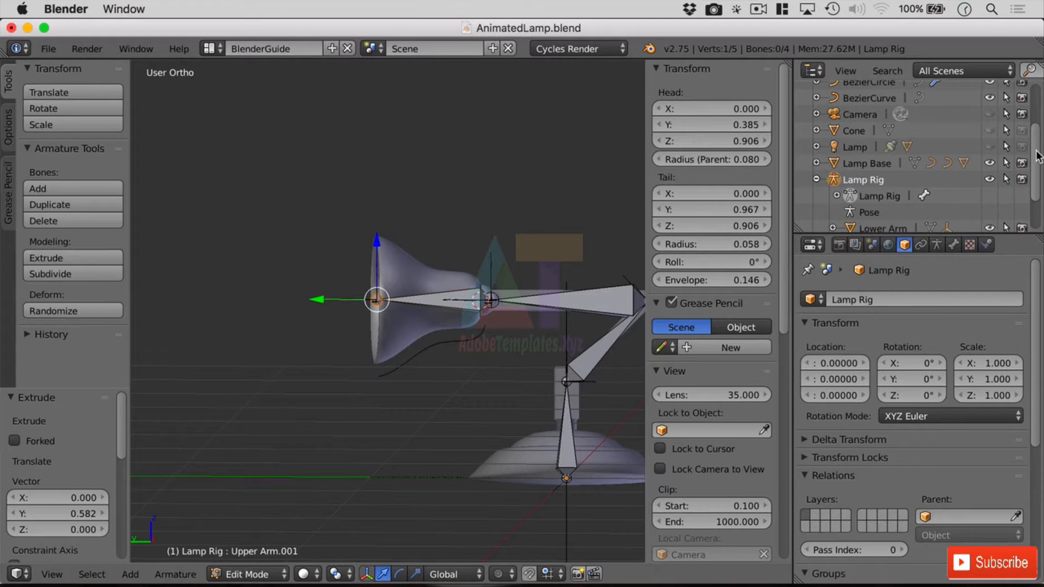
right_click(485, 303)
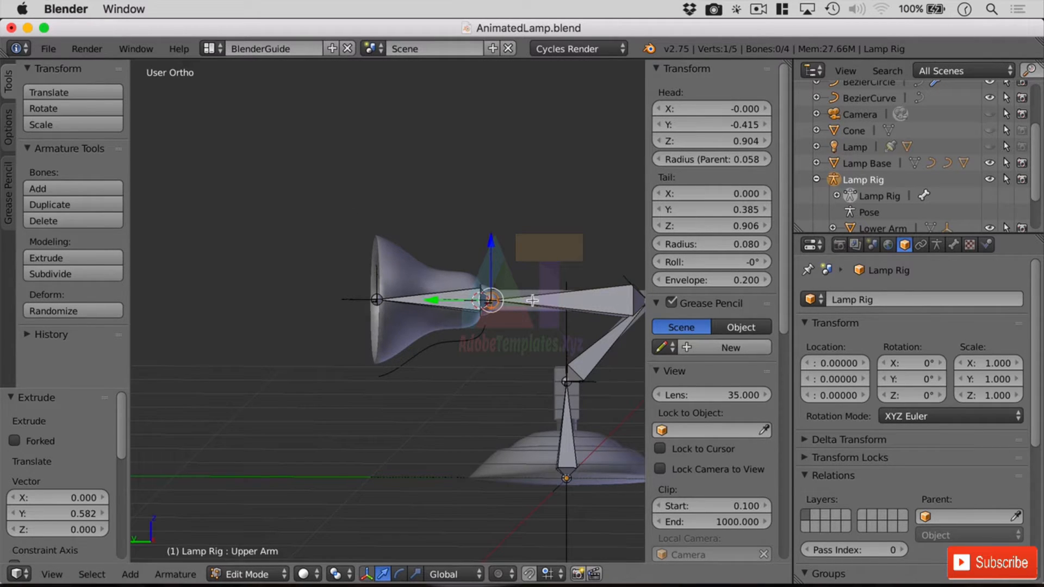
Step: Rename the Sphere object as Lampshade Joint
scroll(1037, 173, down, 3)
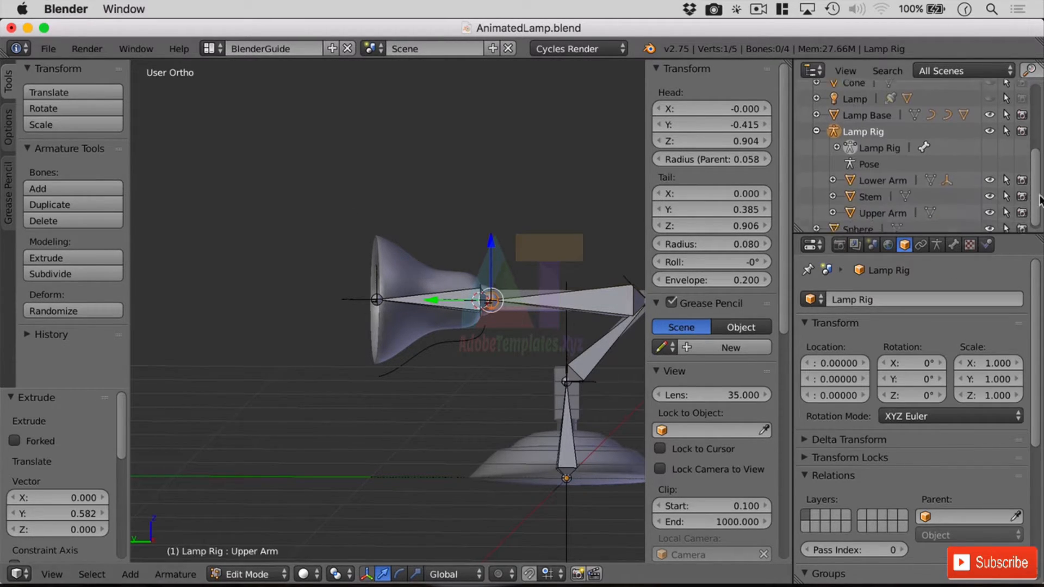
double_click(869, 226)
text(Lampshade)
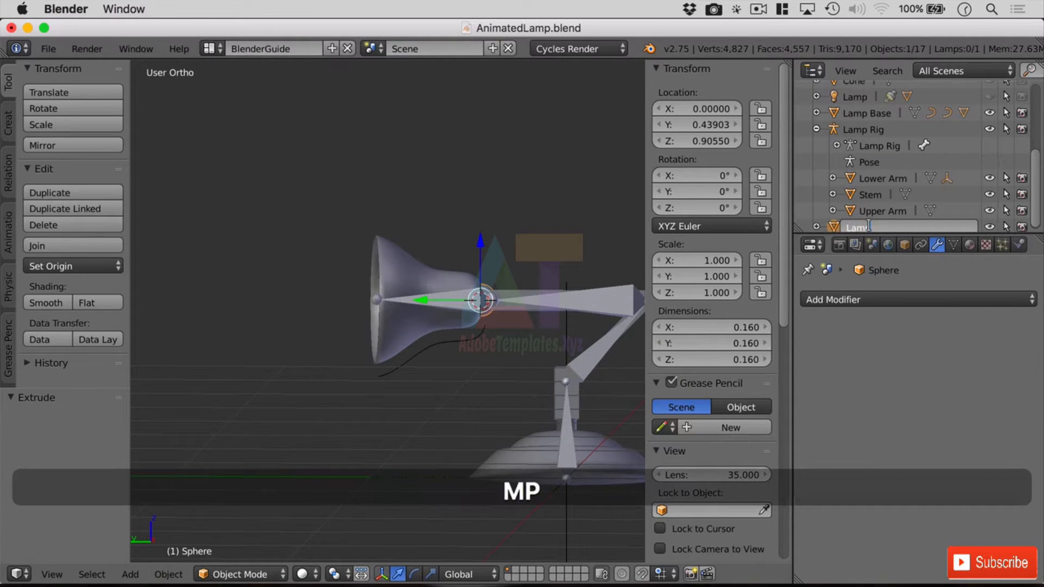
text( Joint)
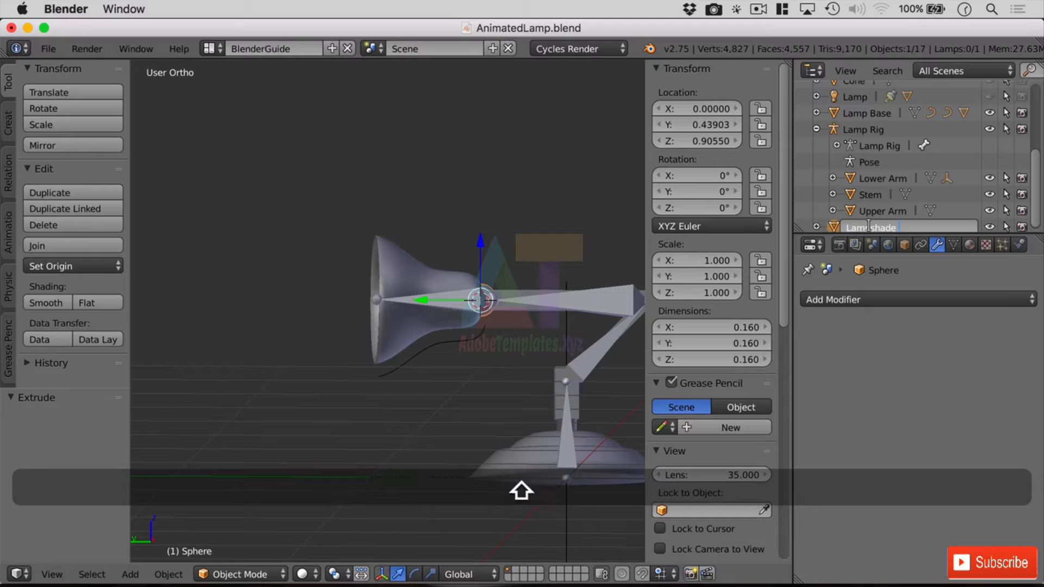
key(Return)
Step: Rename the BezierCircle object as Lampshade Profile
scroll(878, 184, up, 5)
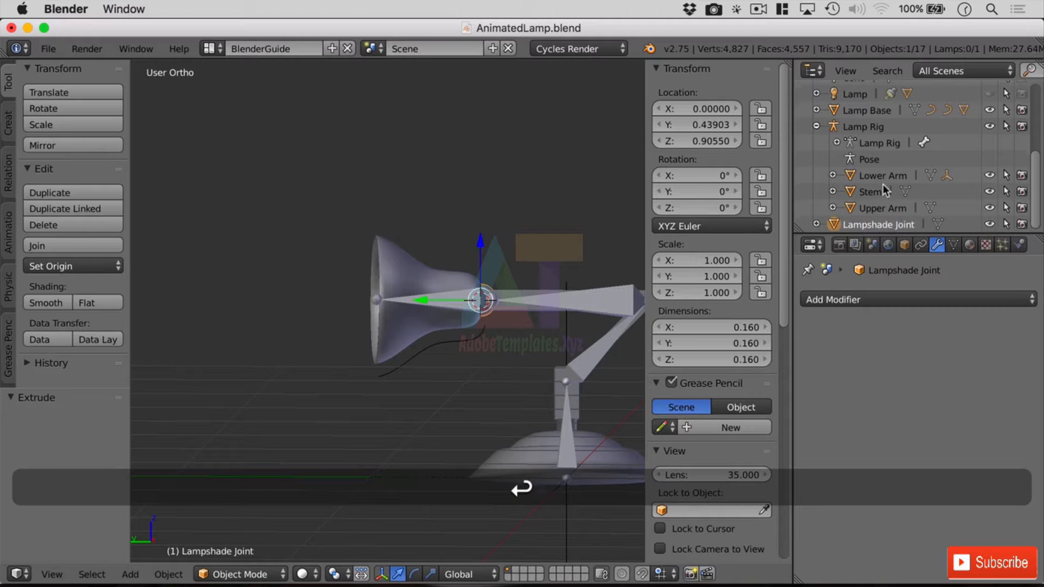
scroll(876, 183, up, 1)
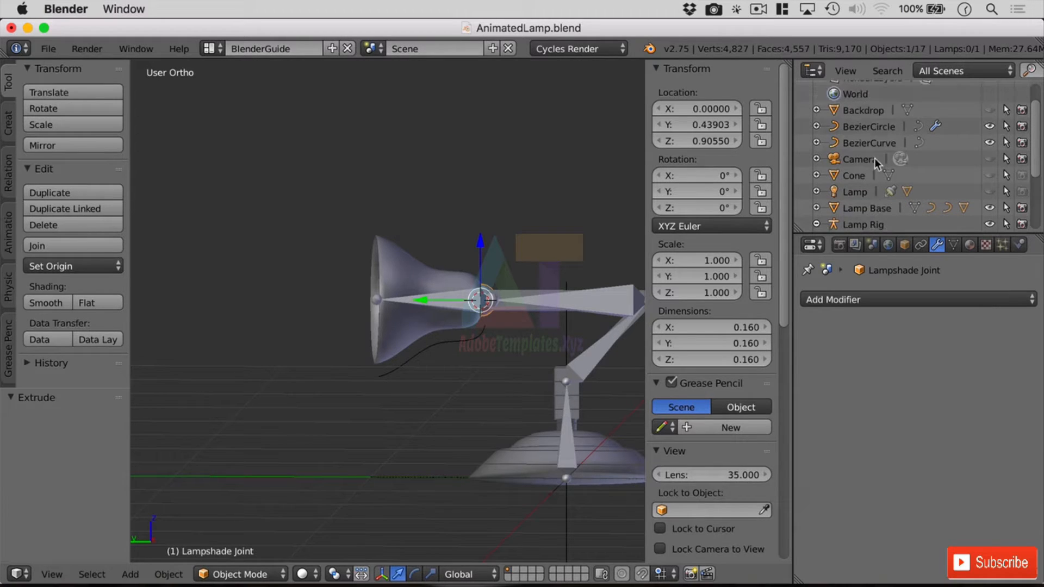
double_click(867, 127)
text(Lam)
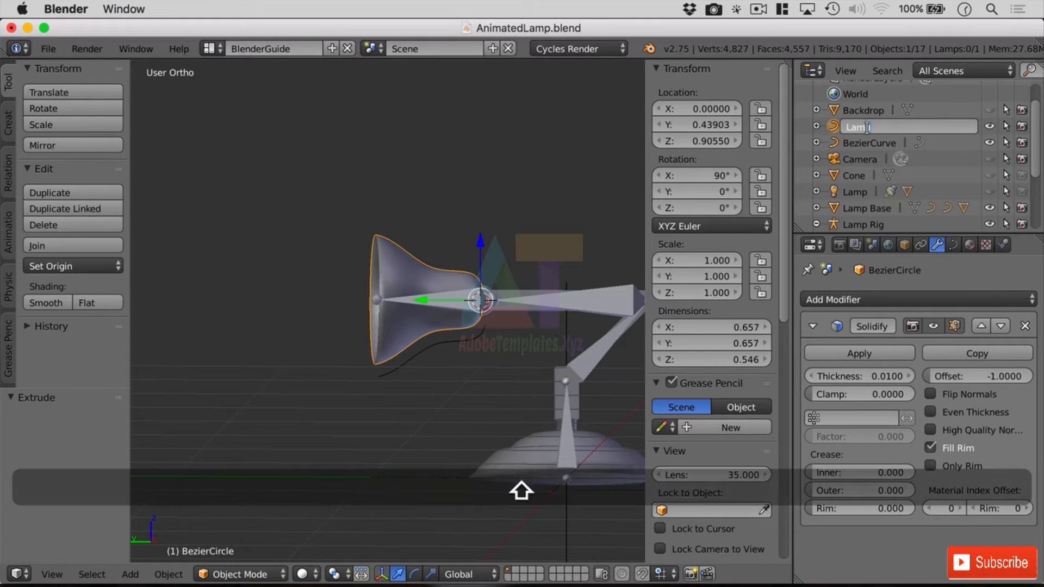
text(pshade Profile)
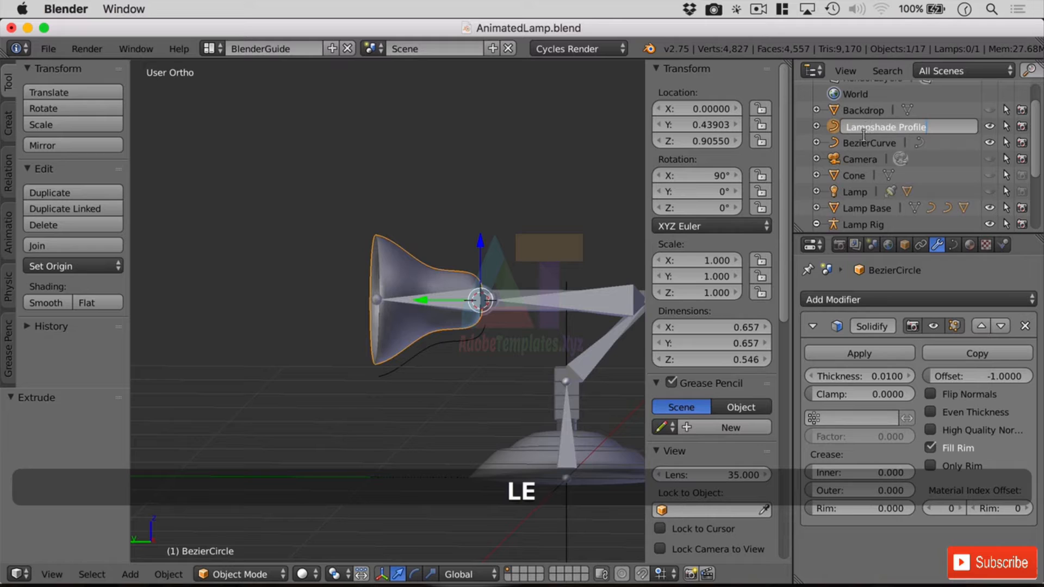
key(Return)
Step: Rename the BezierCurve object as Lampshade Outline
click(875, 128)
double_click(875, 127)
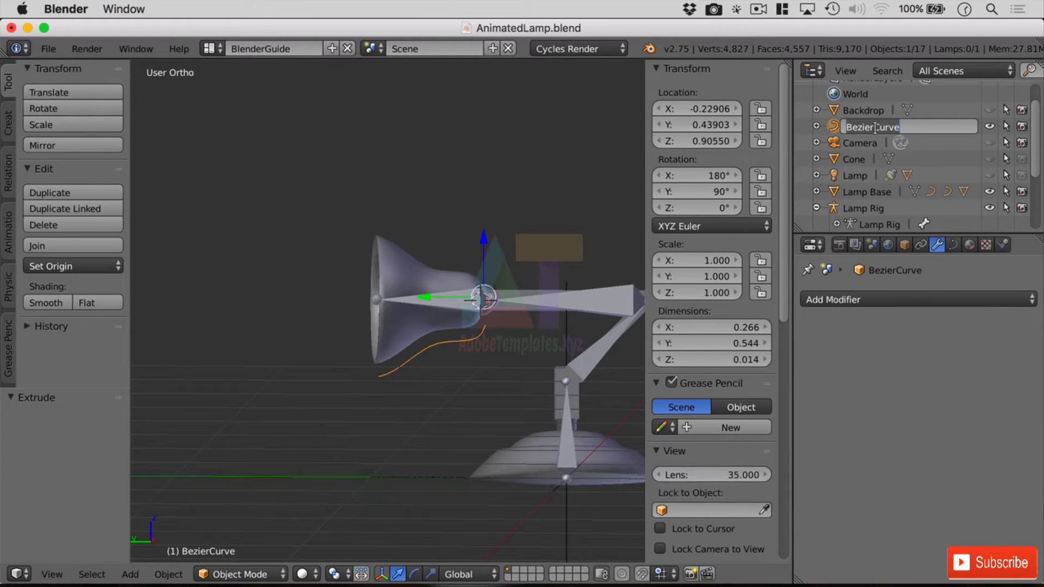
text(Lampshade Outline)
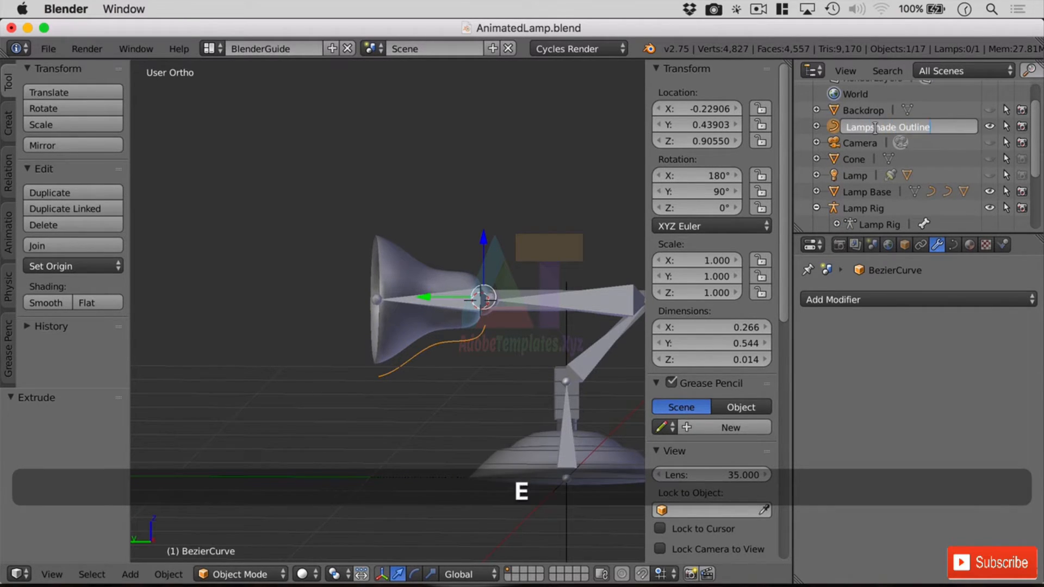
key(Return)
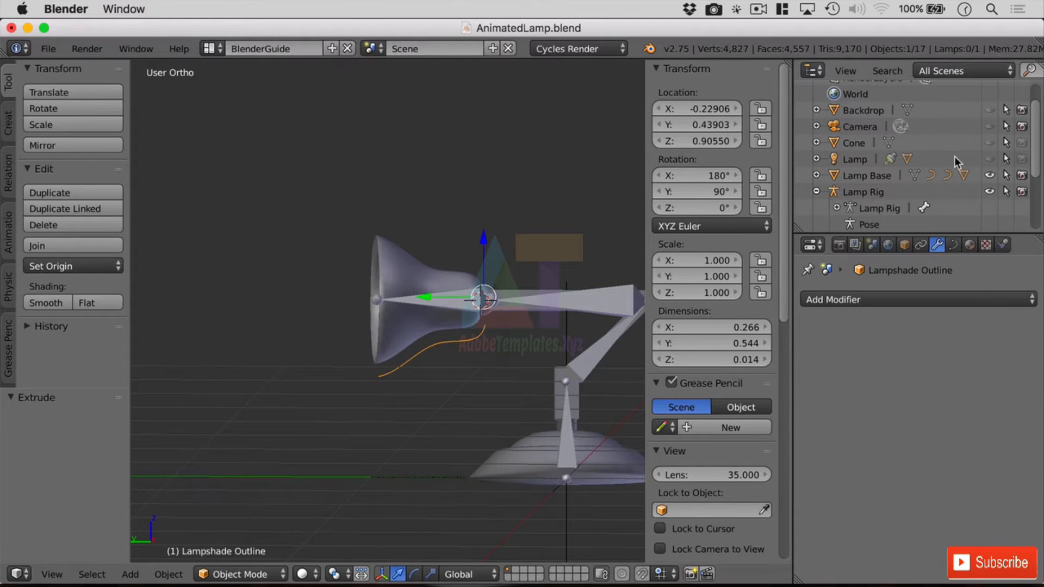
Step: Parent the Lampshade Outline and Lampshade Profile curves to the Lampshade Joint
scroll(955, 155, down, 5)
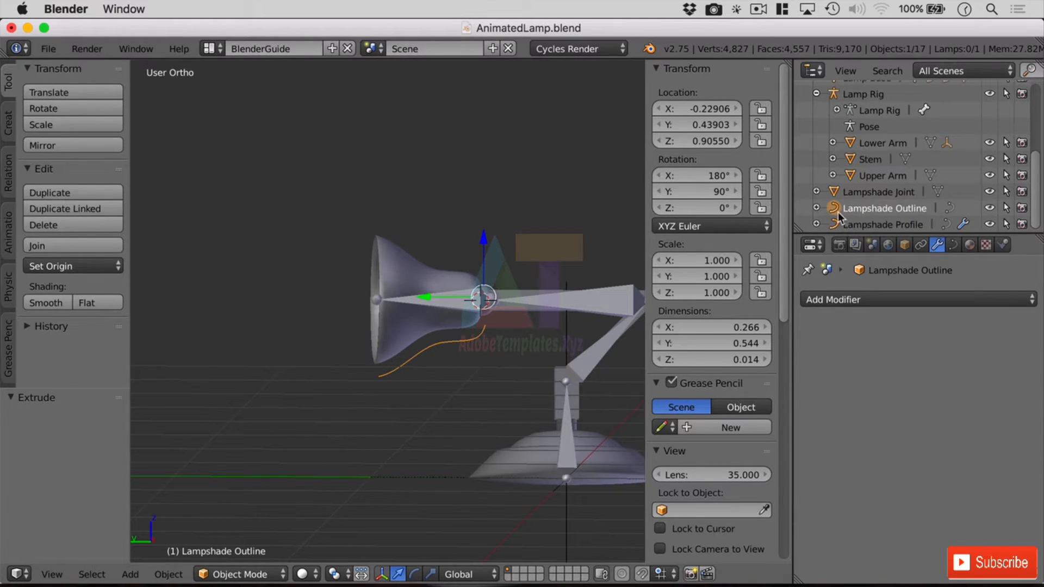
mouse_move(837, 208)
mouse_down()
mouse_move(836, 194)
mouse_move(836, 210)
mouse_up()
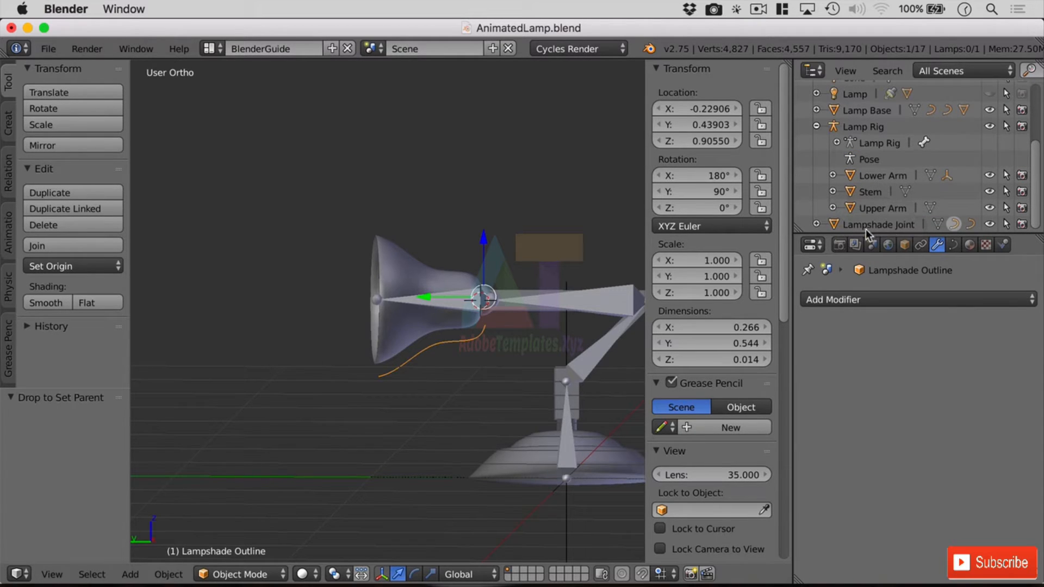
Step: Put the Lamp Rig armature into Pose Mode
right_click(490, 311)
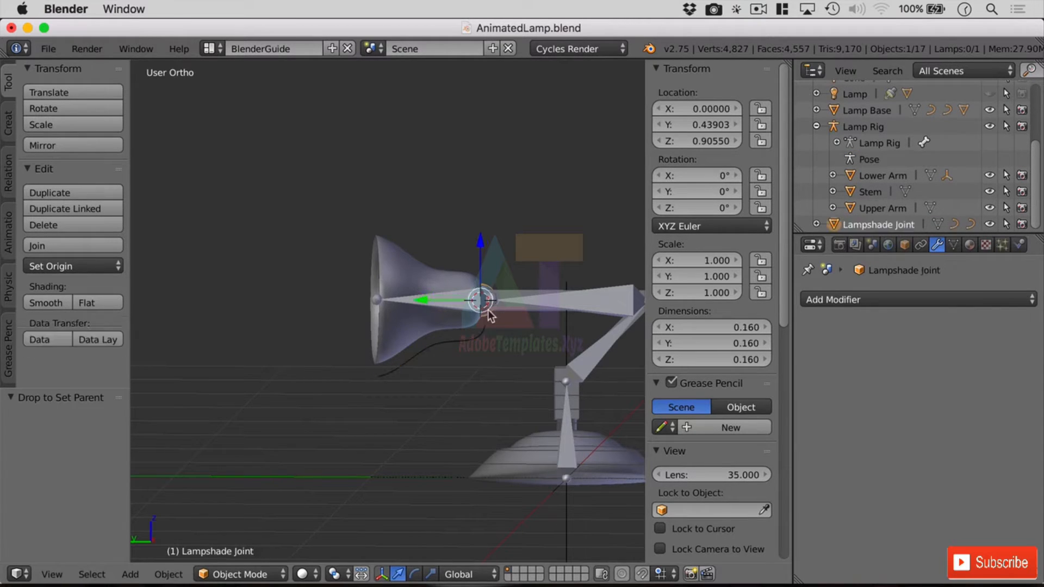
right_click(456, 301)
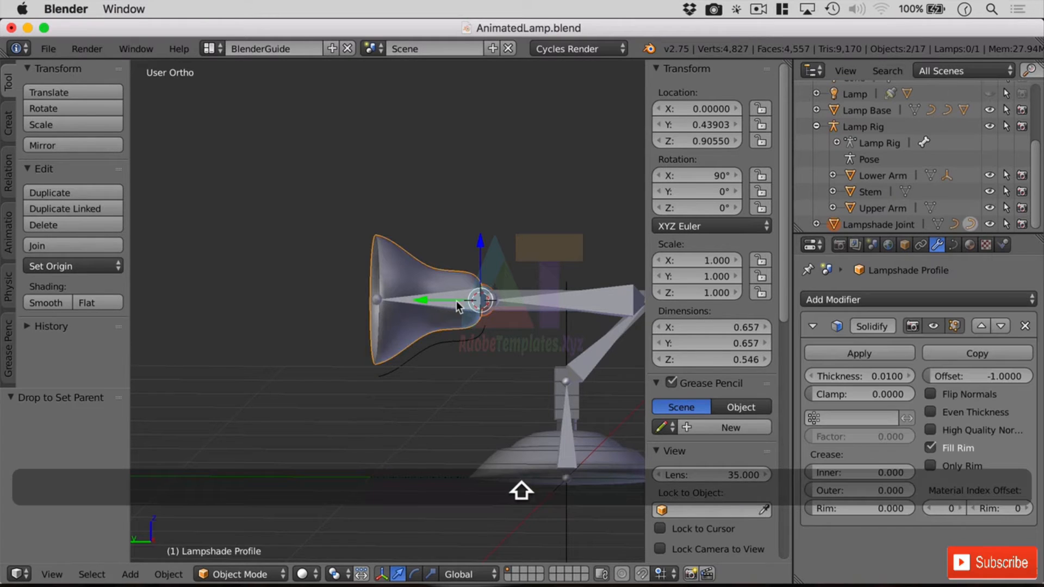
click(243, 575)
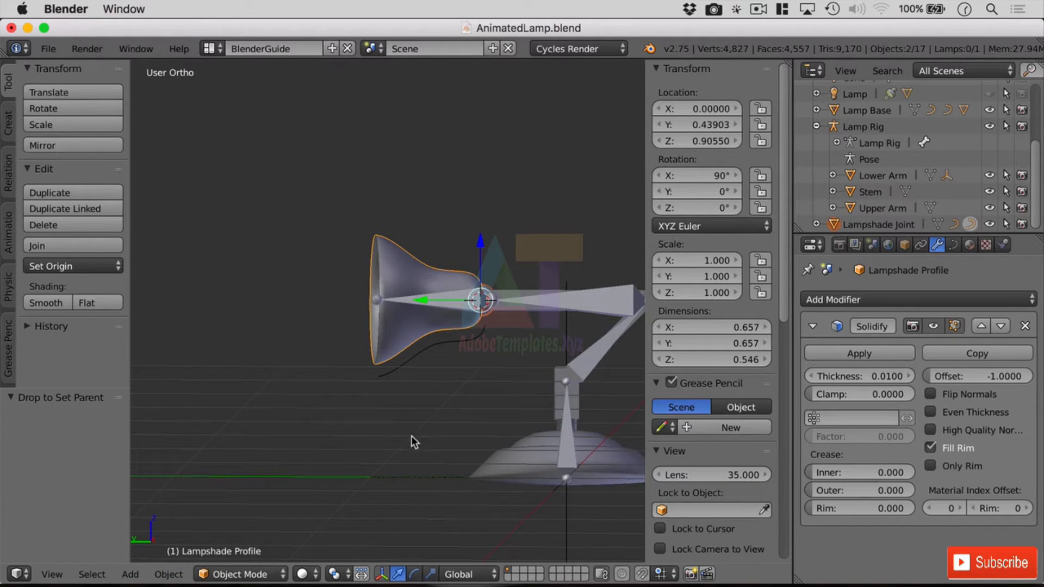
click(859, 127)
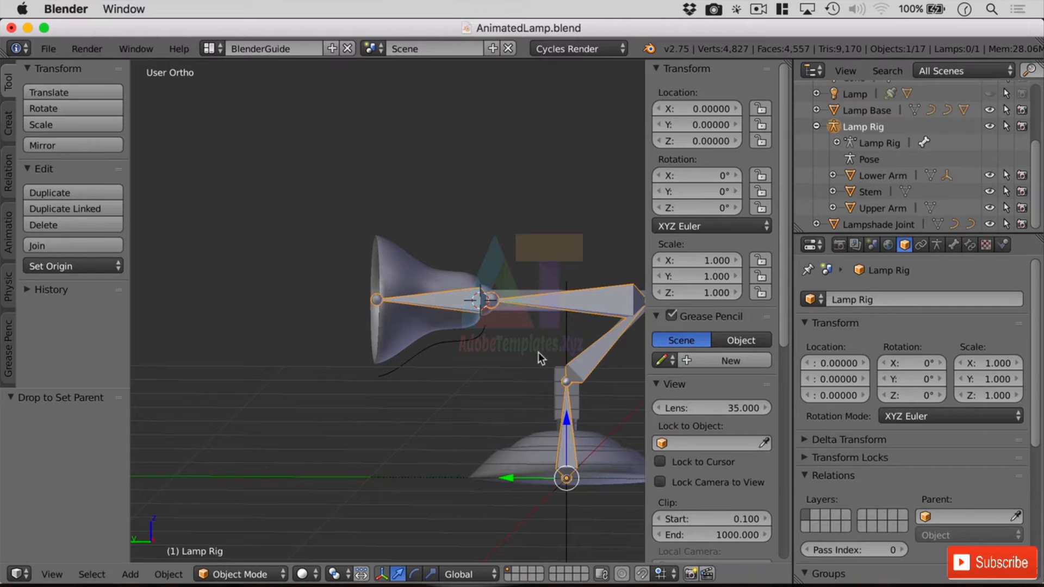
key(Tab)
click(247, 574)
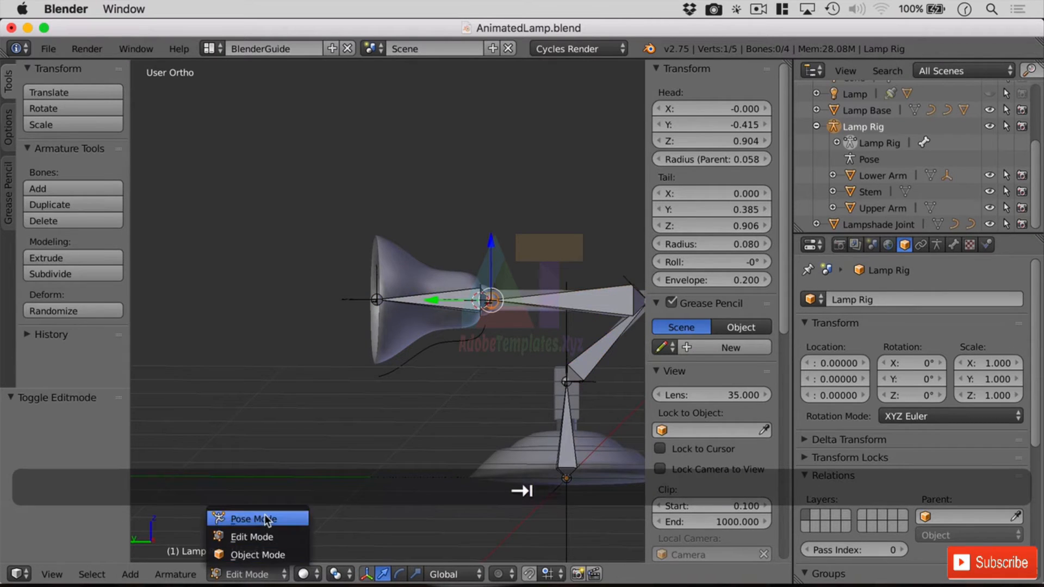
click(245, 522)
Step: Parent the Lampshade Joint to the lampshade bone of the Lamp Rig using the Bone option
right_click(488, 308)
right_click(486, 311)
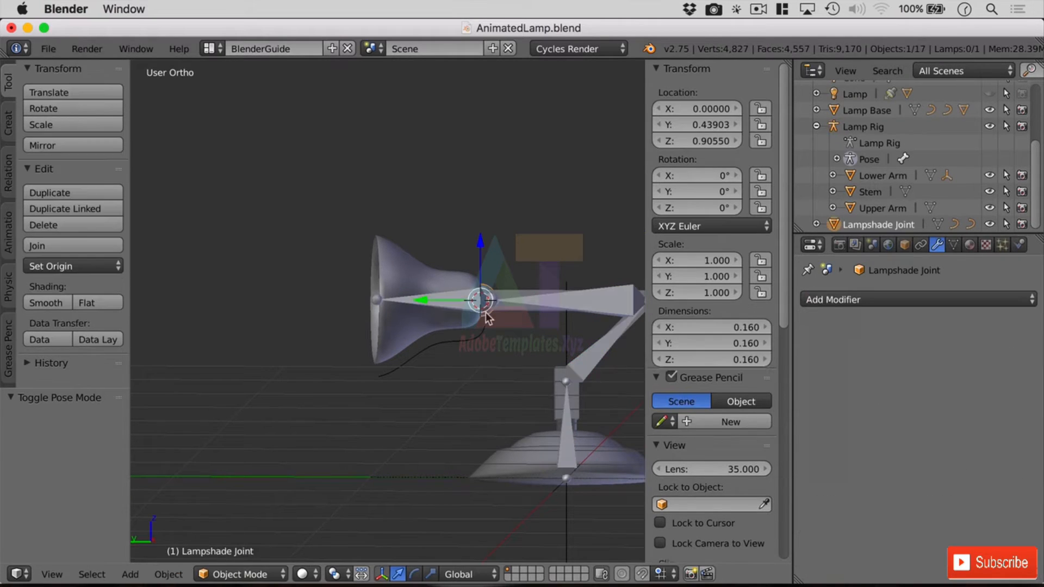
shift+right_click(455, 300)
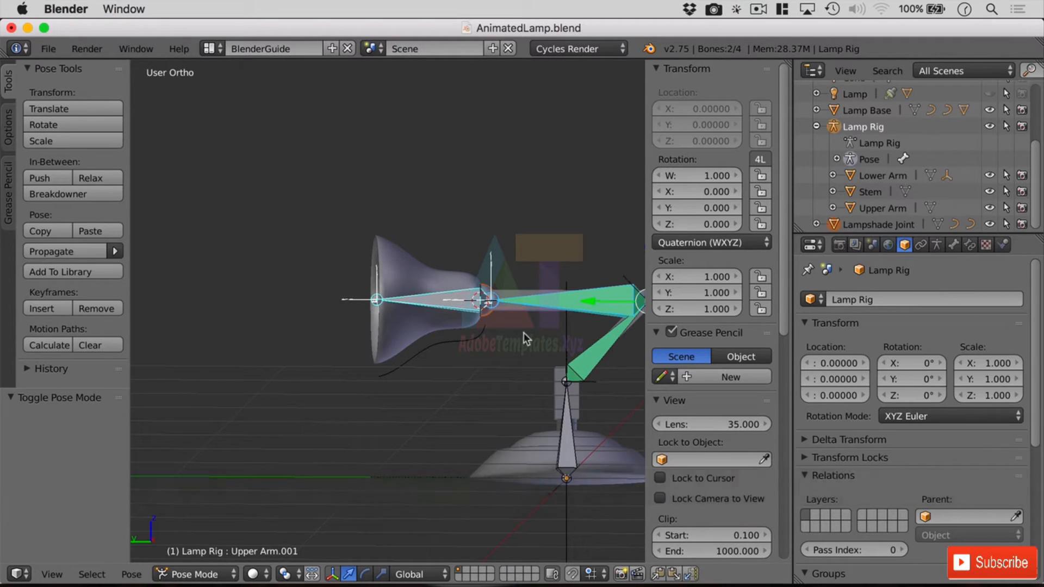
key(ctrl+p)
click(460, 305)
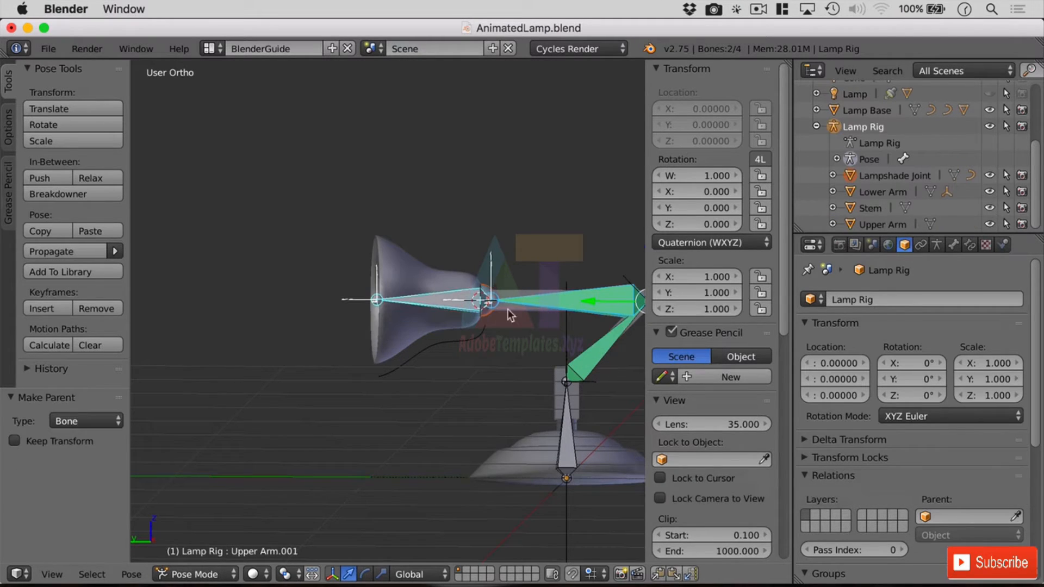
Step: Try rotating the lampshade bone from different views to test the attached shade, and clear its pose rotation
right_click(382, 302)
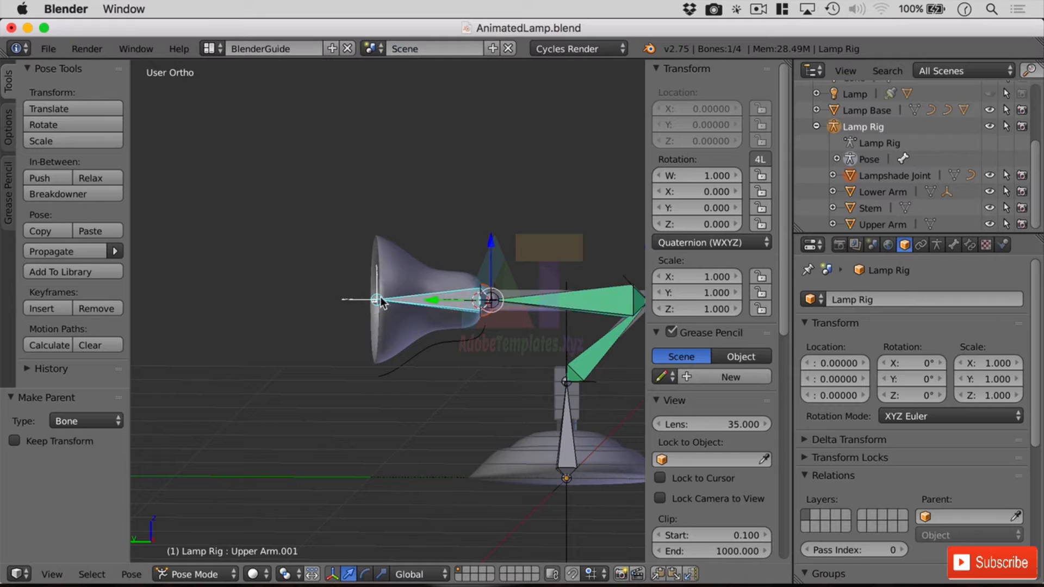
key(r)
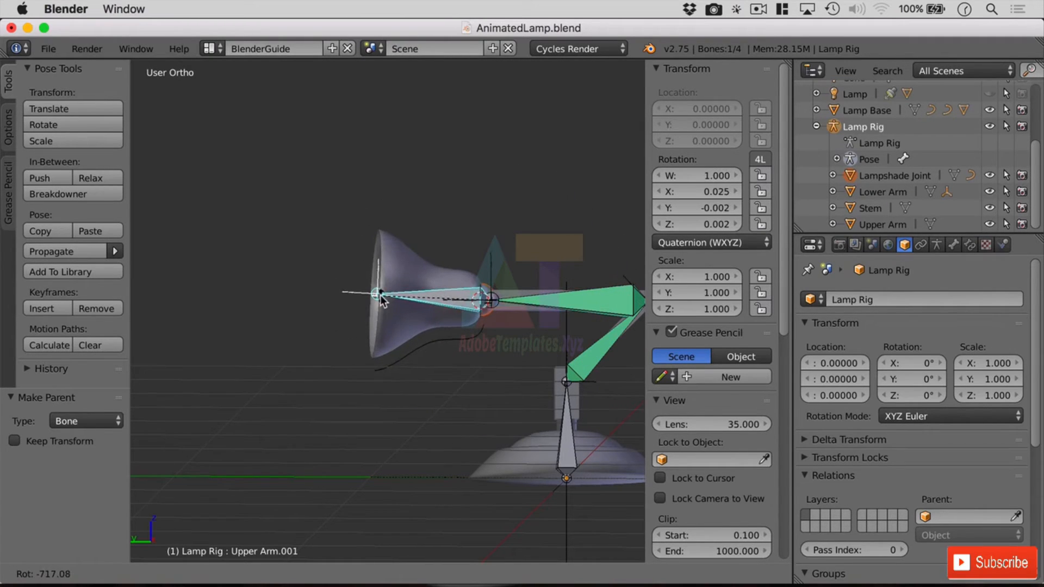
right_click(381, 296)
middle_drag(327, 357, 452, 334)
key(r)
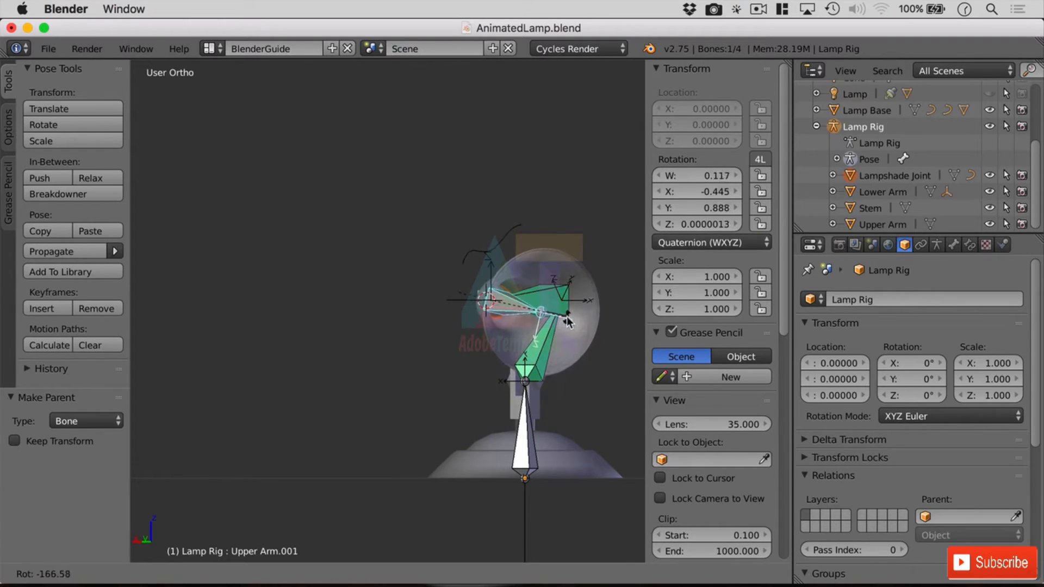
click(590, 367)
key(alt+r)
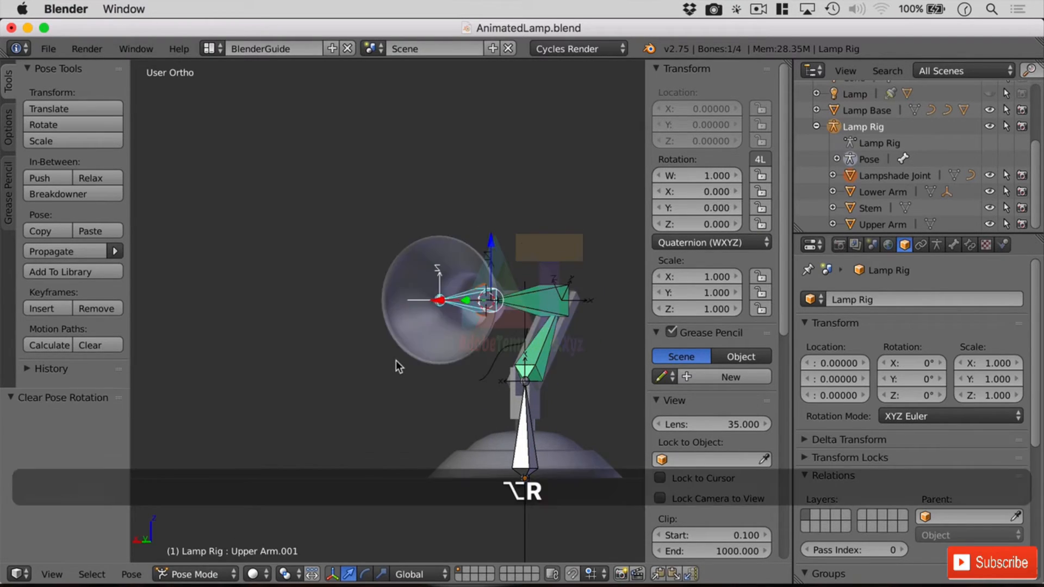
middle_drag(590, 404, 531, 411)
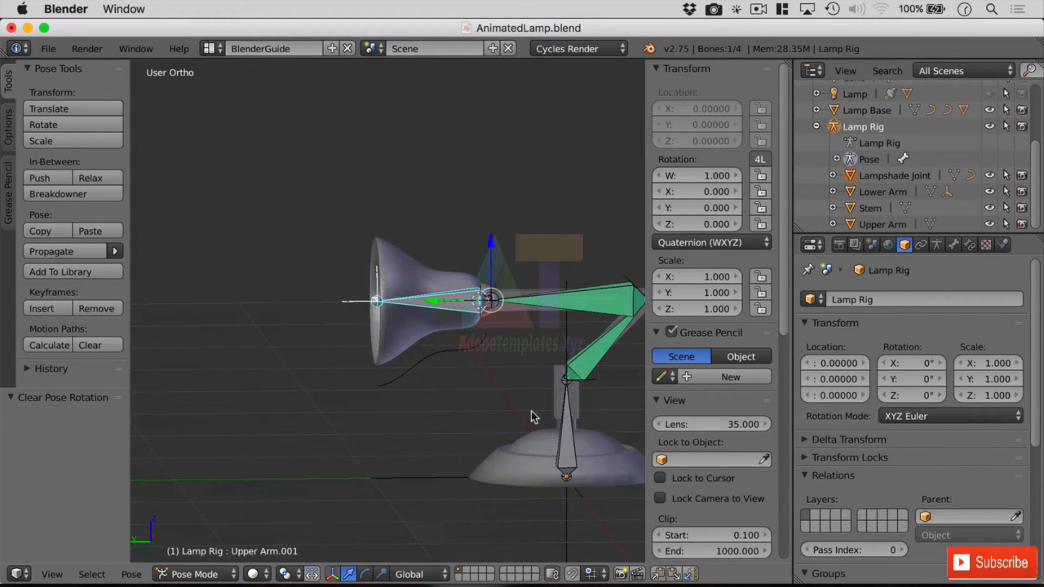
Step: Rotate the Upper Arm bone by 45°
right_click(491, 302)
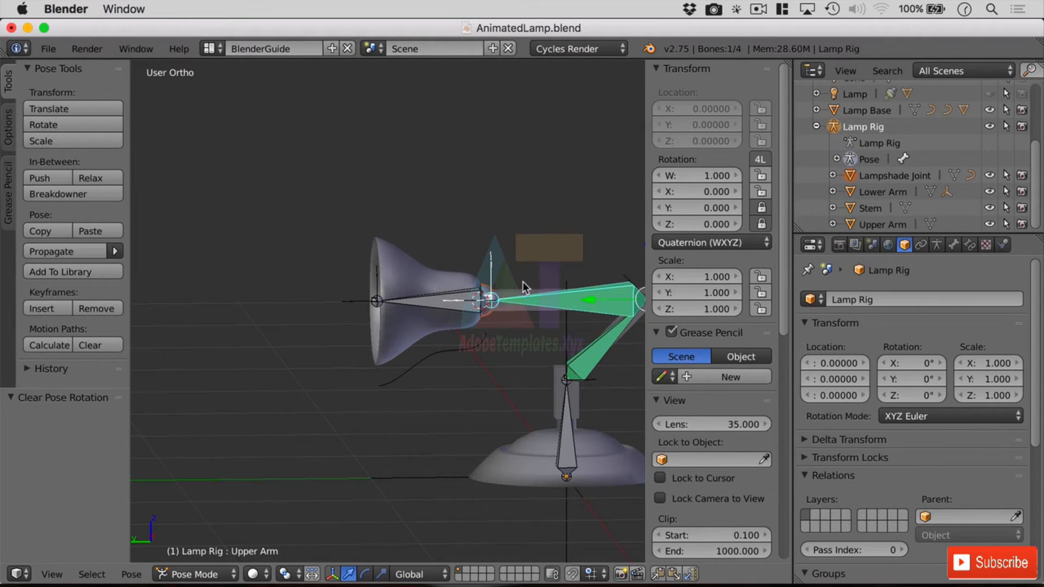
text(r45)
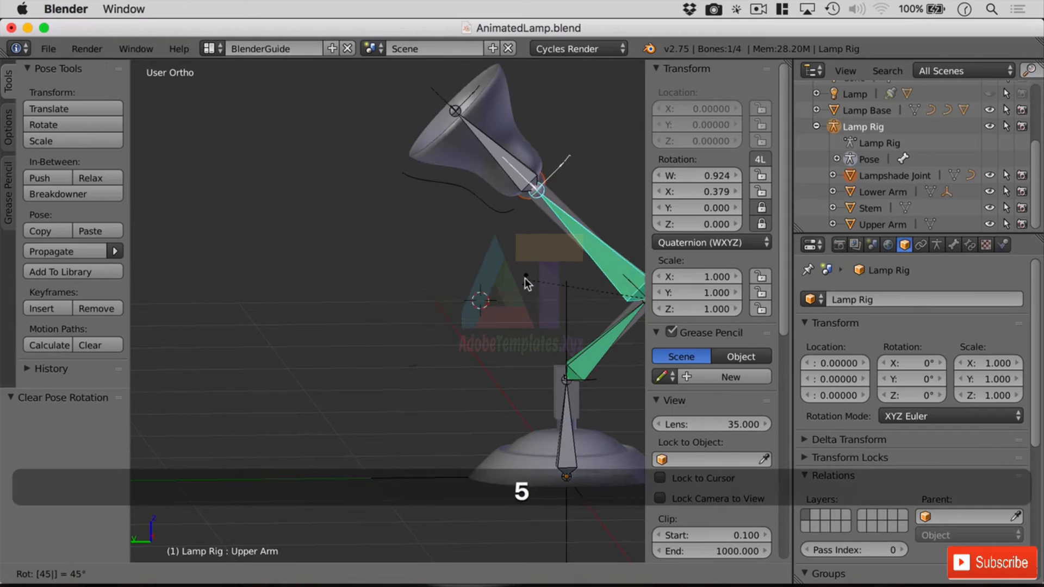
key(Return)
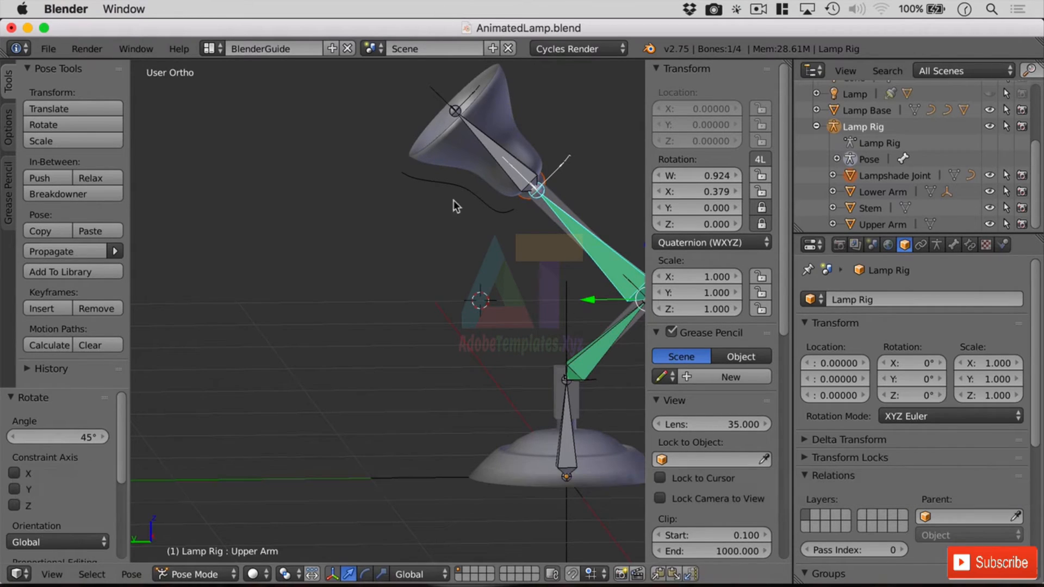
Step: Rotate the lampshade bone by -90° about the global X axis
right_click(487, 139)
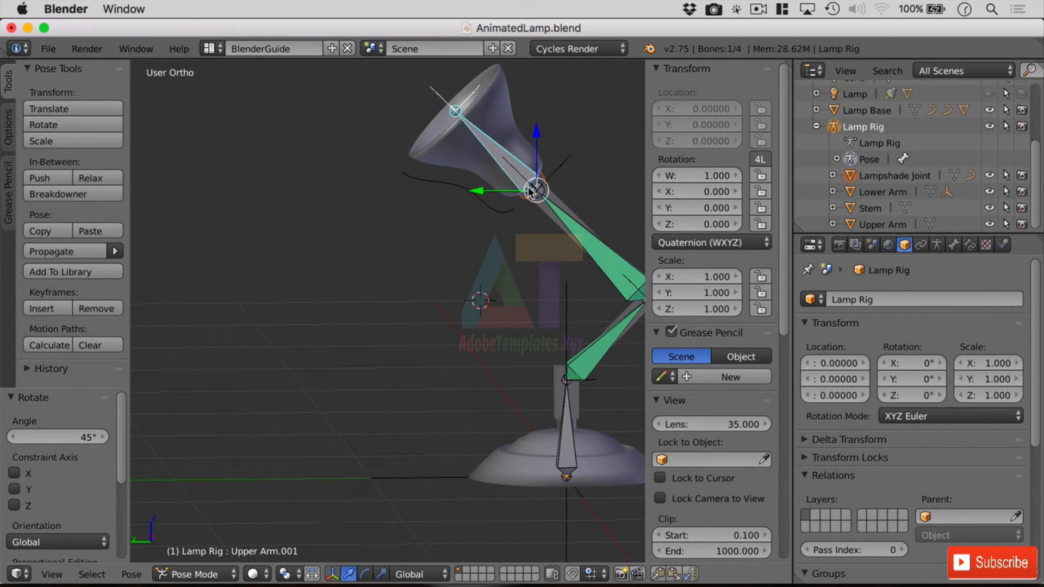
text(r-9)
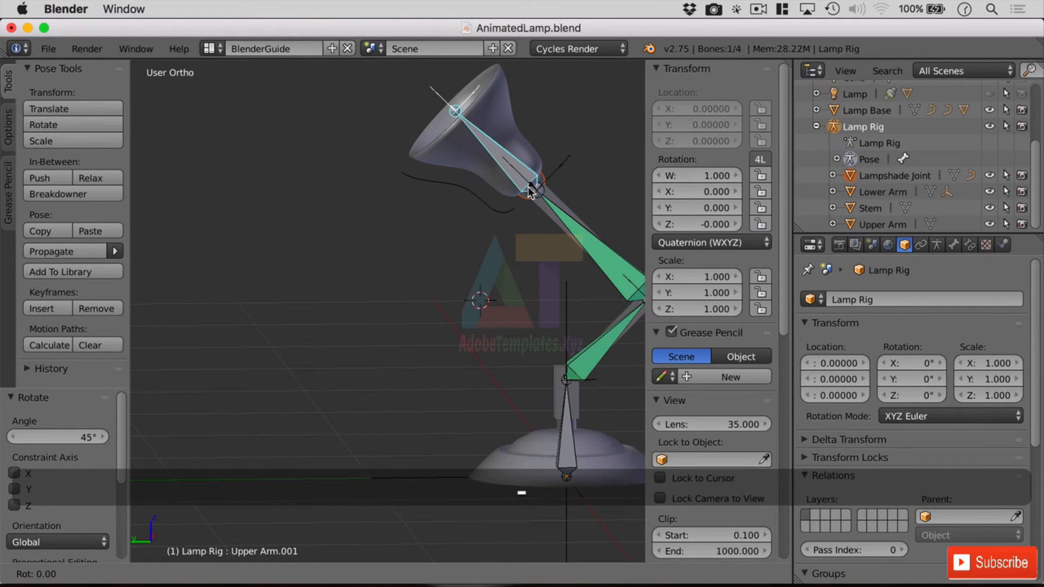
text(0)
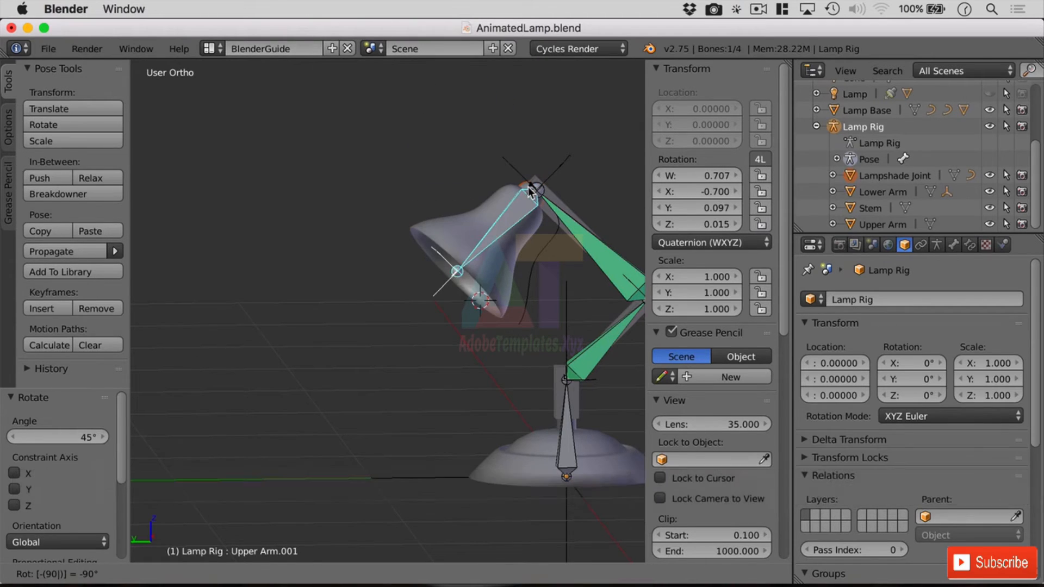
text(x)
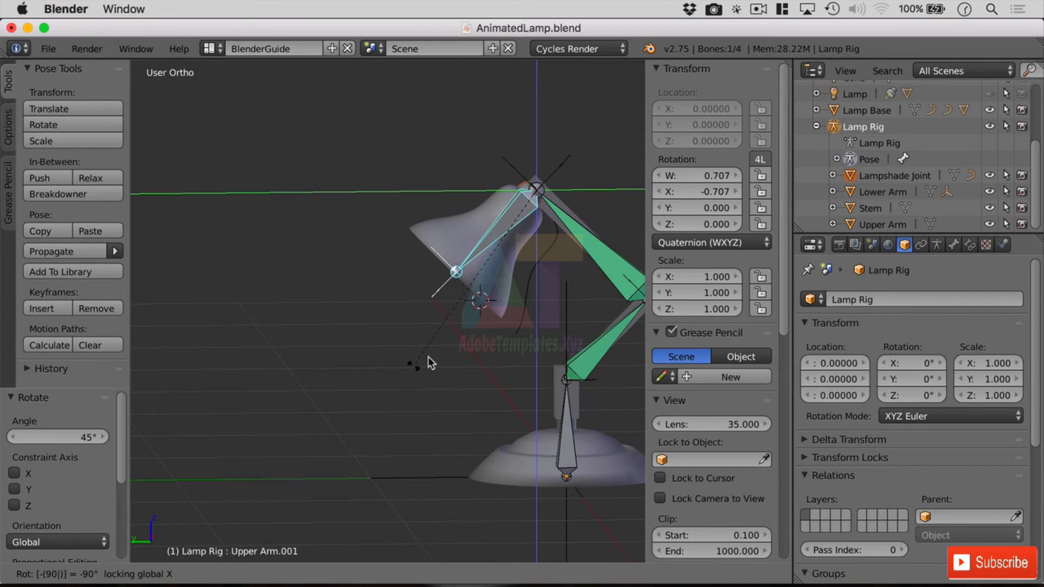
key(Return)
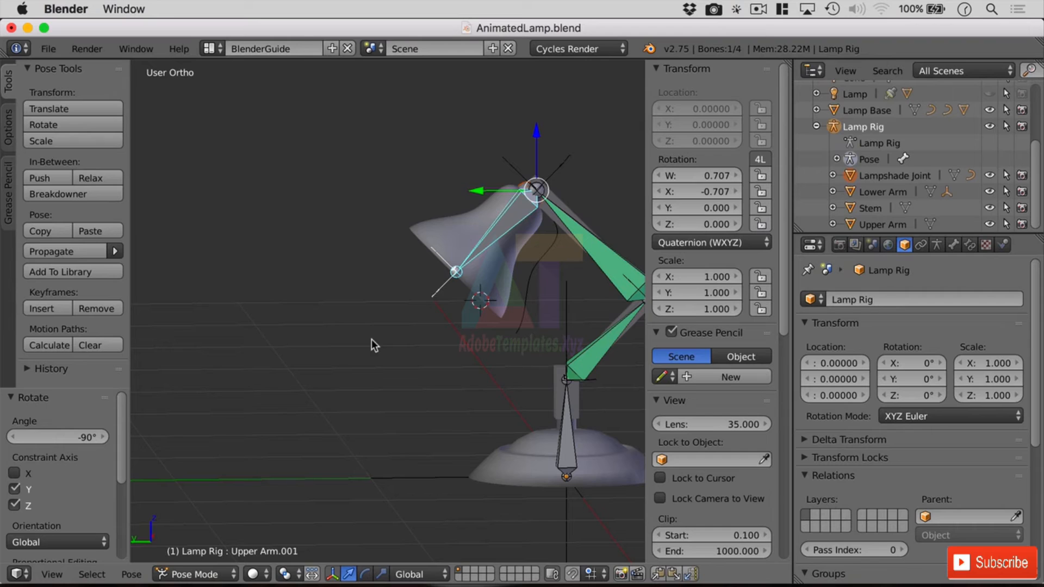
Step: Apply the rig's current pose as its rest pose
key(ctrl+a)
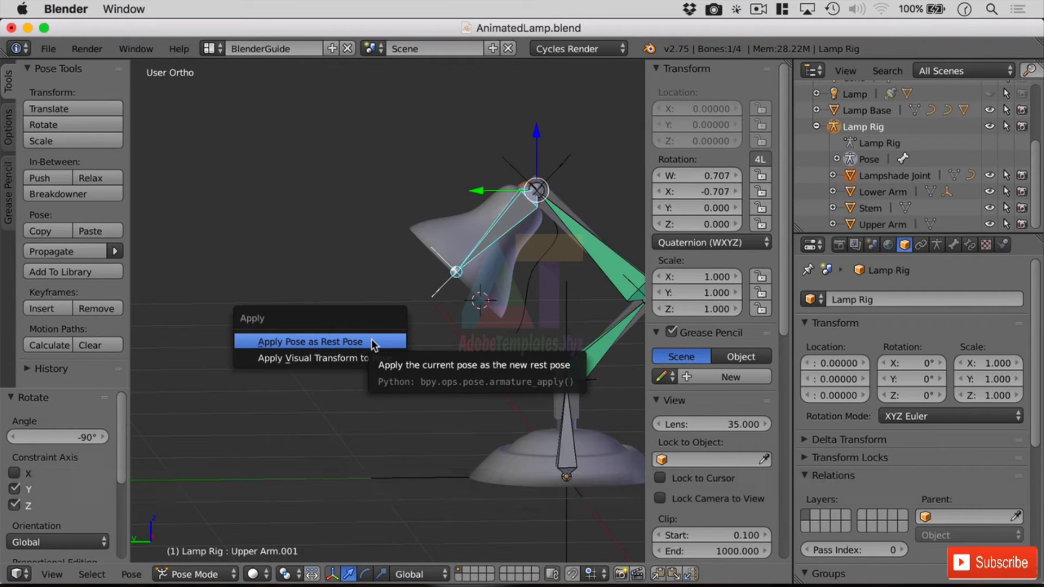
click(371, 341)
middle_drag(364, 388, 426, 380)
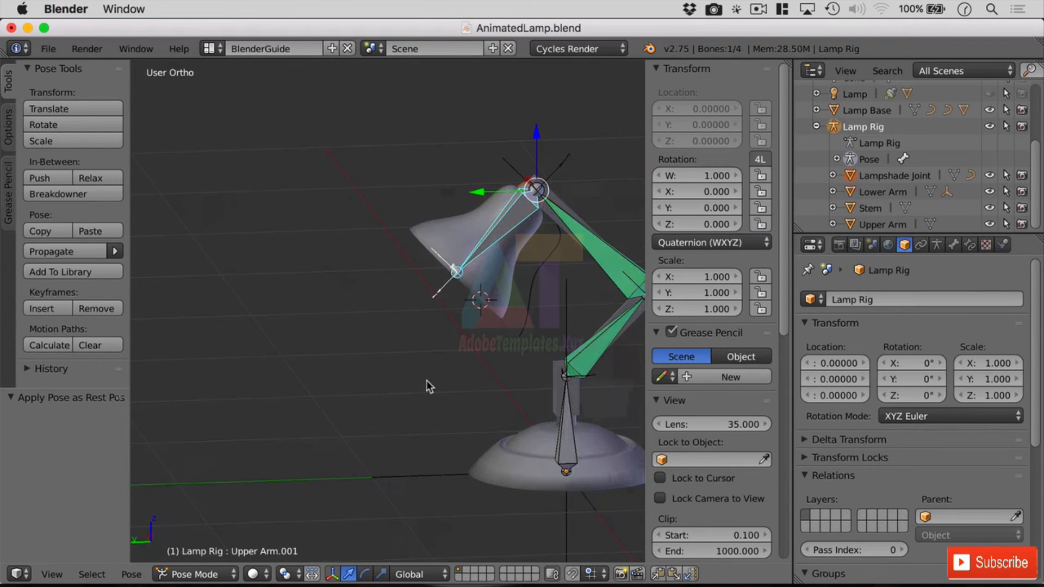
Step: Turn off the Lamp Rig armature's X-Ray display and turn it back on
key(Tab)
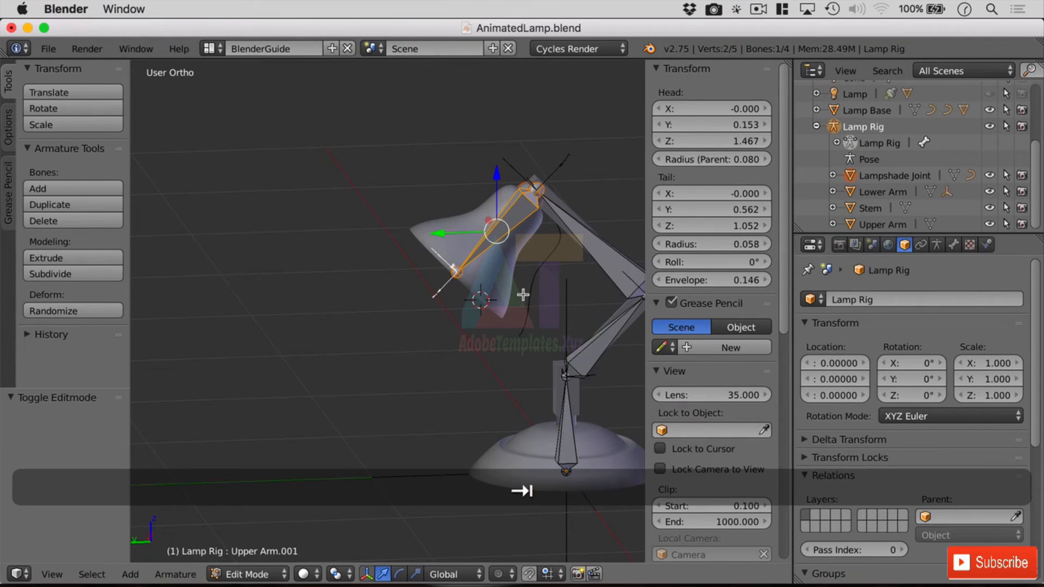
click(936, 244)
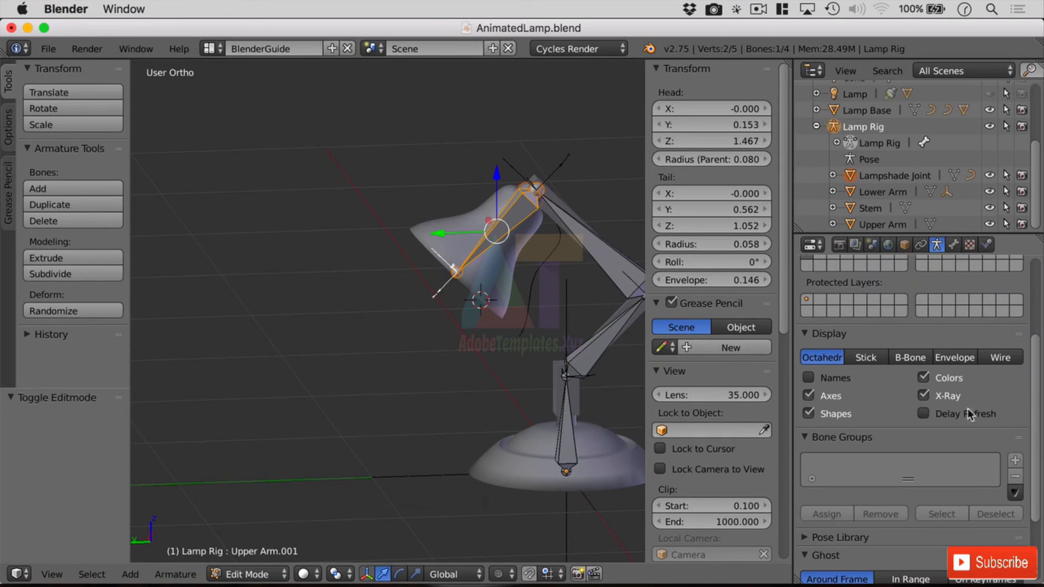
click(951, 397)
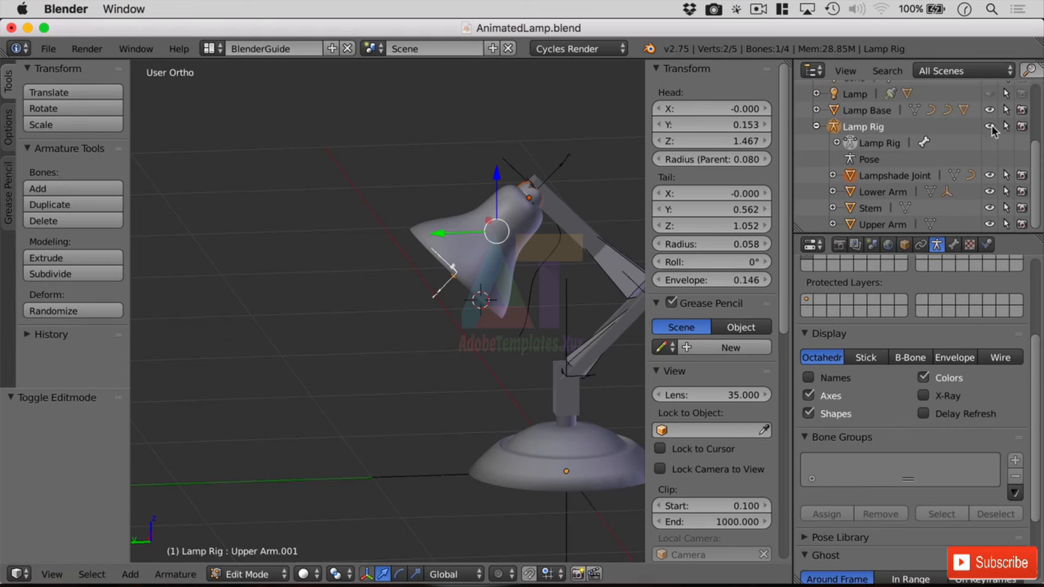
click(933, 393)
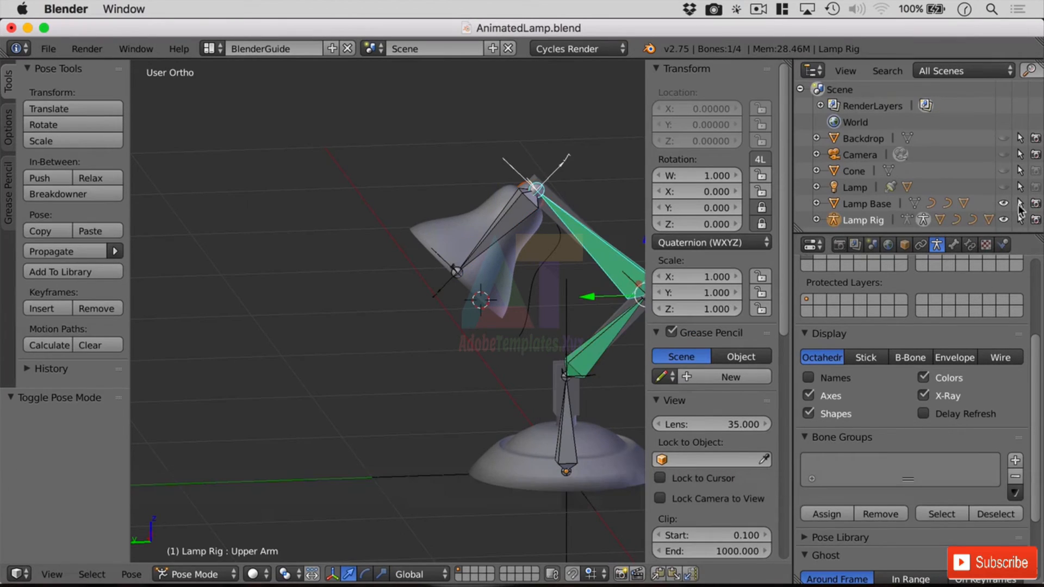
Step: Hide the Lamp Rig armature and examine where the lampshade joint meets the upper arm
click(1003, 219)
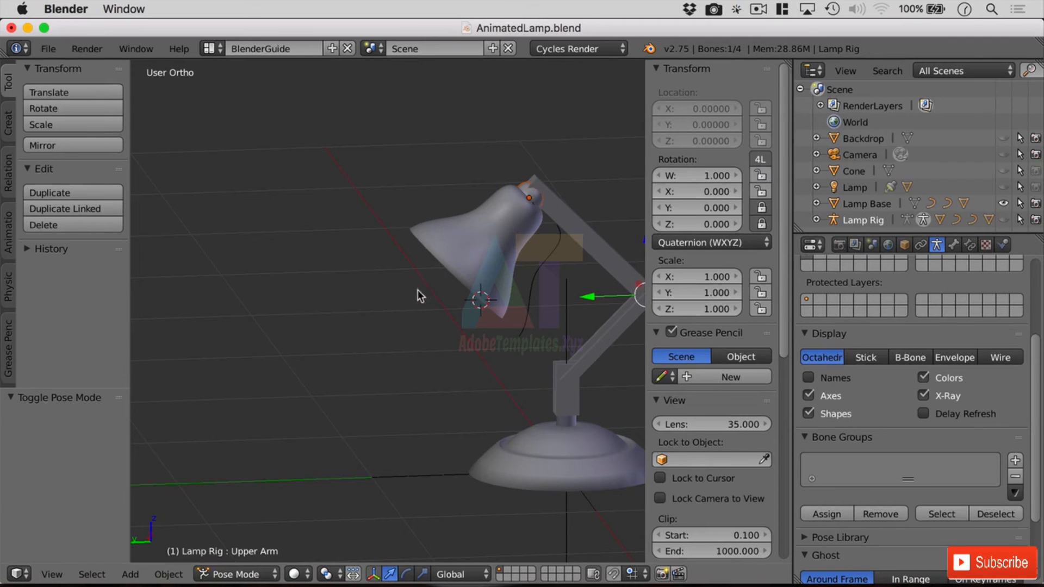
middle_drag(418, 289, 384, 324)
scroll(384, 325, up, 1)
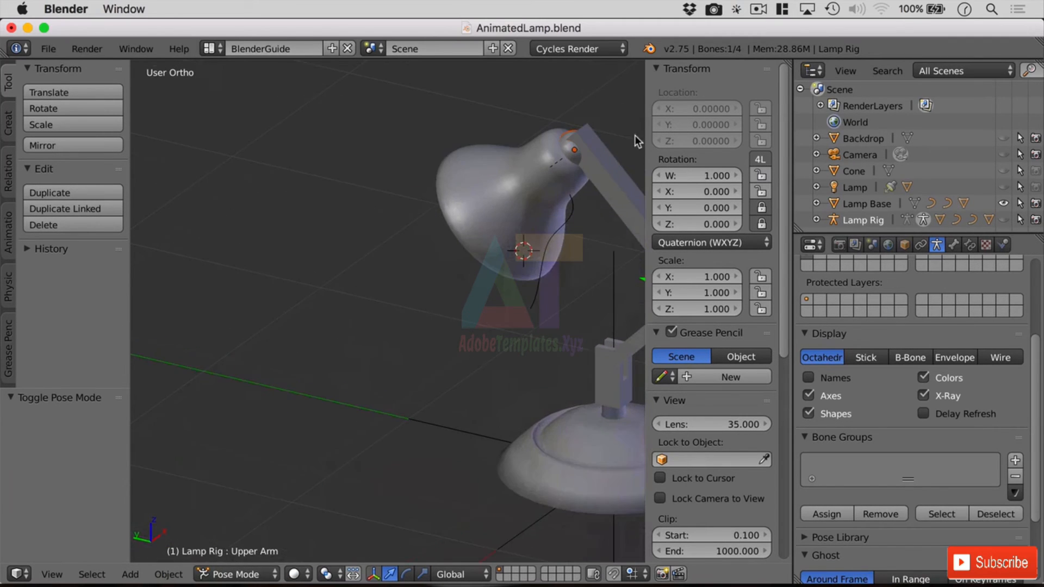
scroll(555, 199, up, 2)
shift+middle_drag(553, 218, 386, 296)
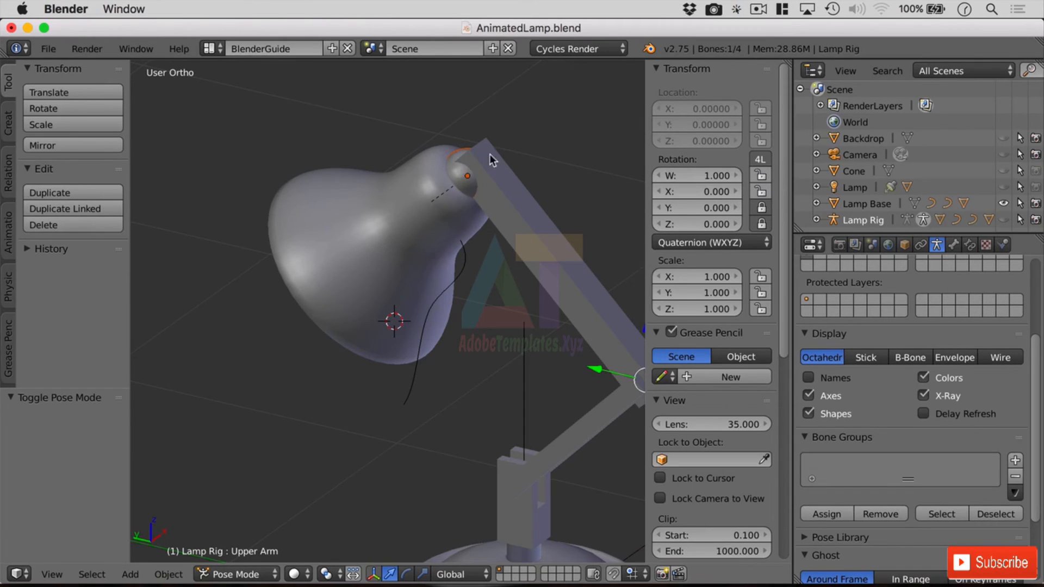
middle_drag(473, 282, 377, 311)
scroll(399, 306, down, 4)
middle_drag(505, 322, 452, 351)
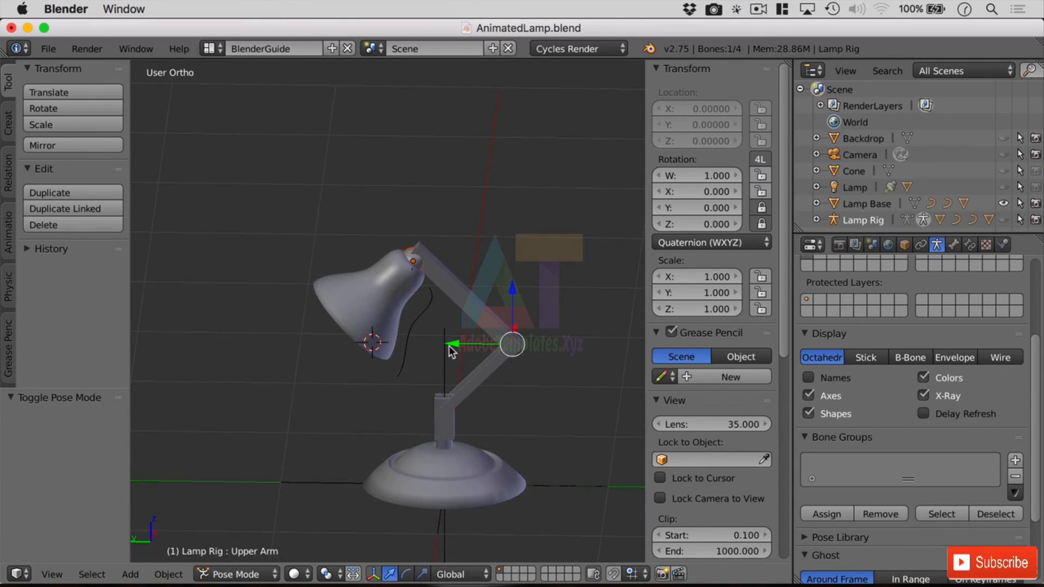